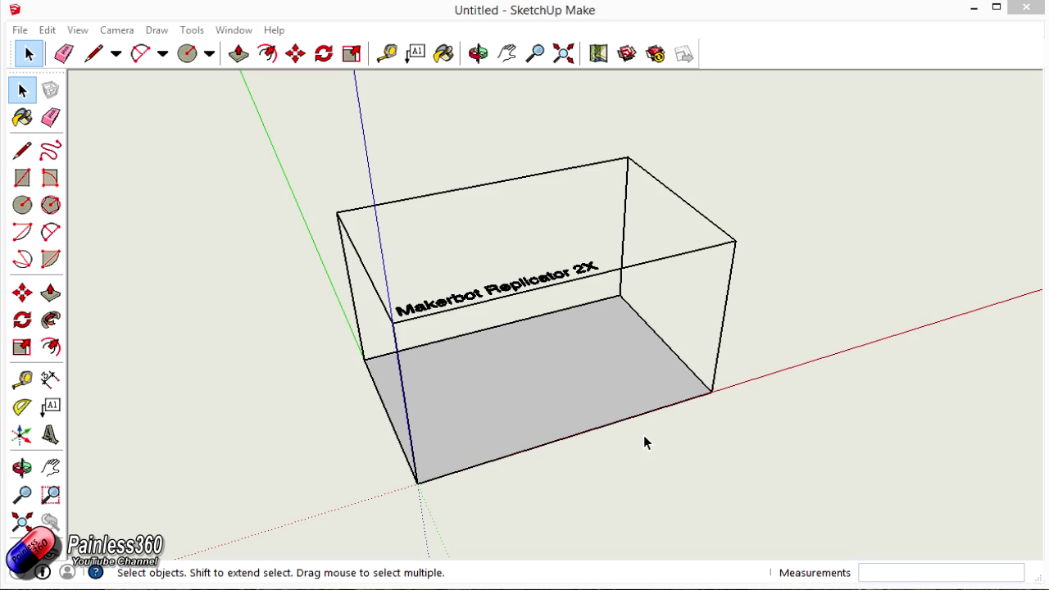
Delete the Makerbot Replicator 2X build box so only the axes remain.
left_click(538, 404)
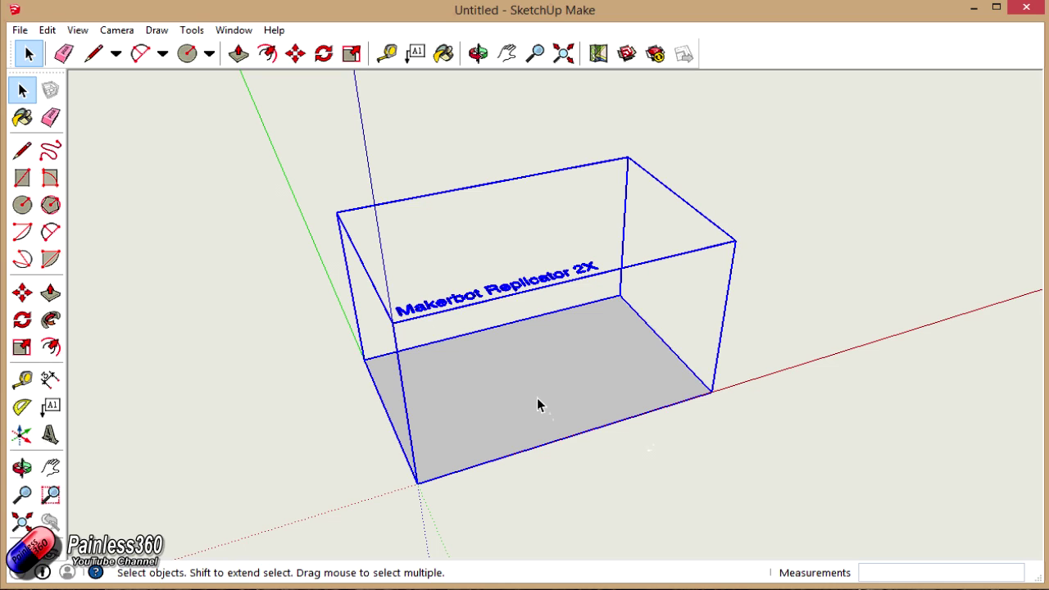
key("Delete")
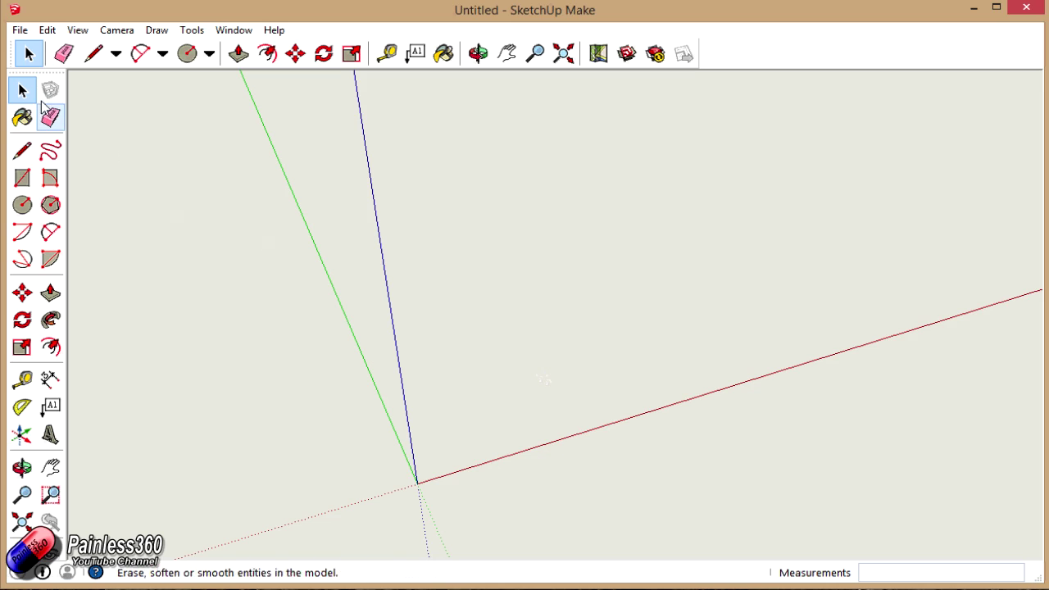
Import the 'Tarot arm front' JPEG flat on the ground, from the origin along the red axis.
left_click(20, 31)
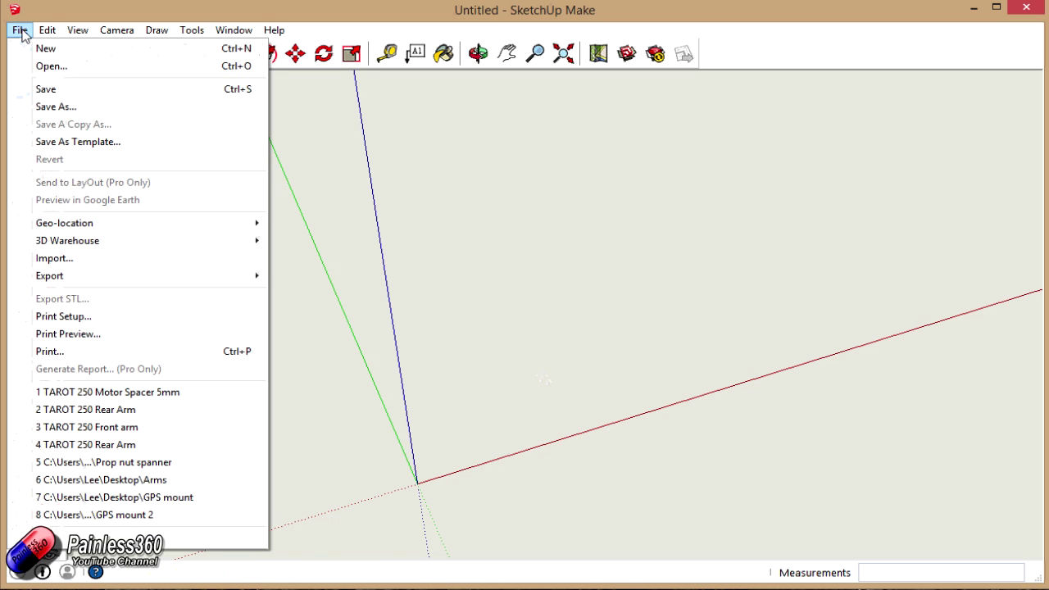
left_click(89, 260)
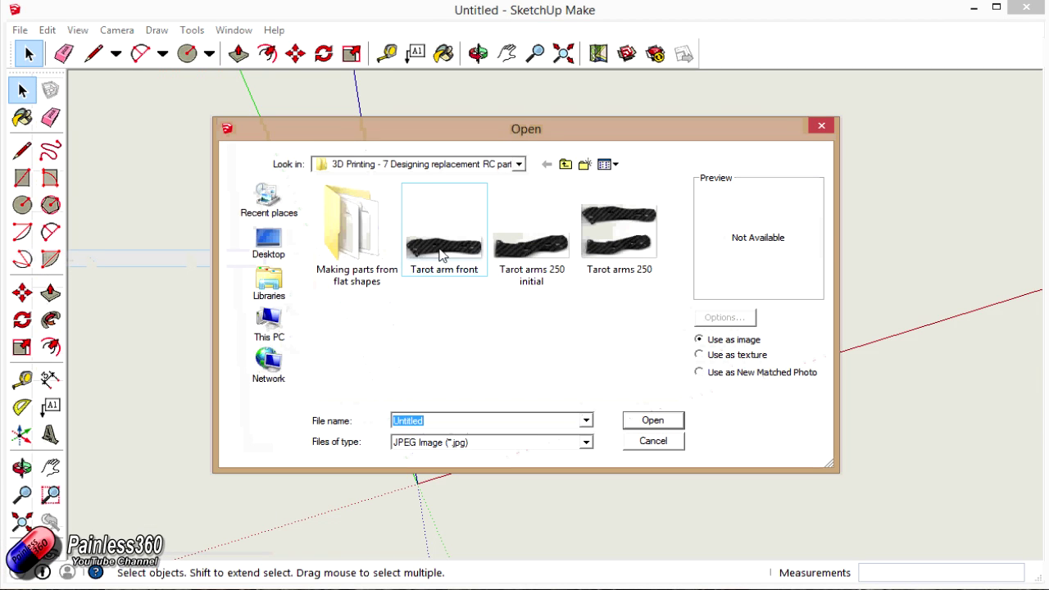
left_click(586, 443)
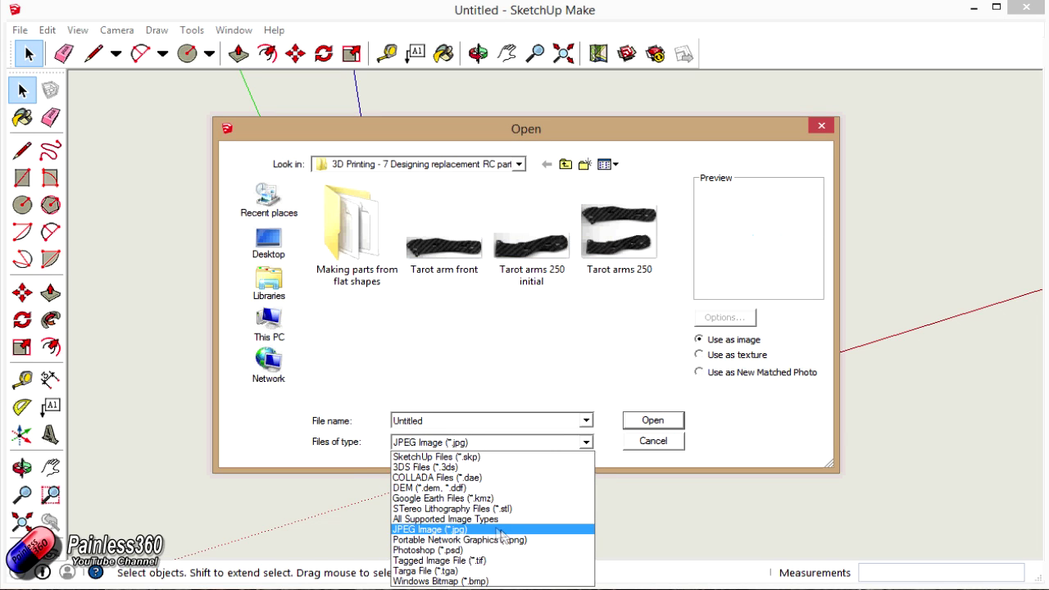
left_click(483, 529)
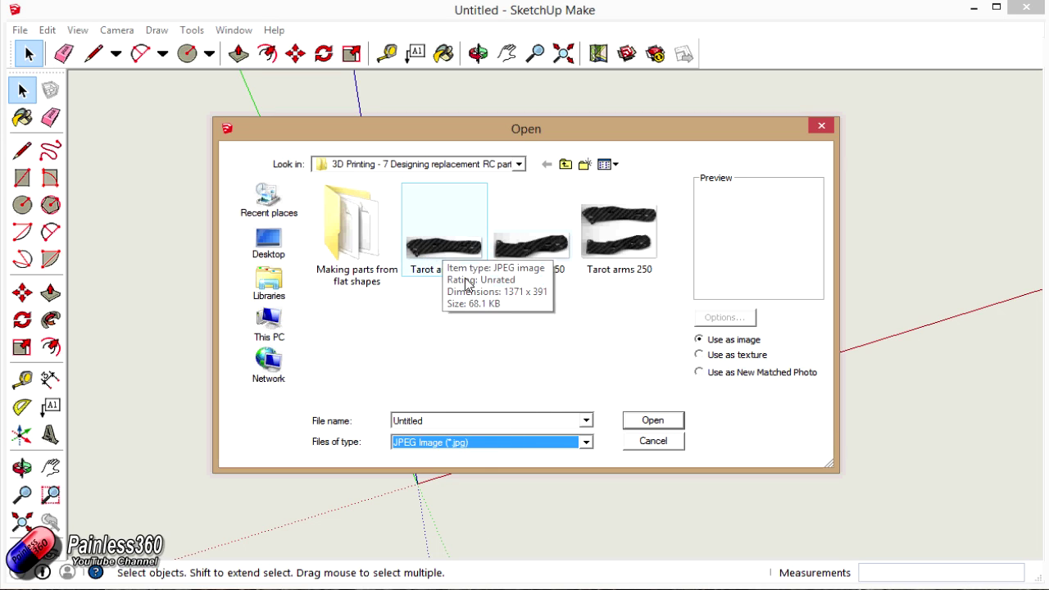
double_click(448, 250)
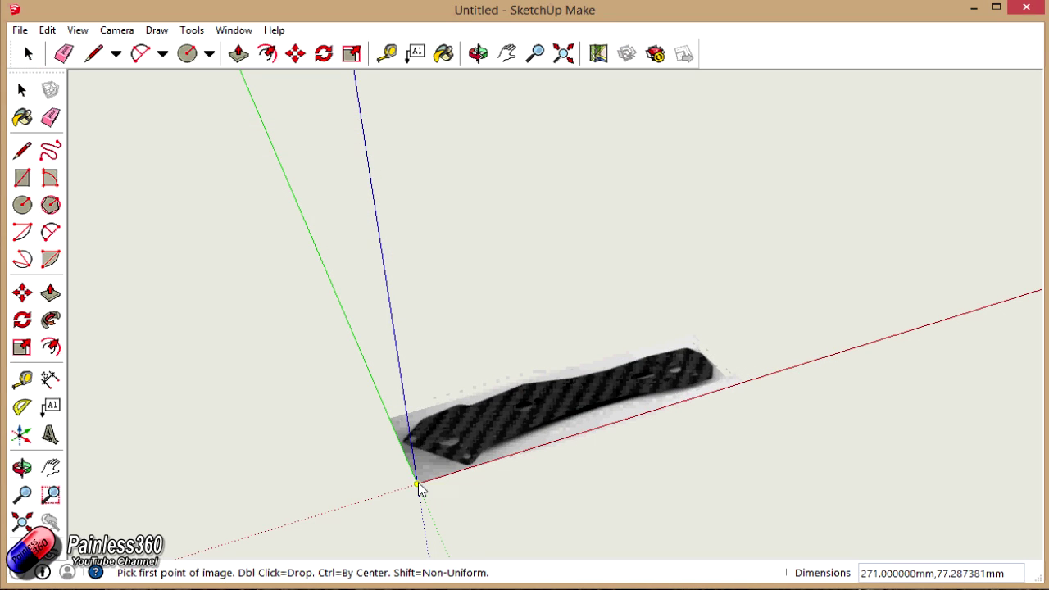
left_click(418, 484)
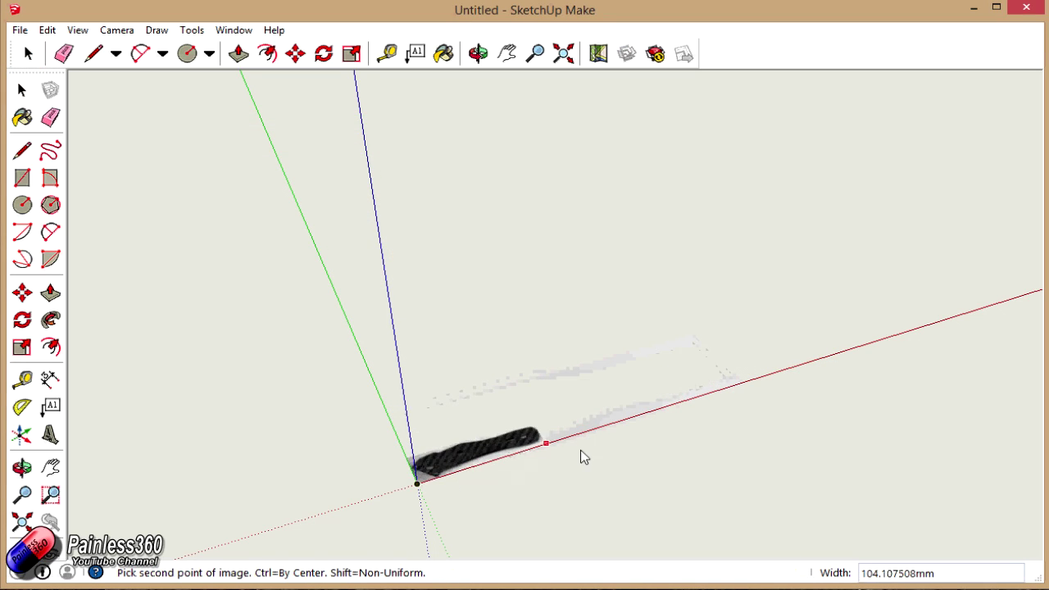
left_click(786, 379)
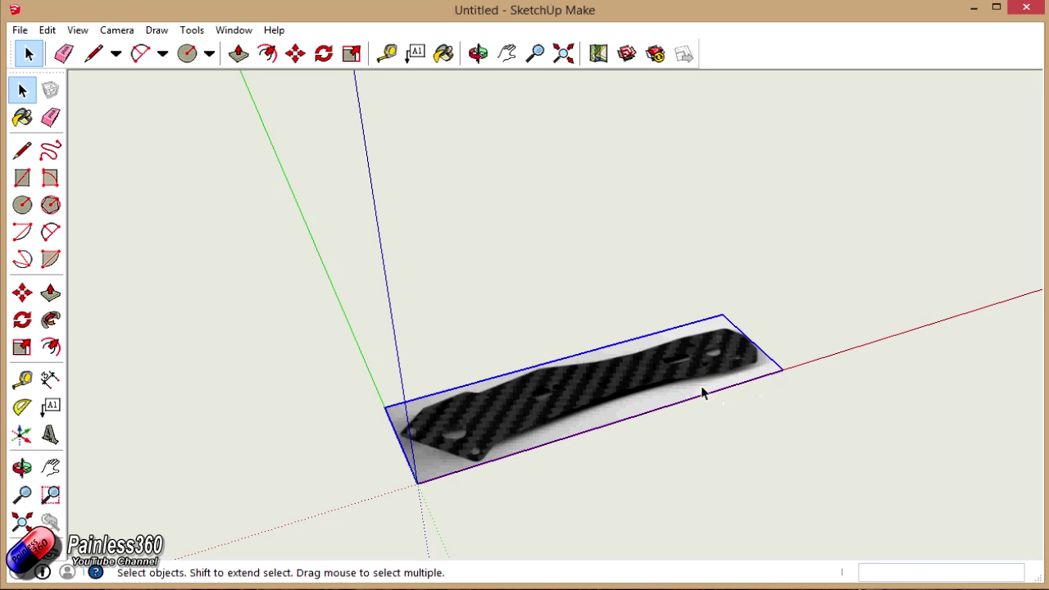
Orbit to a top-down view and zoom and pan until the whole arm plate fills the screen.
middle_click_drag(698, 392, 364, 426)
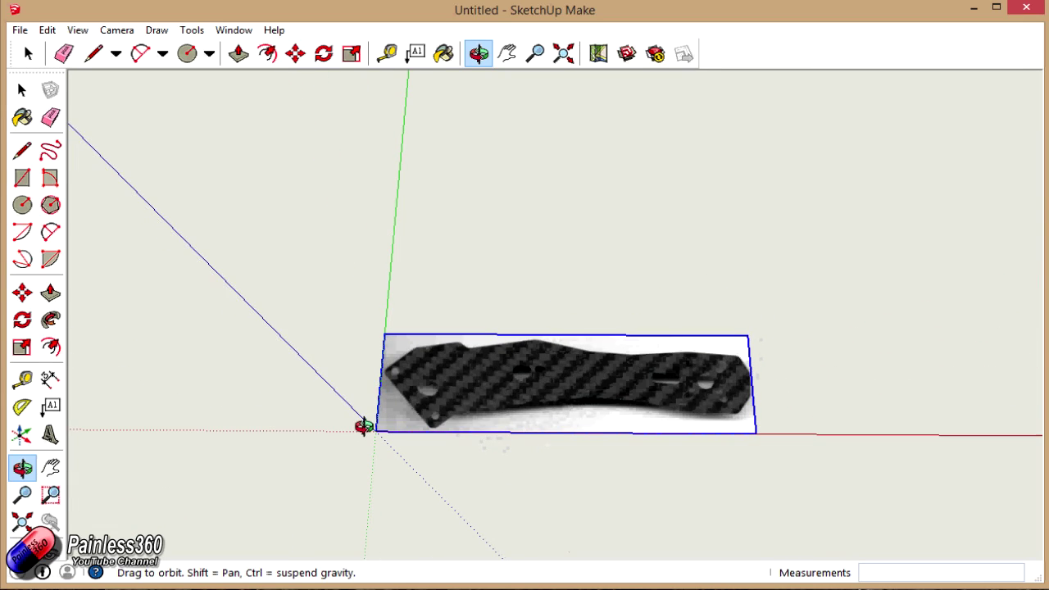
scroll(369, 426, "up", 5)
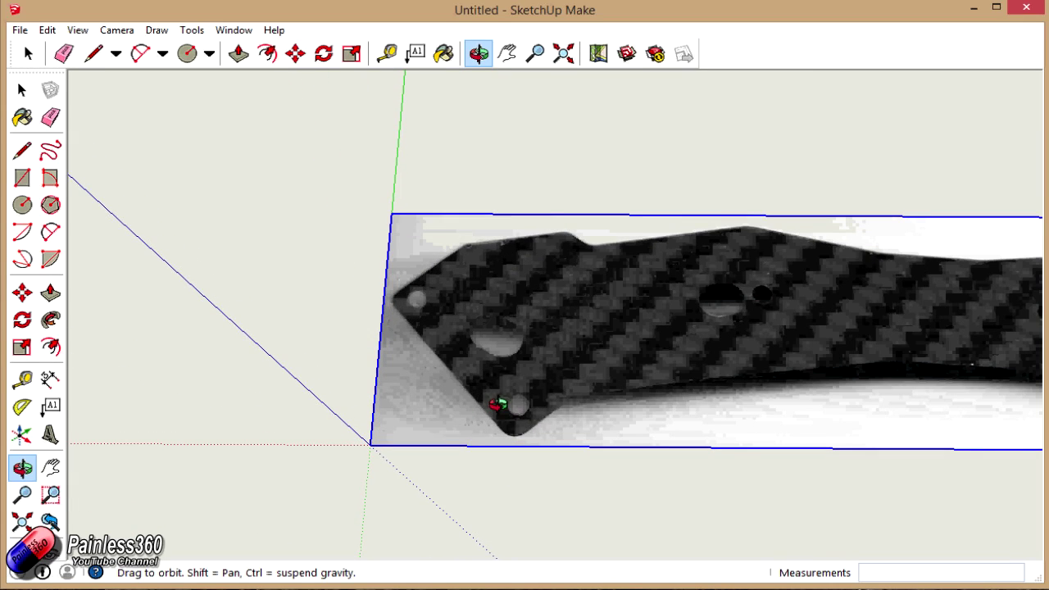
middle_click_drag(567, 368, 300, 345, "shift")
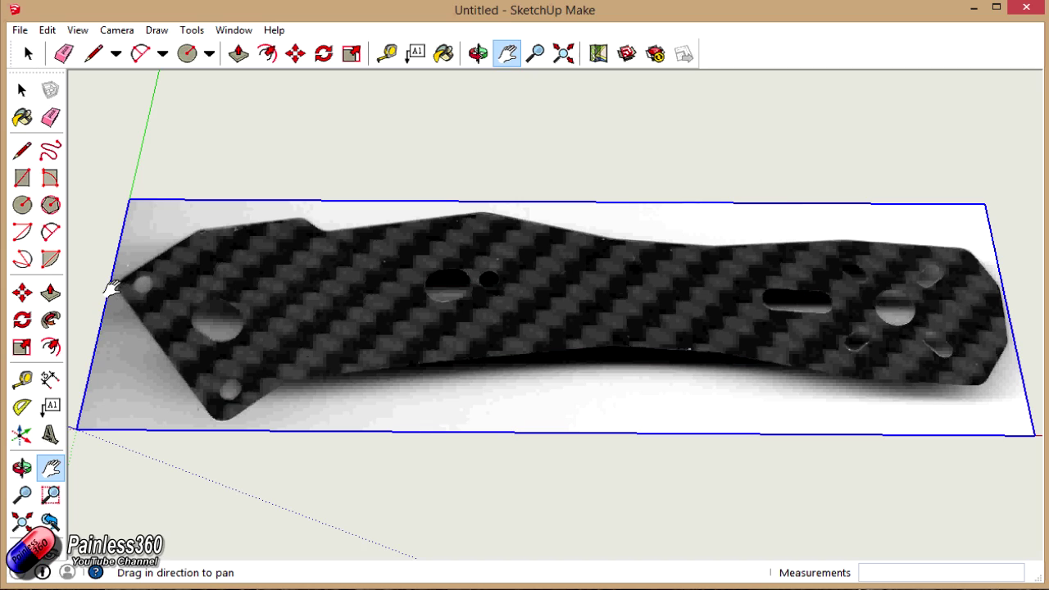
key("space")
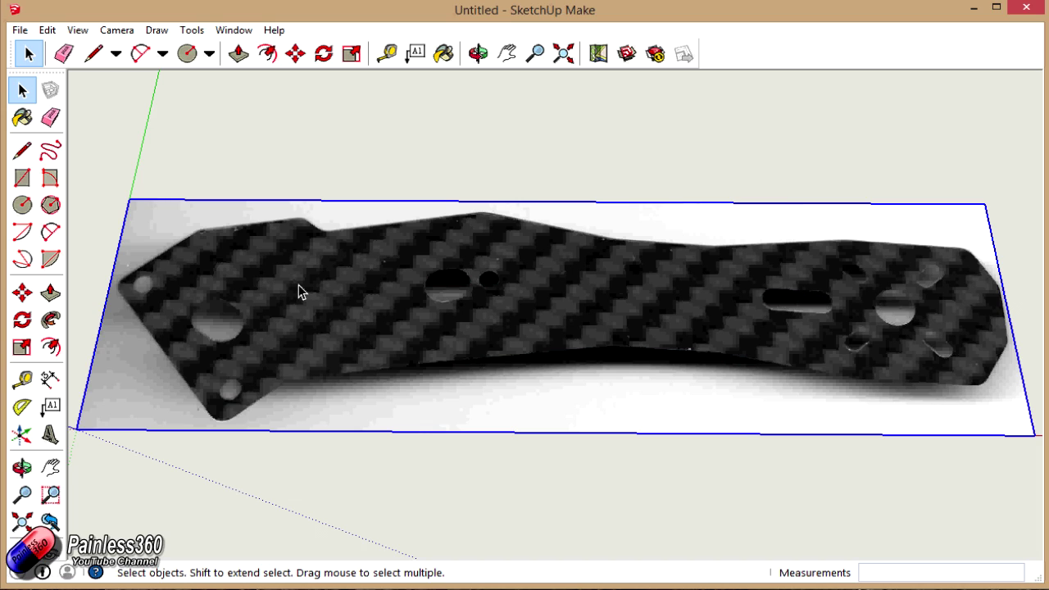
left_click(390, 57)
Tape-measure the plate from left tip to right tip and rescale the model so it spans 114mm.
scroll(134, 282, "up", 6)
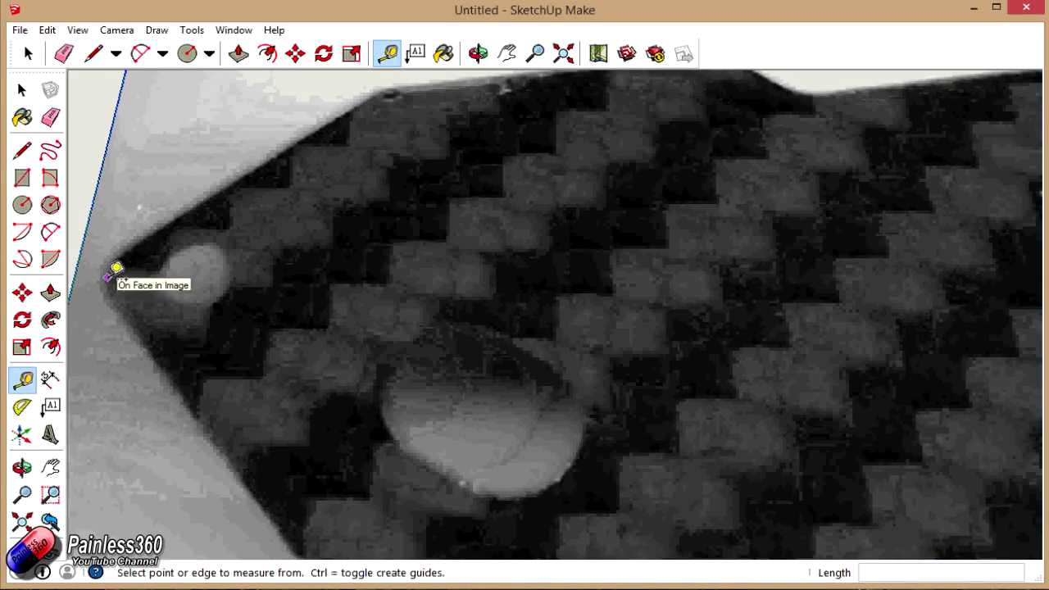
left_click(116, 268)
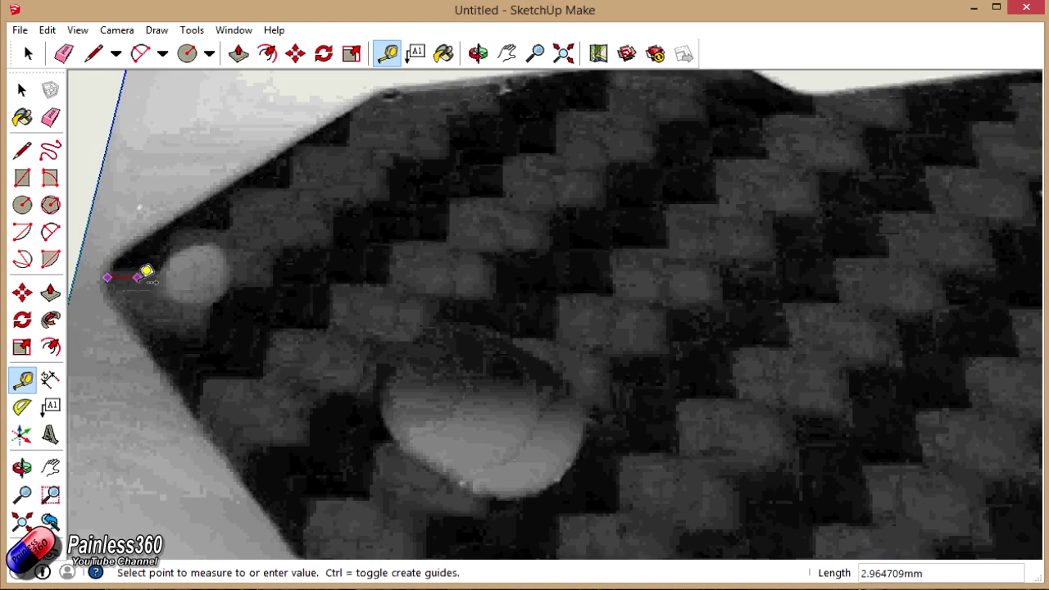
scroll(141, 277, "down", 6)
scroll(987, 302, "up", 7)
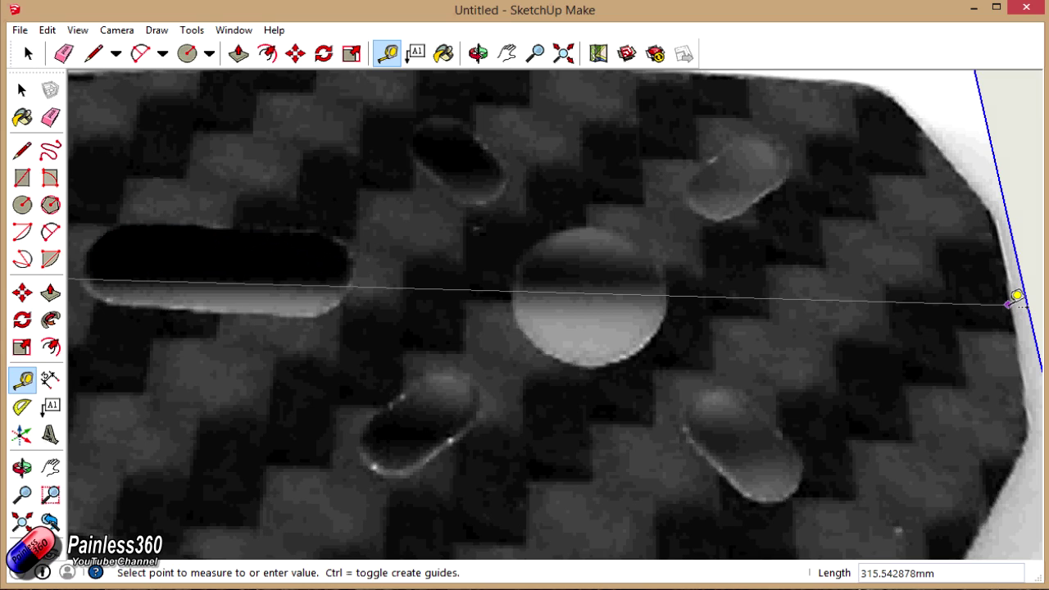
left_click(1016, 296)
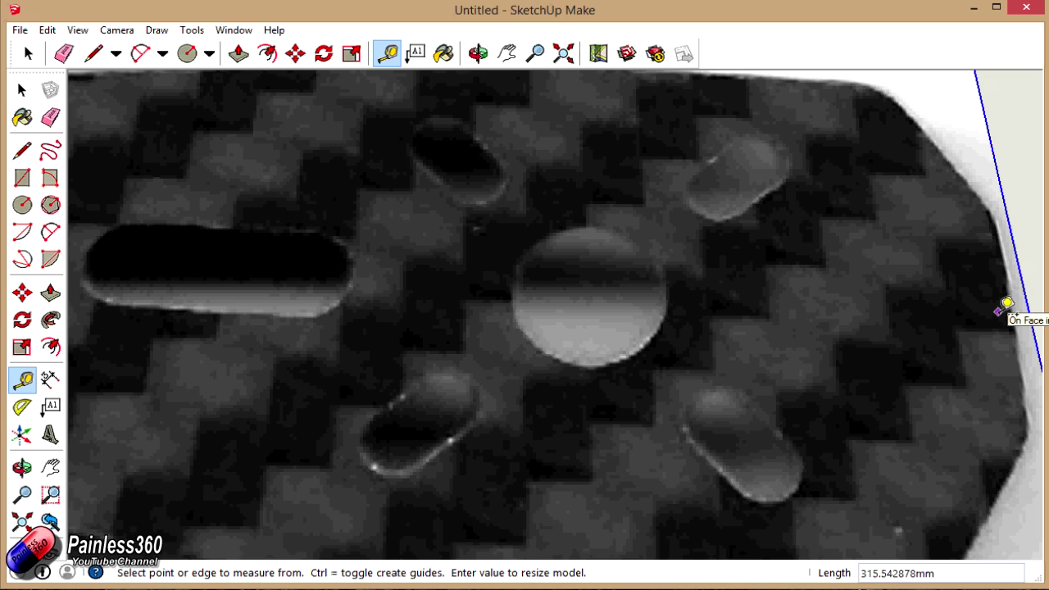
type("114mm")
key("Return")
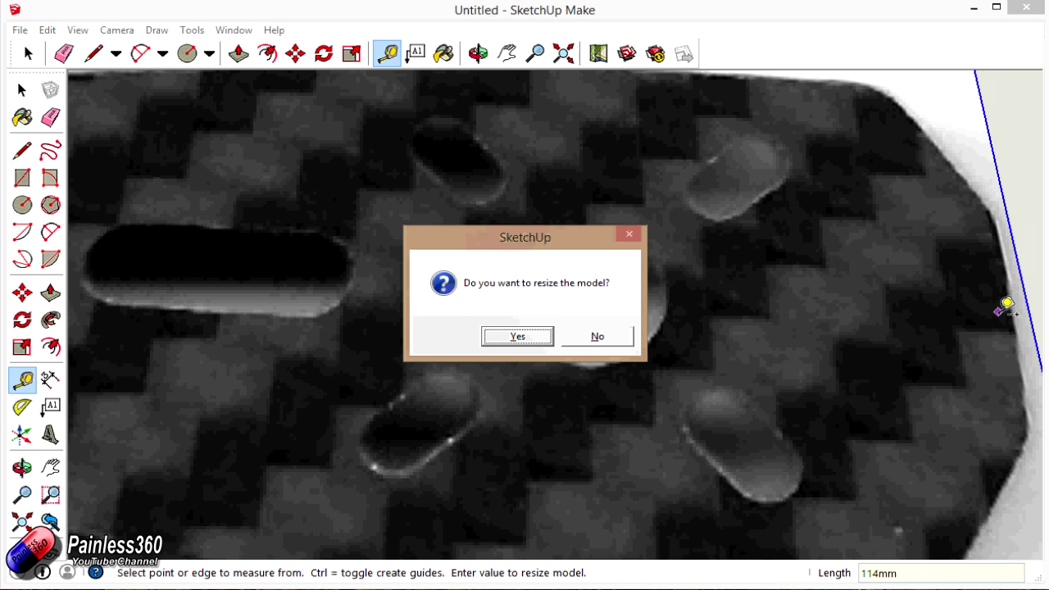
key("Return")
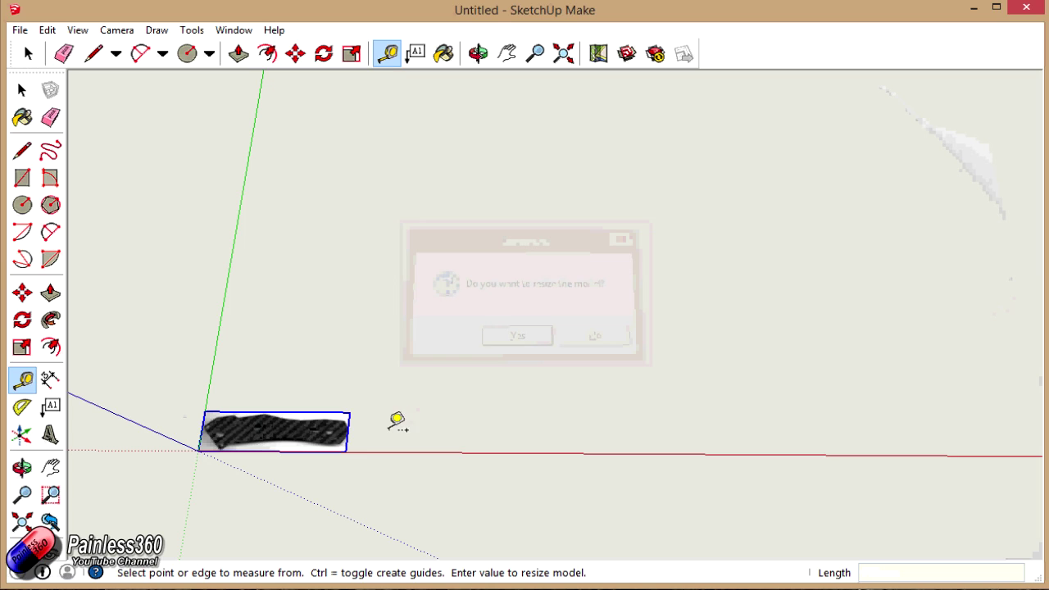
Pan and zoom in on the plate's left end.
key("h")
left_click_drag(280, 441, 562, 348)
scroll(553, 352, "up", 10)
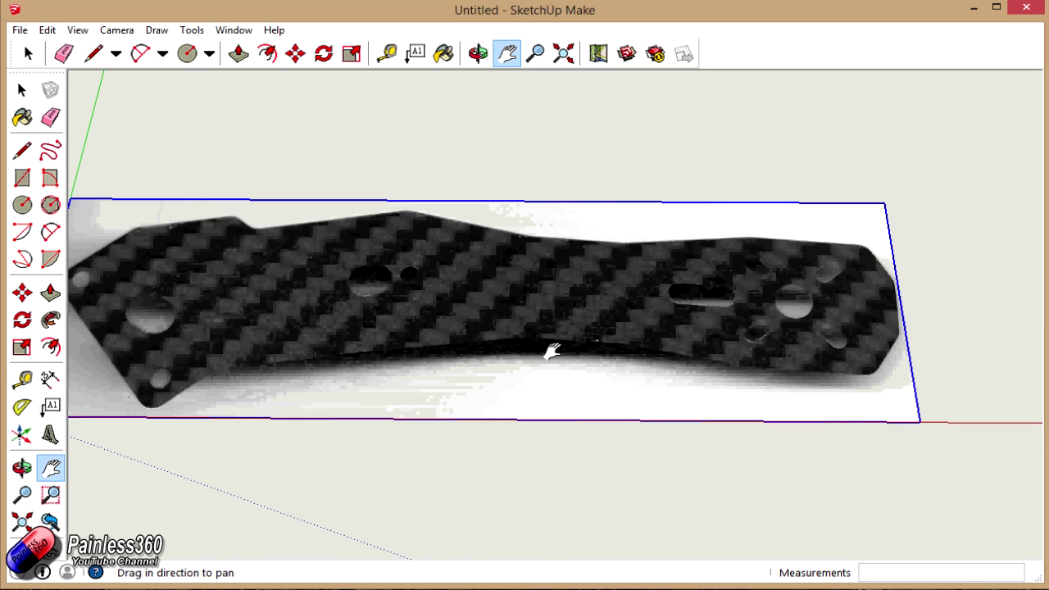
left_click_drag(498, 328, 569, 344)
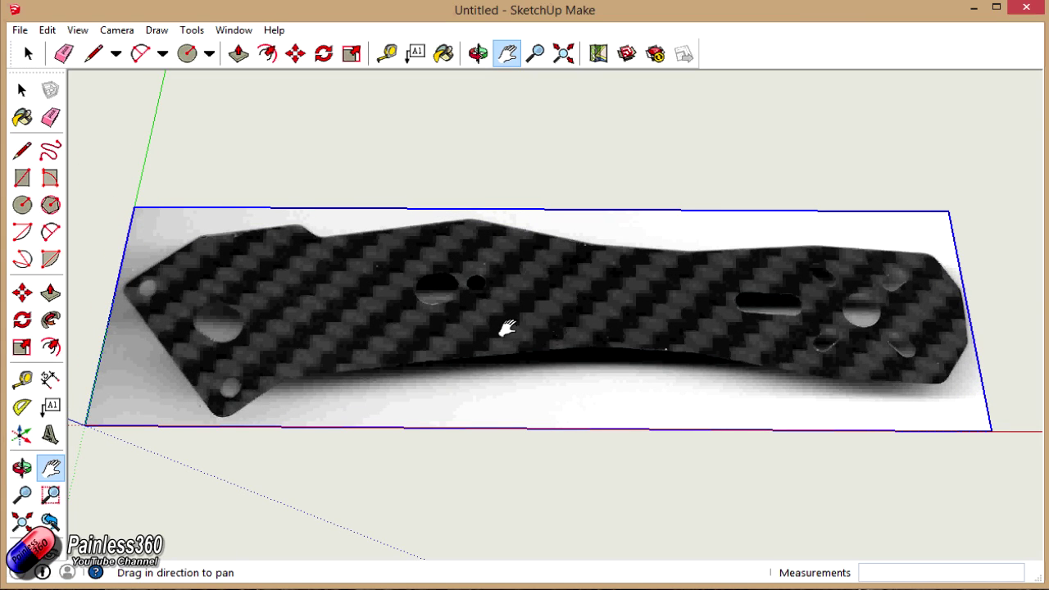
left_click_drag(467, 323, 666, 319)
left_click_drag(301, 323, 424, 323)
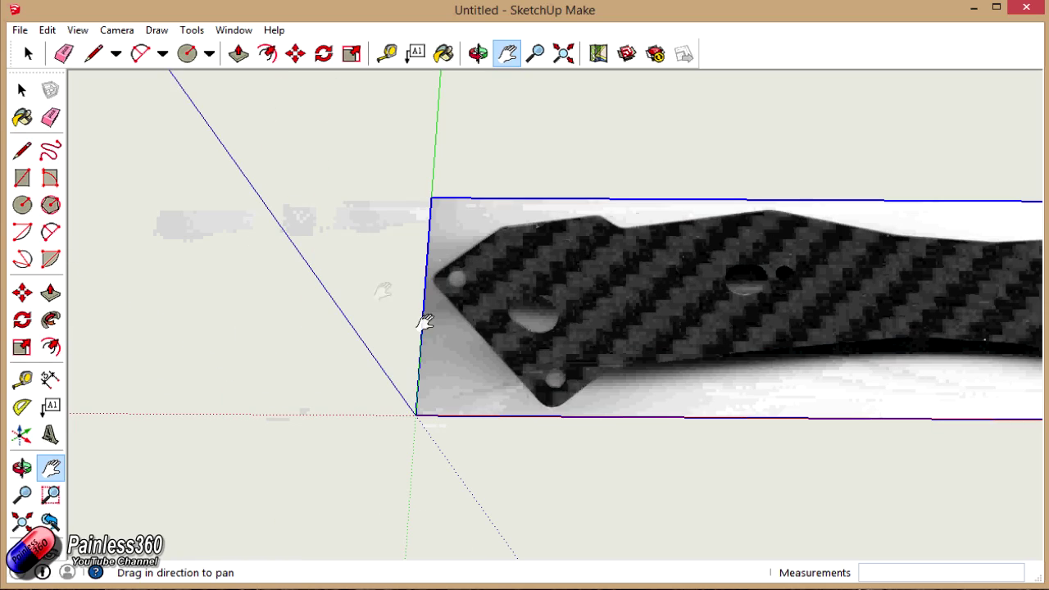
scroll(533, 357, "up", 4)
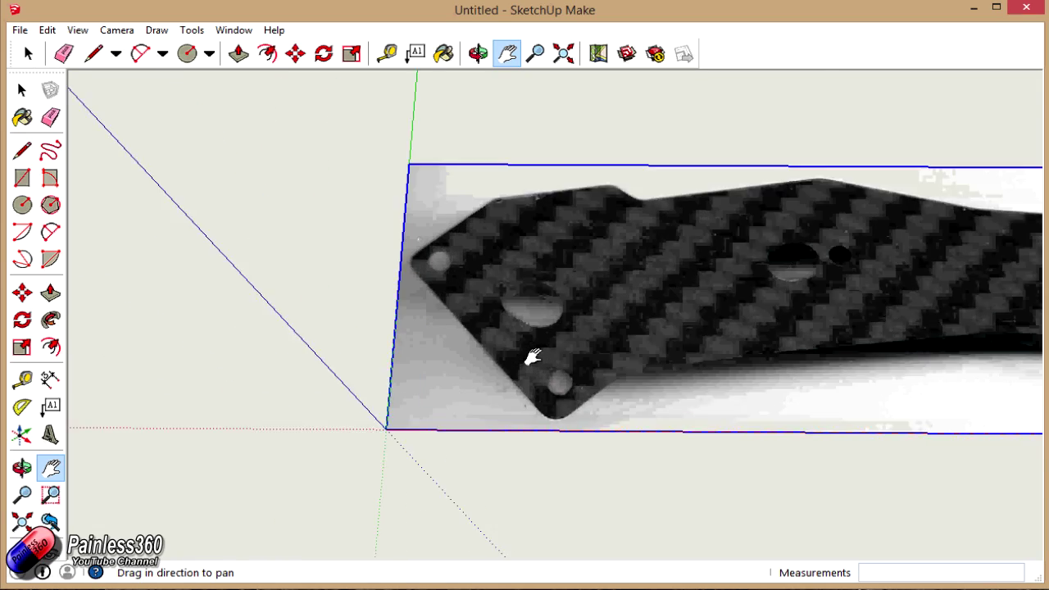
scroll(532, 357, "up", 6)
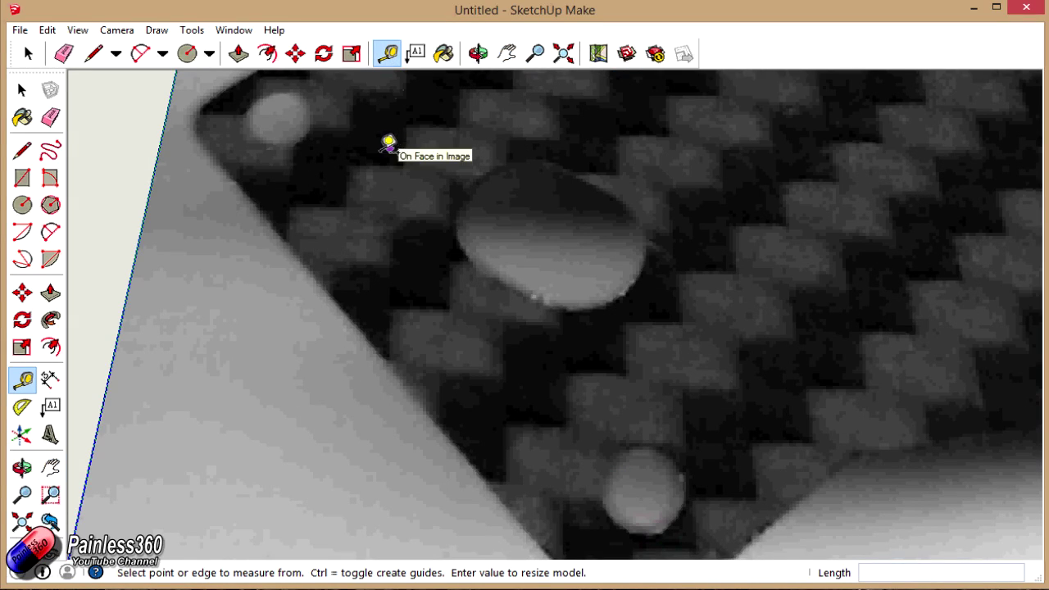
Tape-measure between the two small hole centres, about 19.98mm apart.
left_click(286, 113)
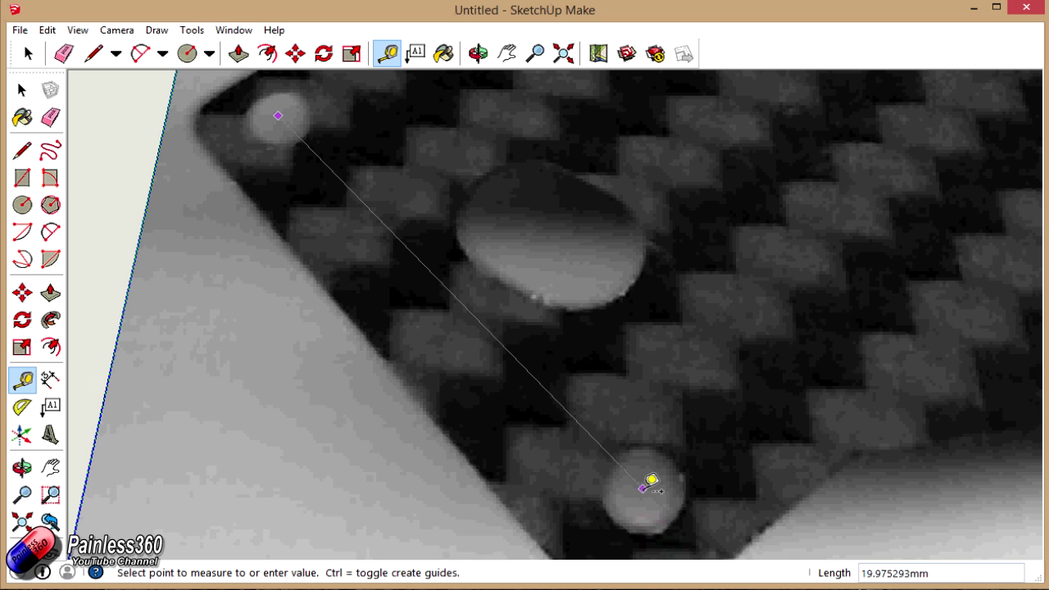
key("space")
scroll(644, 492, "down", 3)
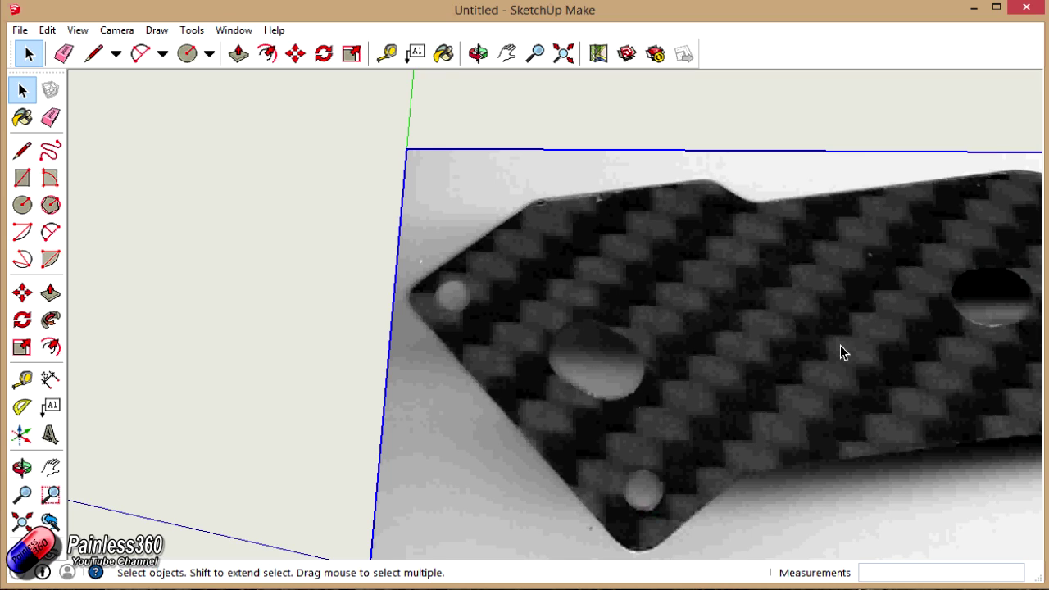
Pan and zoom across the plate, surveying its middle section and right end.
key("h")
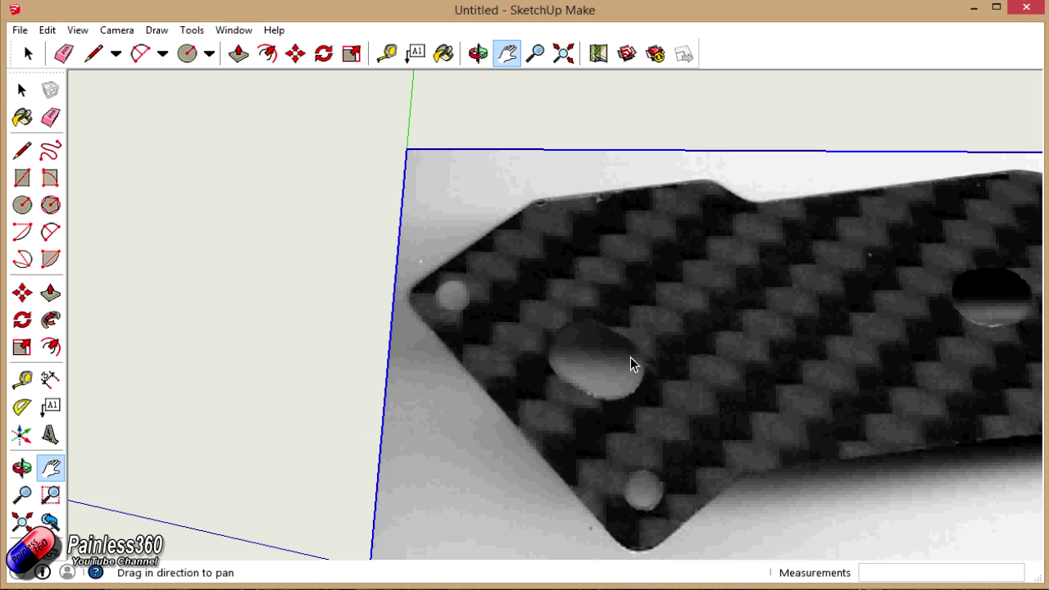
left_click_drag(803, 382, 480, 367)
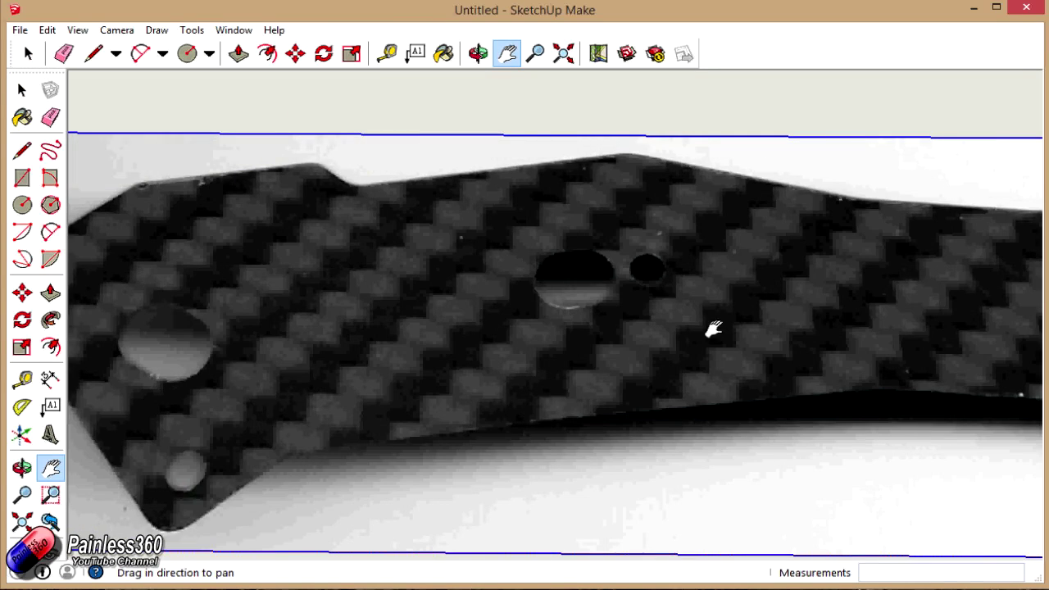
left_click_drag(710, 331, 951, 349)
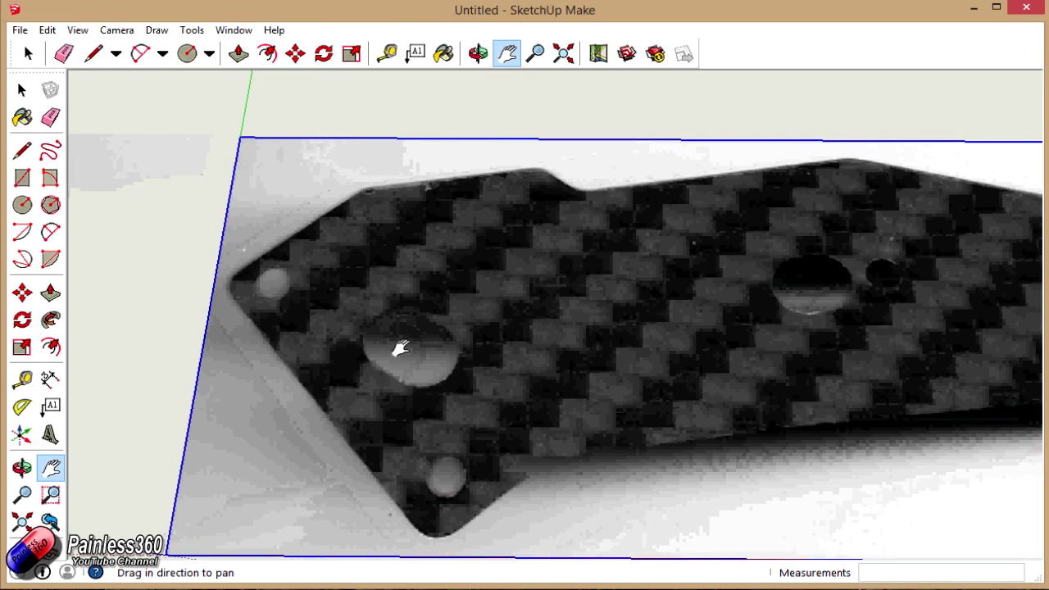
left_click_drag(738, 307, 439, 322)
scroll(410, 310, "down", 5)
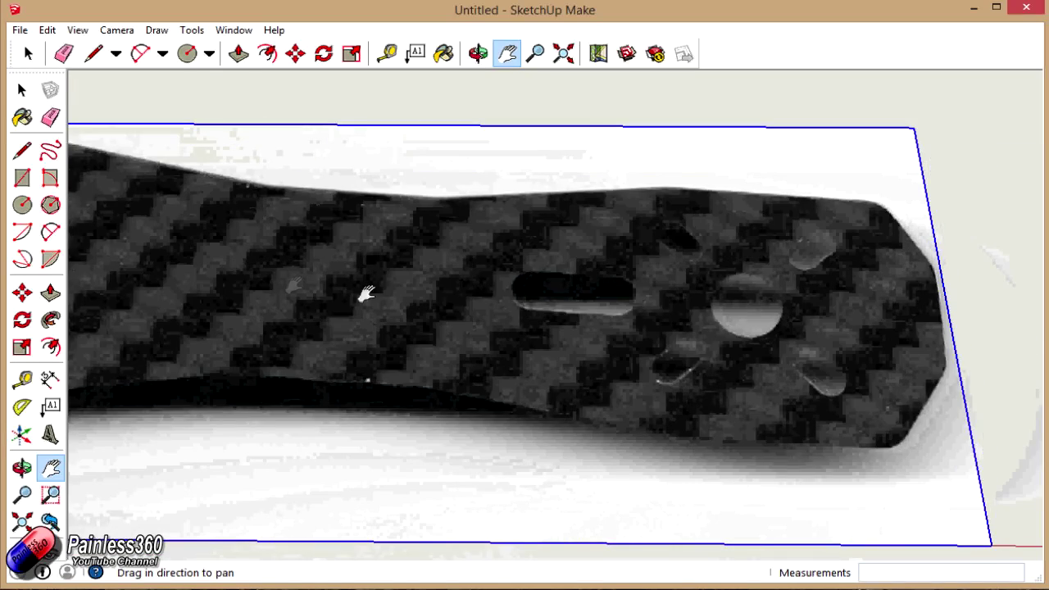
scroll(546, 318, "down", 1)
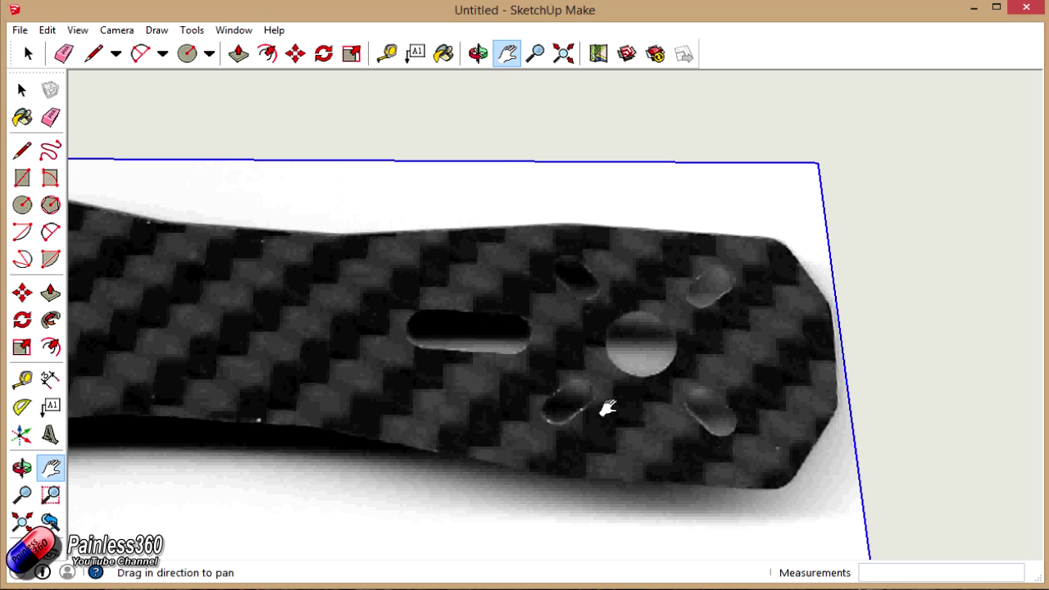
scroll(437, 410, "up", 3)
left_click_drag(1003, 466, 637, 287)
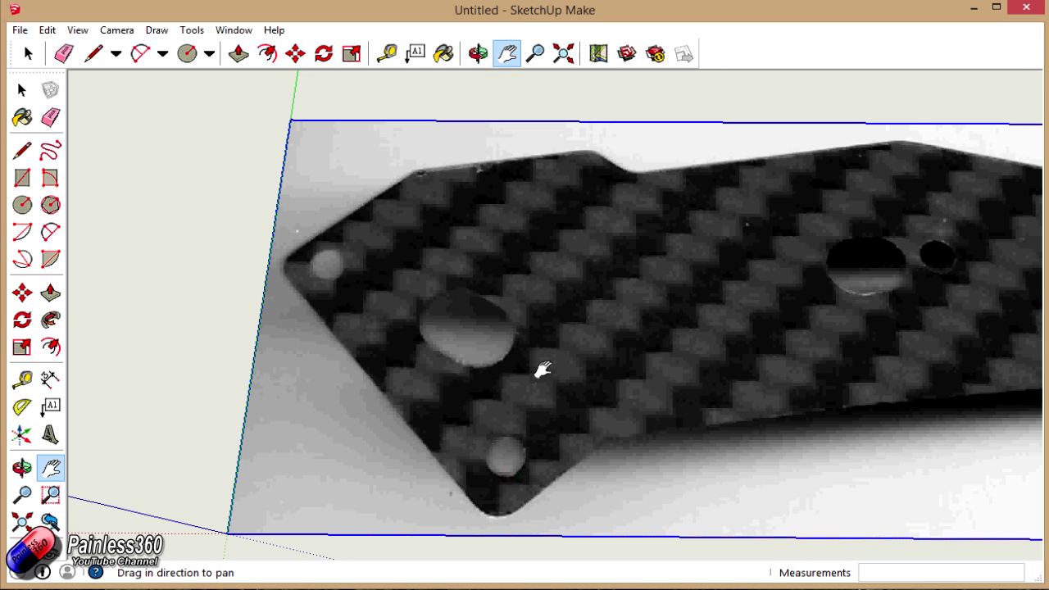
Frame the plate's pointed left tip and its small mounting hole close up.
scroll(542, 370, "down", 3)
left_click_drag(557, 355, 373, 338)
left_click_drag(457, 344, 470, 343)
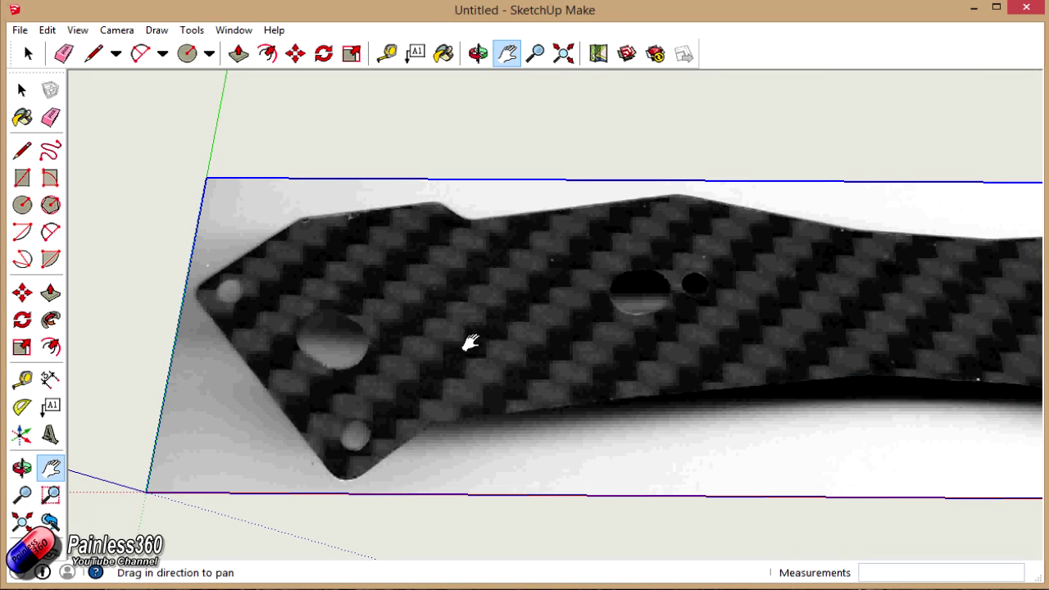
left_click_drag(439, 353, 612, 369)
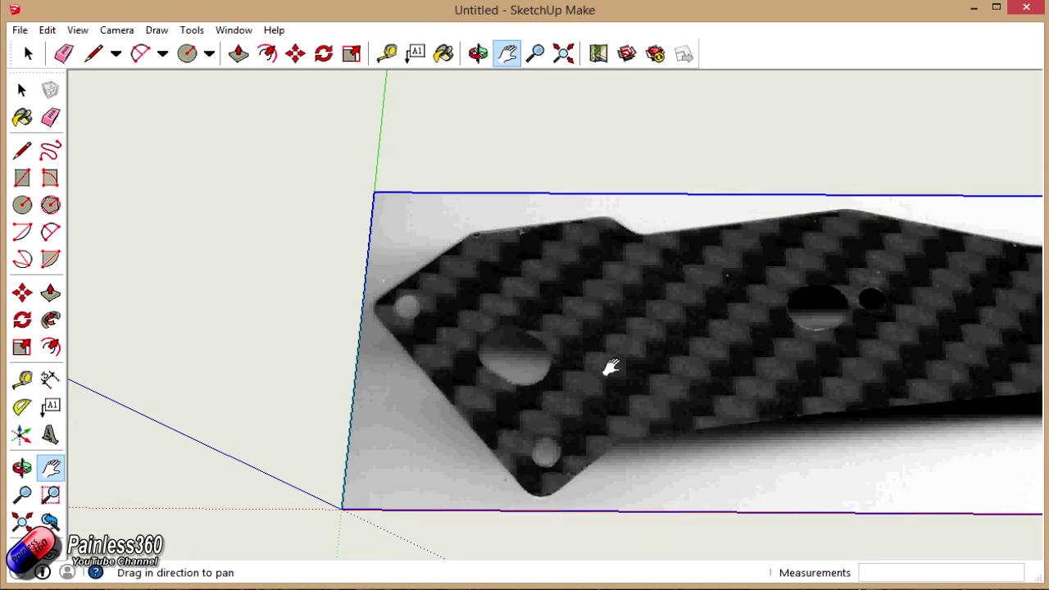
scroll(612, 368, "up", 5)
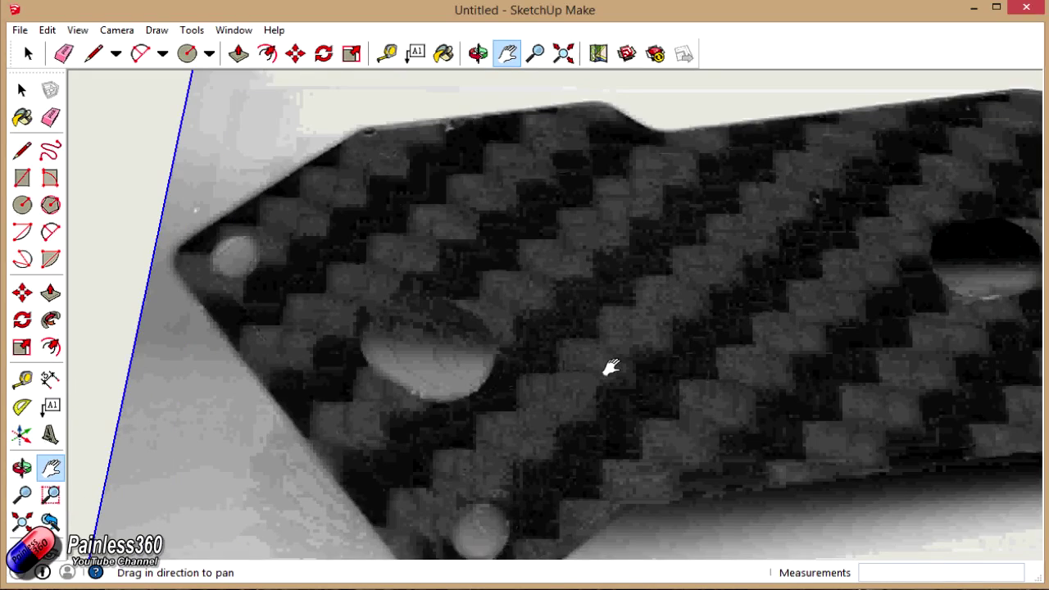
scroll(585, 380, "down", 3)
left_click_drag(585, 380, 668, 386)
scroll(680, 368, "up", 4)
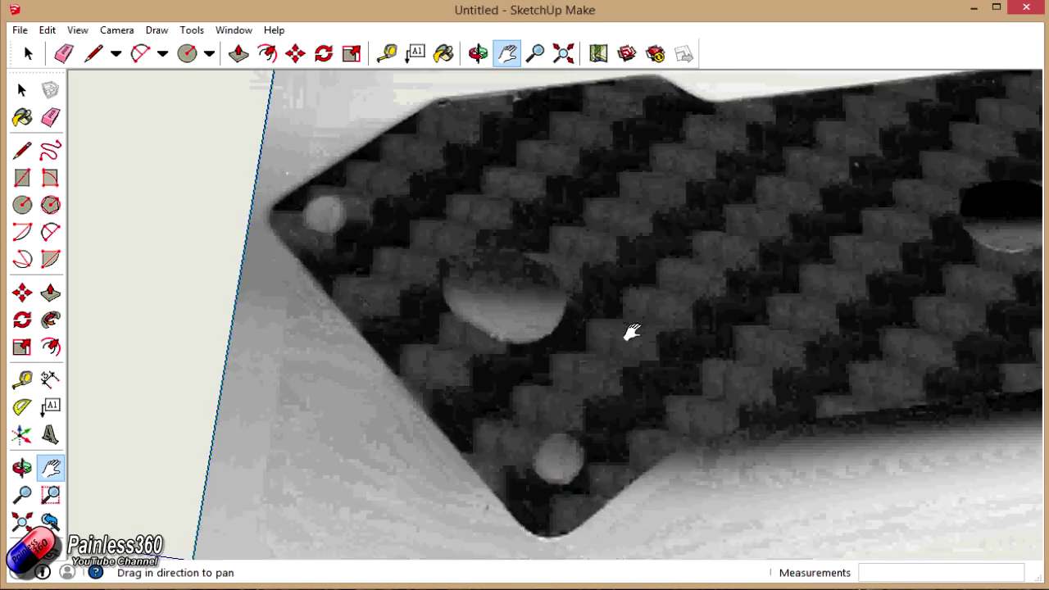
scroll(702, 401, "down", 3)
scroll(703, 401, "up", 5)
left_click_drag(661, 356, 851, 412)
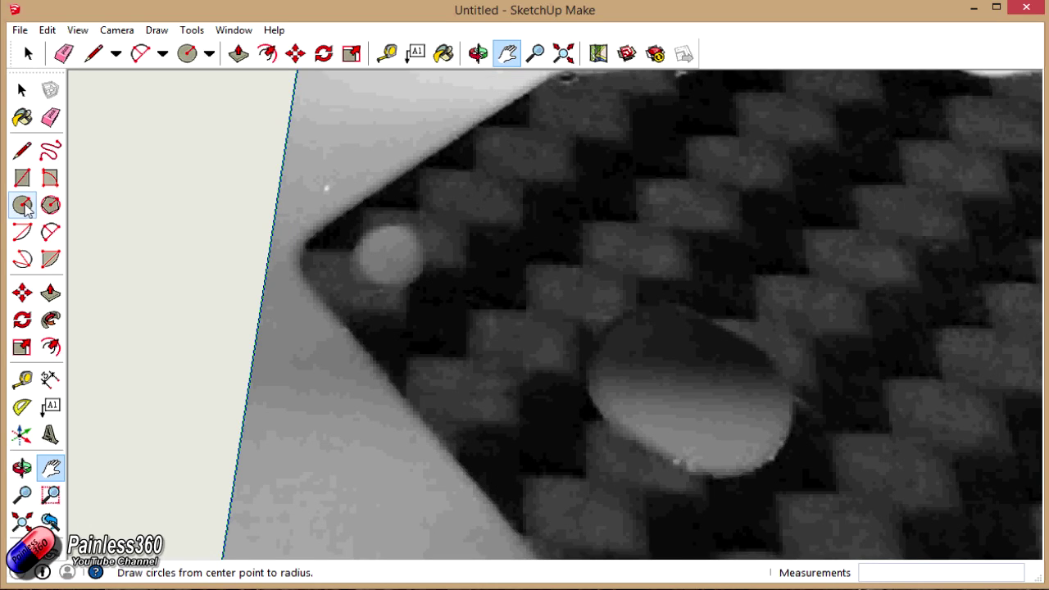
left_click(23, 206)
Draw a circle of about 1.225mm radius over the small top-left hole.
scroll(392, 289, "up", 1)
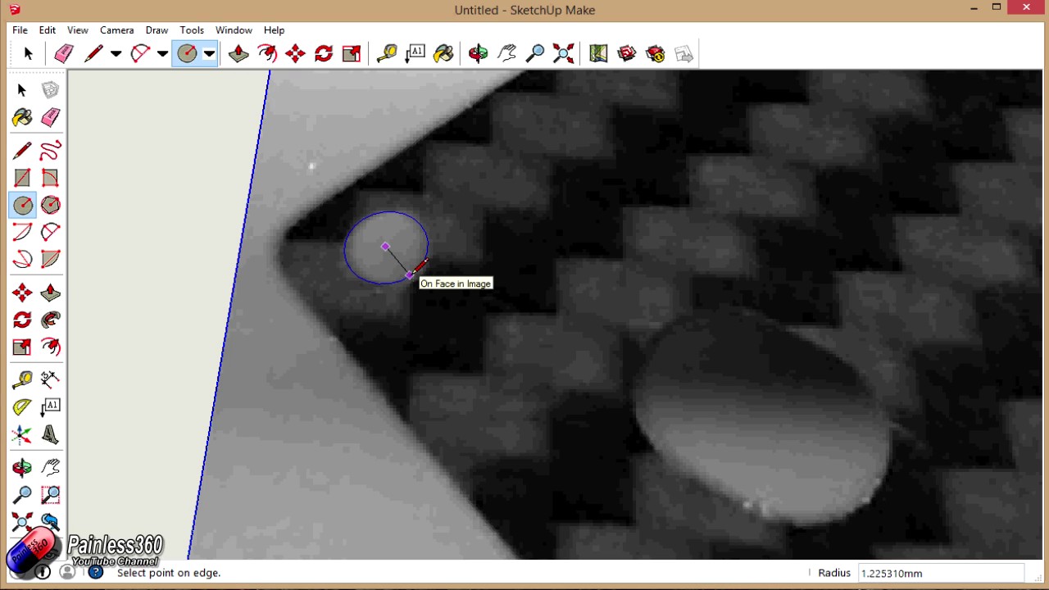
left_click(420, 265)
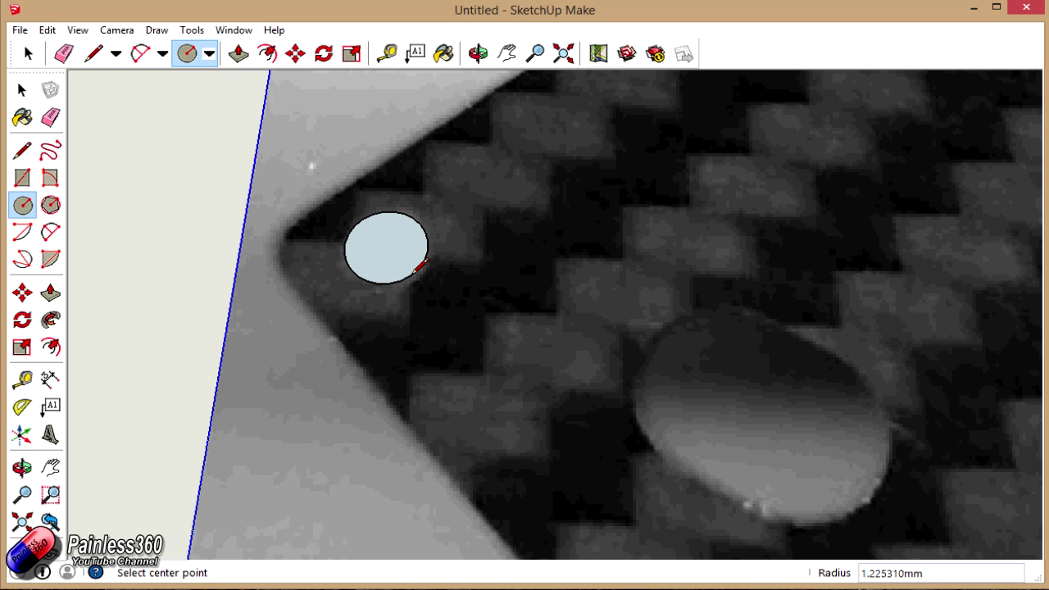
scroll(420, 265, "down", 3)
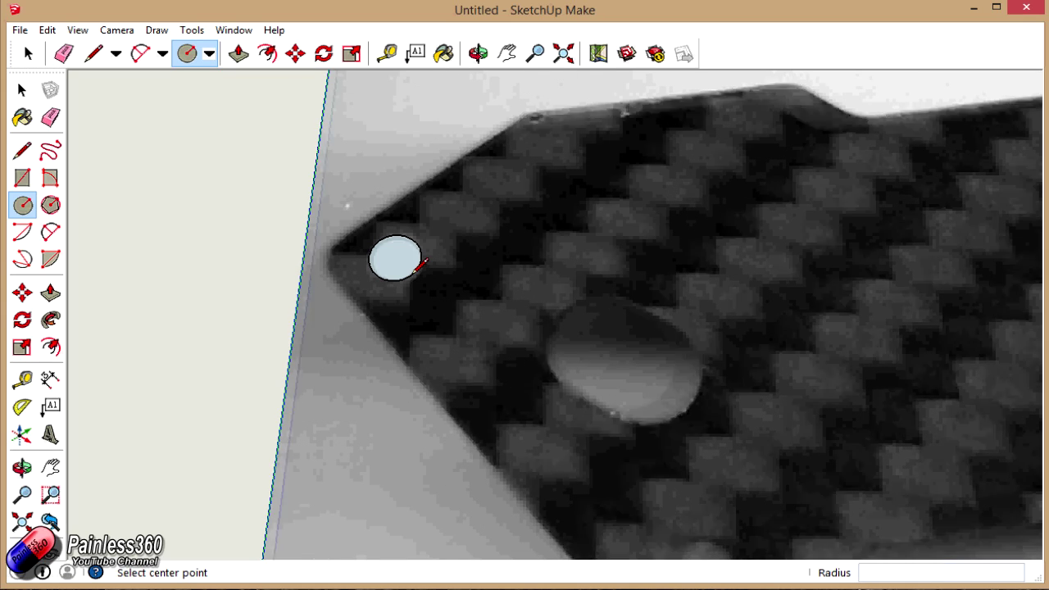
Push/pull the tip hole's circle upward into a cylinder.
scroll(421, 264, "down", 2)
key("p")
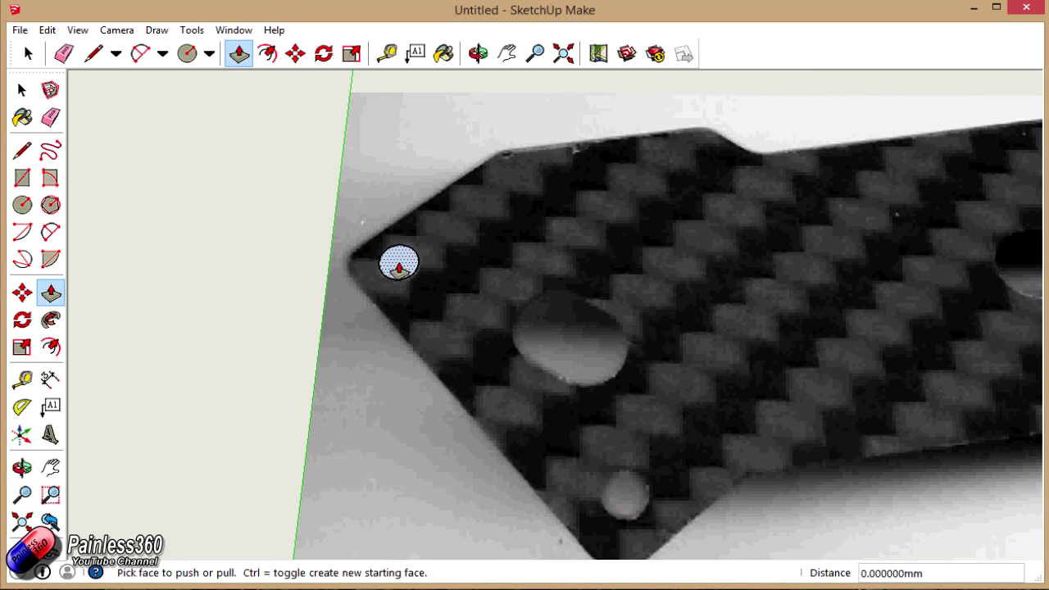
left_click_drag(399, 264, 328, 211)
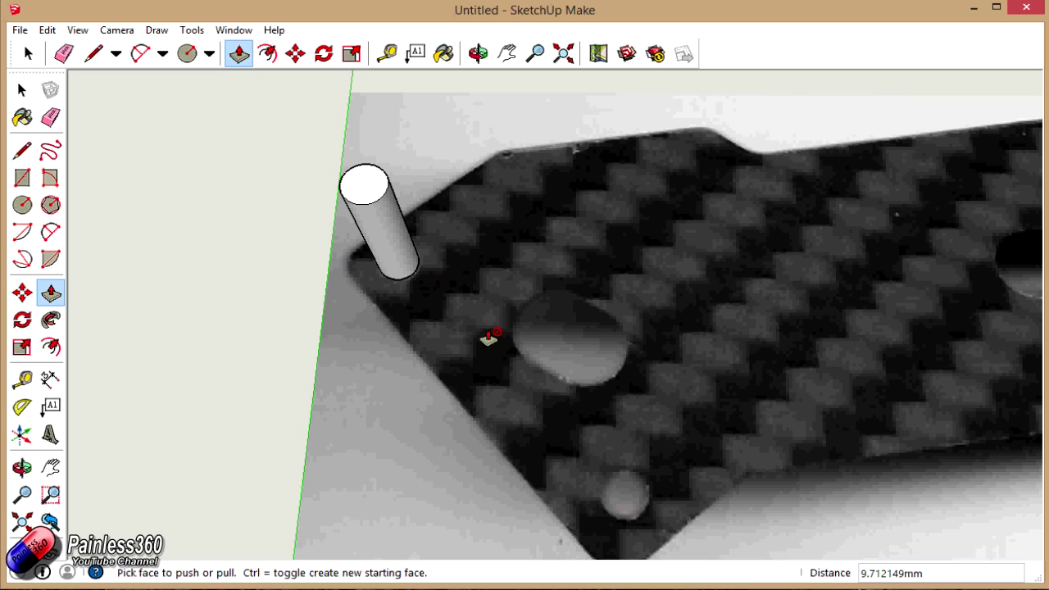
Add an upright cylinder of about 1.46mm radius over the lower corner hole.
key("h")
left_click_drag(628, 426, 537, 262)
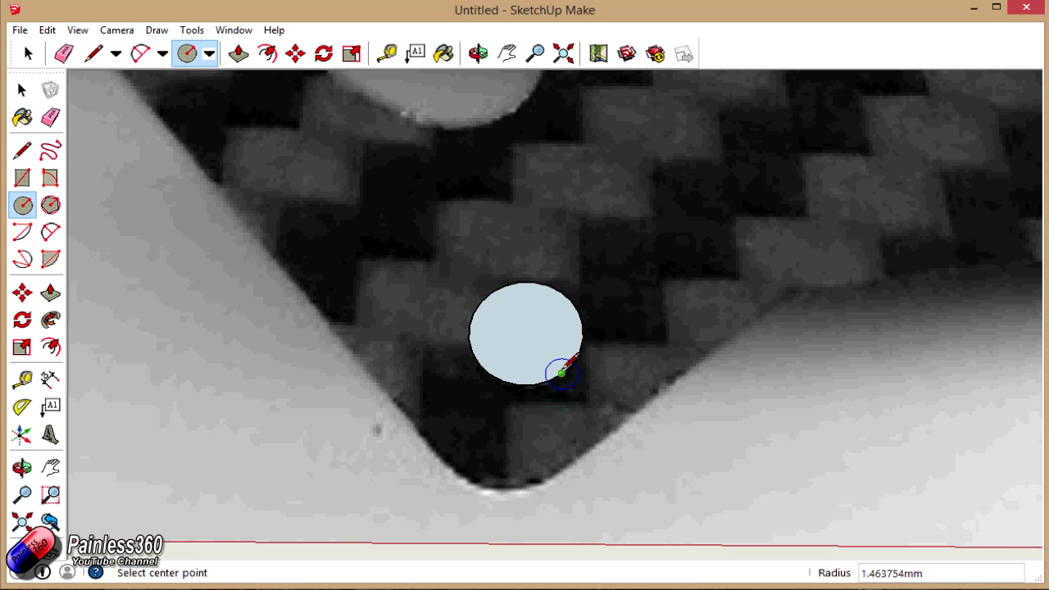
scroll(562, 373, "down", 3)
key("p")
scroll(534, 345, "down", 1)
left_click(514, 335)
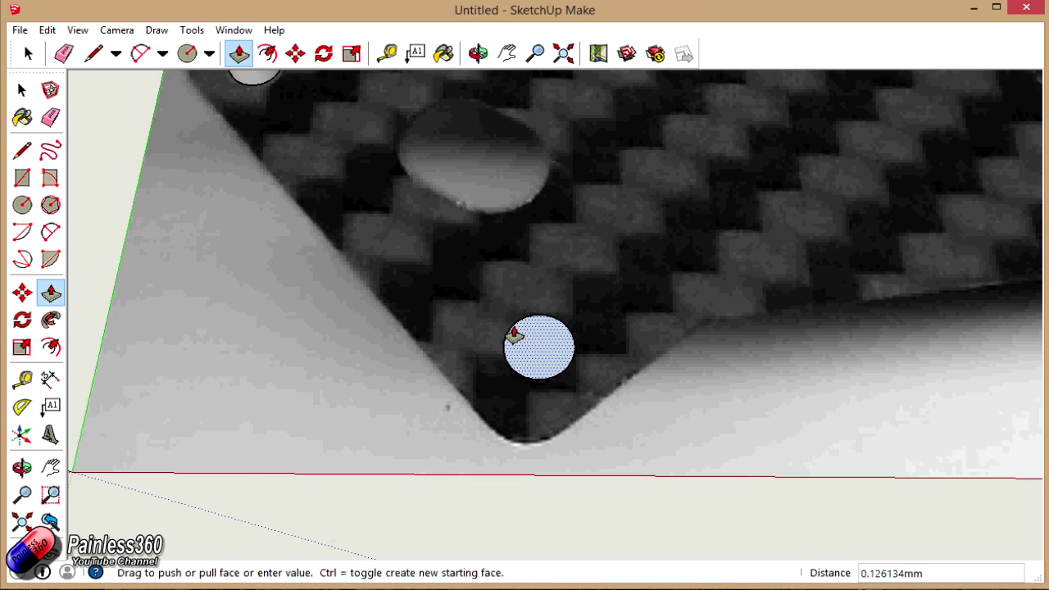
left_click(399, 239)
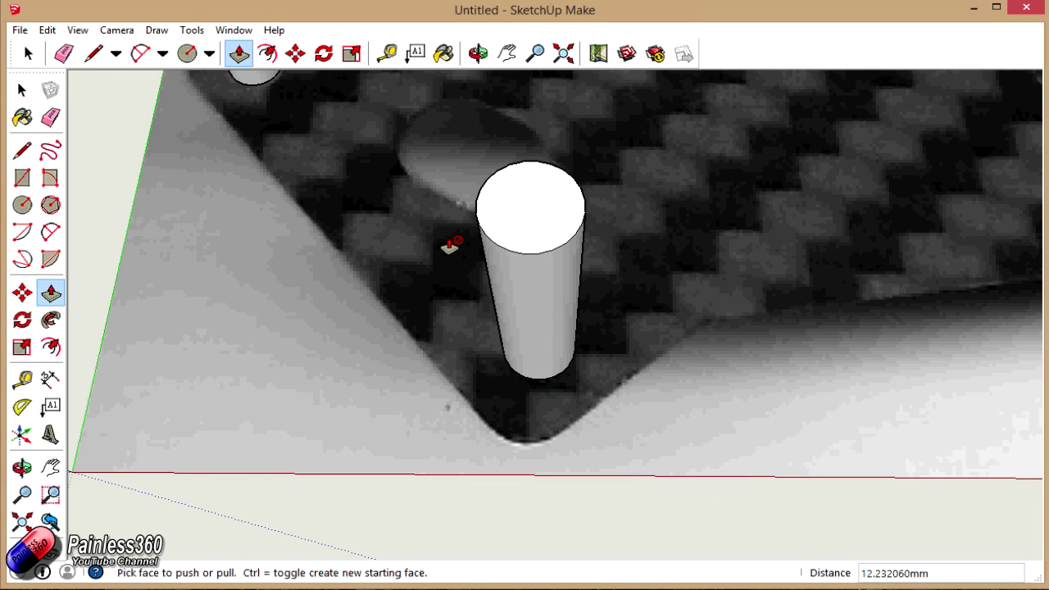
key("h")
left_click_drag(405, 222, 410, 399)
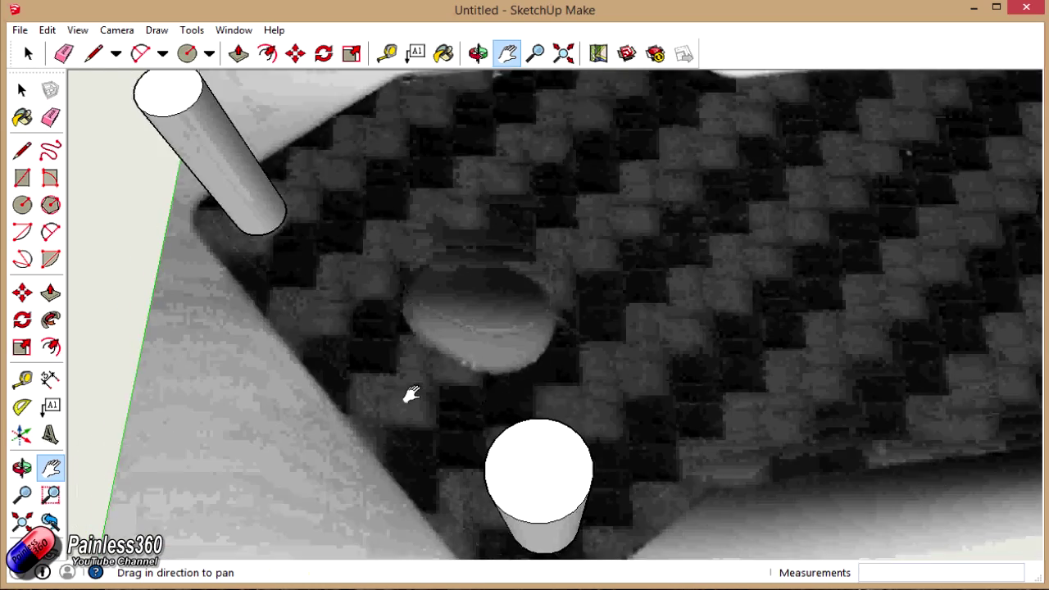
scroll(430, 372, "up", 3)
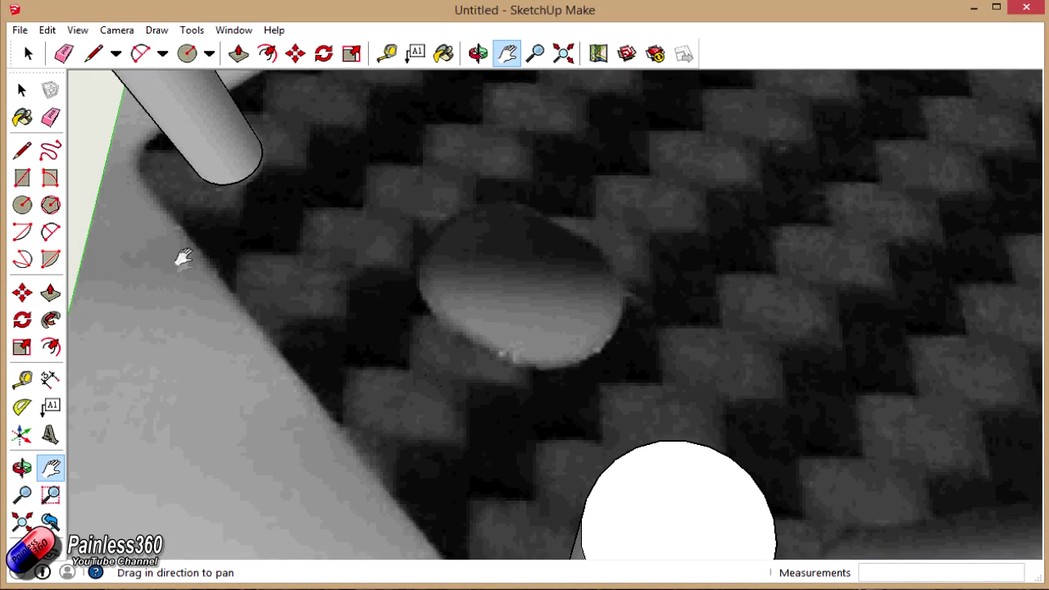
Draw a circle at one rounded end of the large hole and copy it to the other end.
left_click(22, 205)
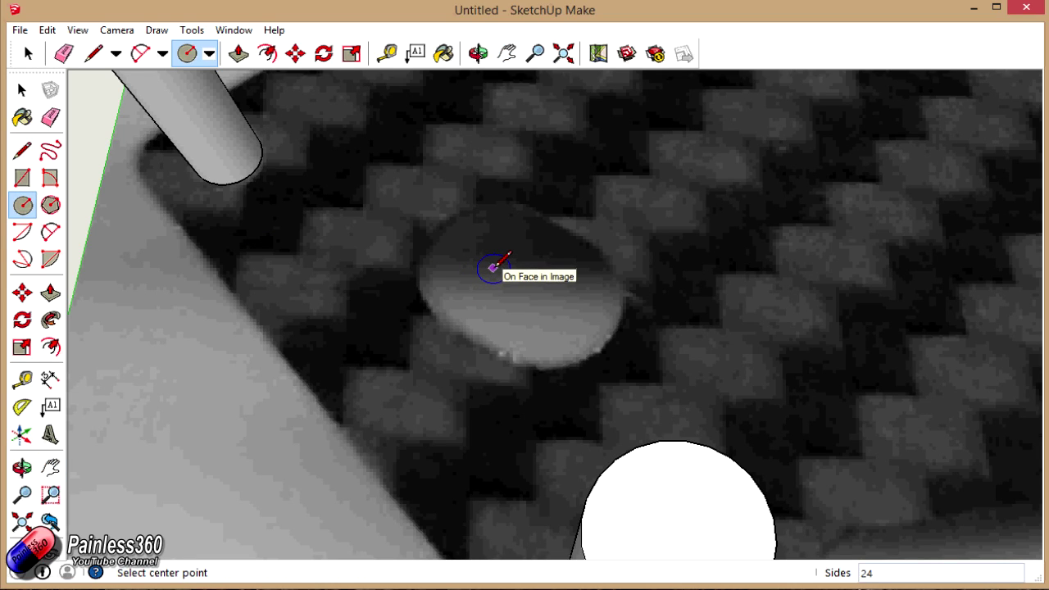
left_click(493, 268)
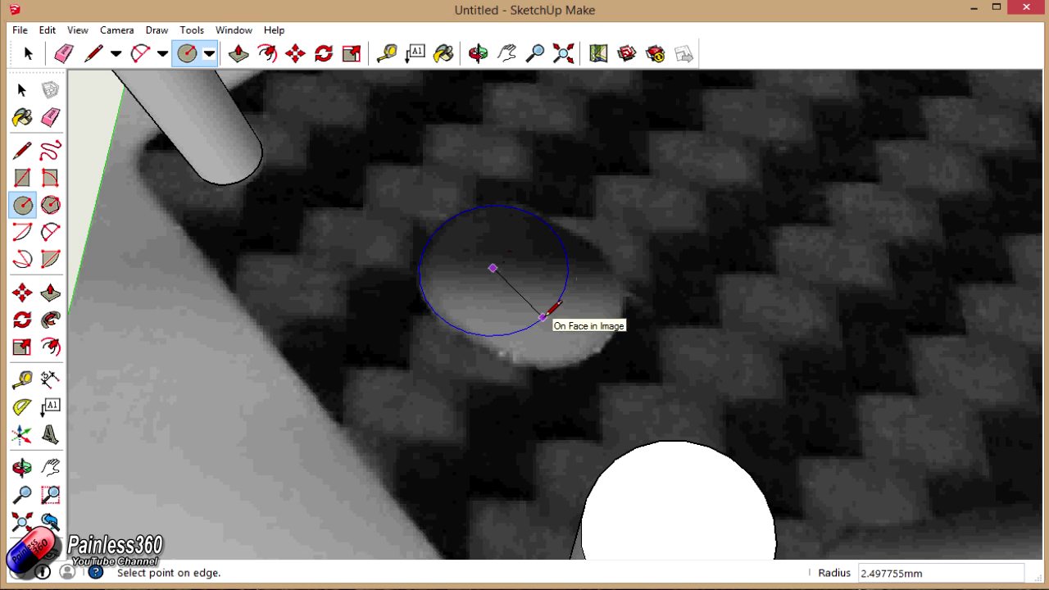
left_click(546, 319)
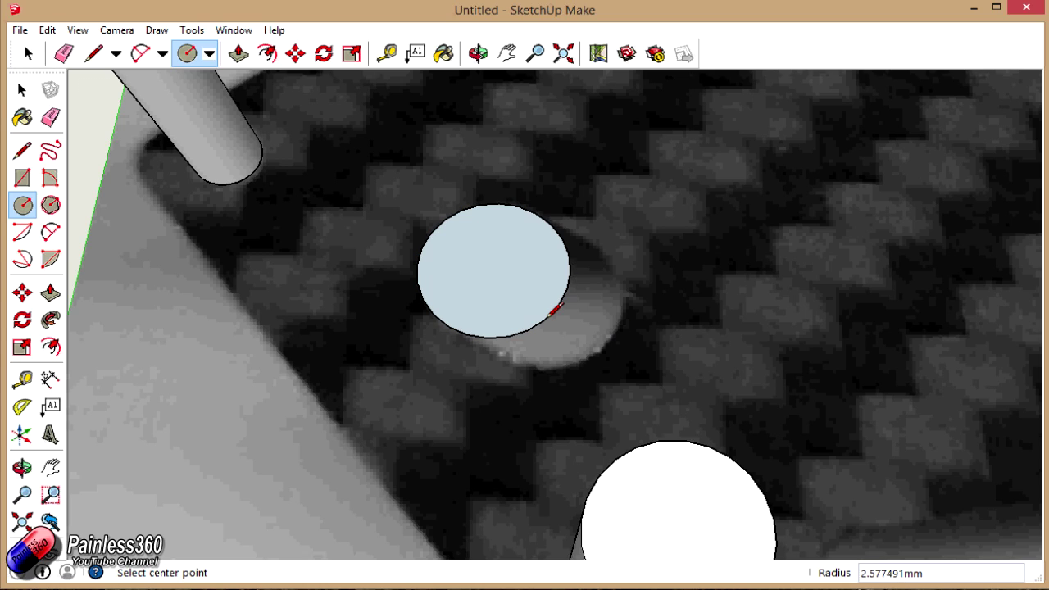
key("space")
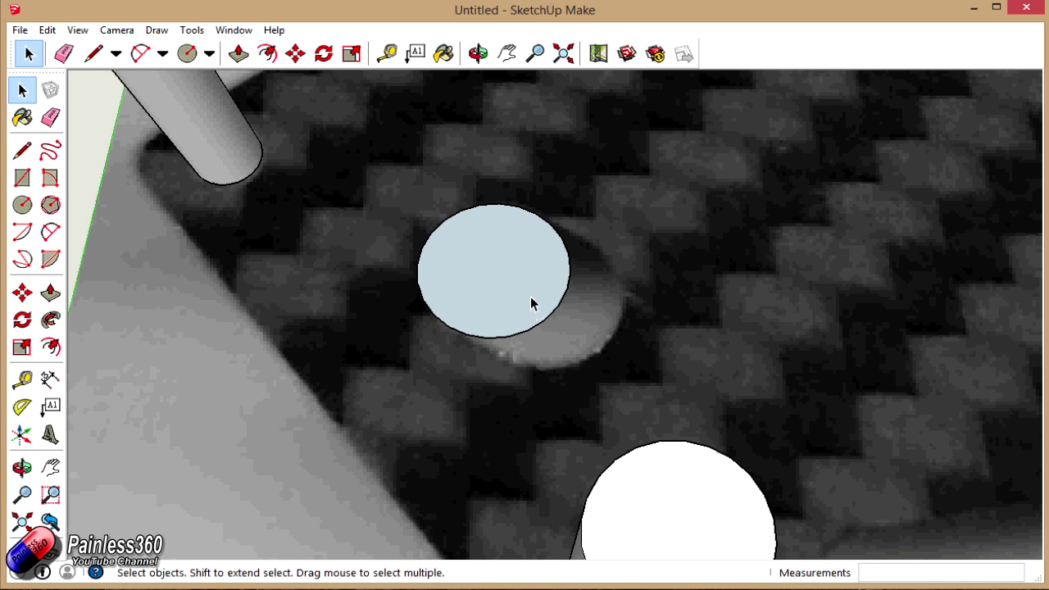
left_click(529, 301)
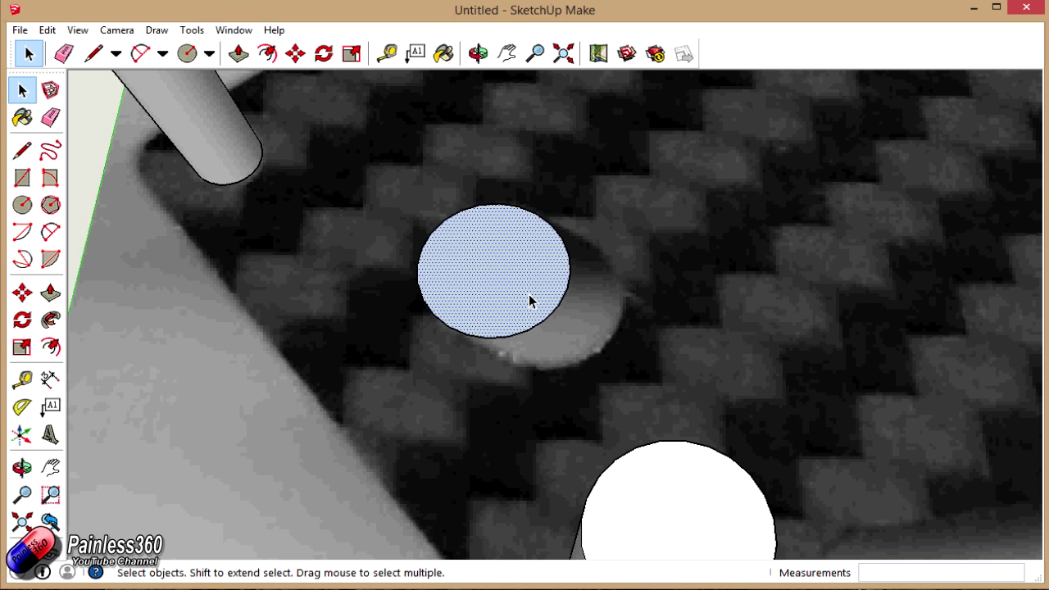
key("m")
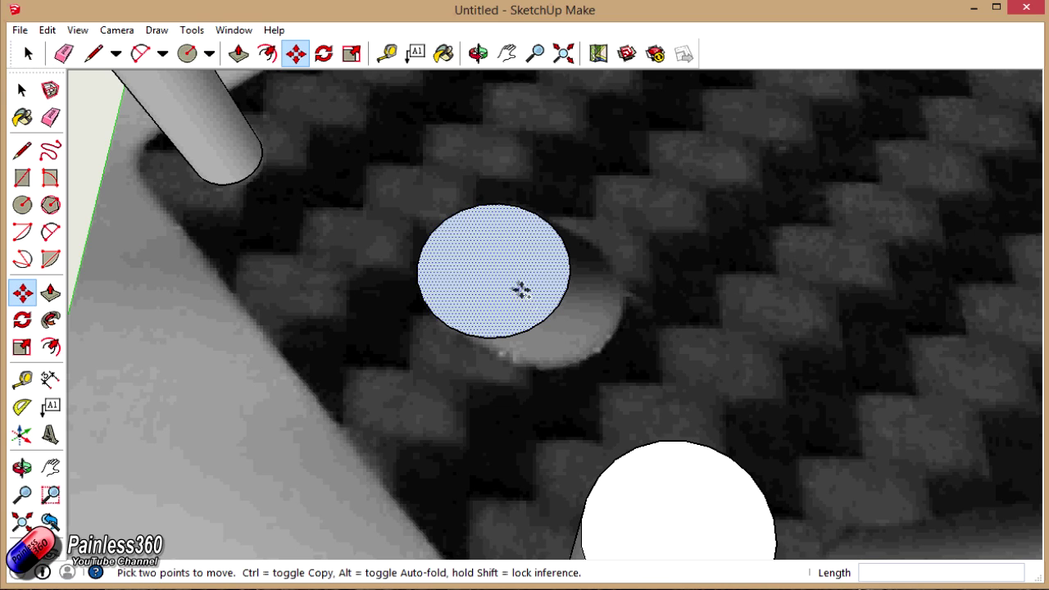
key("ctrl")
left_click(519, 290)
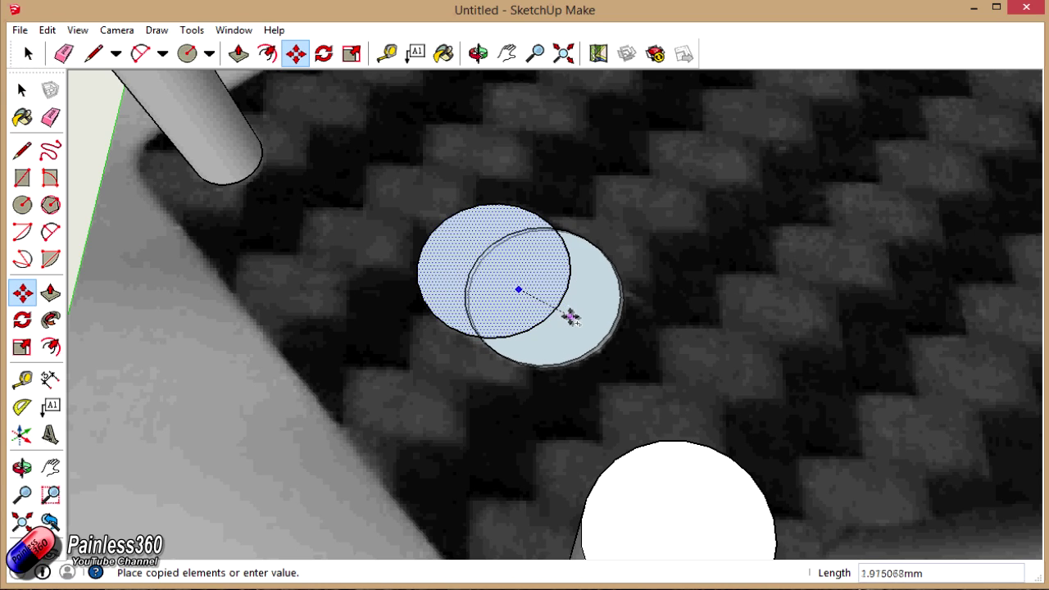
left_click(576, 320)
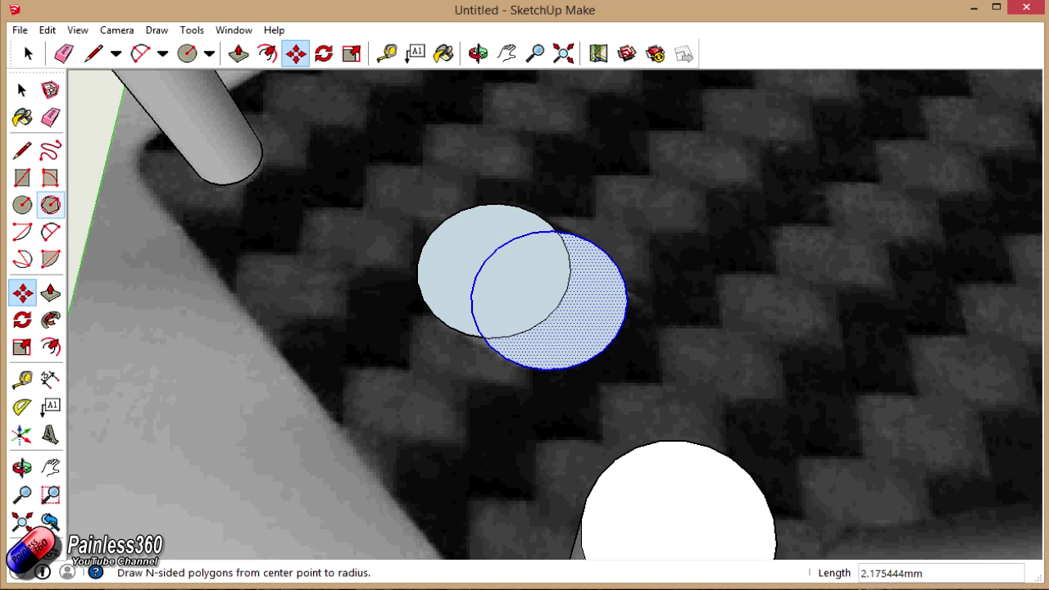
Join the two circles with tangent lines along both sides of the slot.
left_click(22, 150)
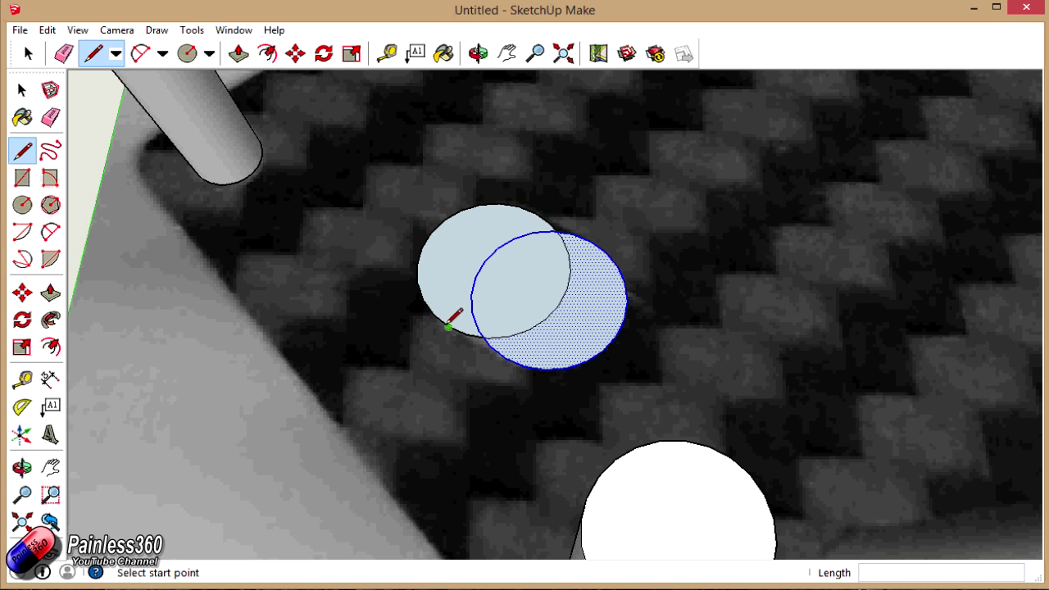
left_click(448, 327)
left_click(503, 355)
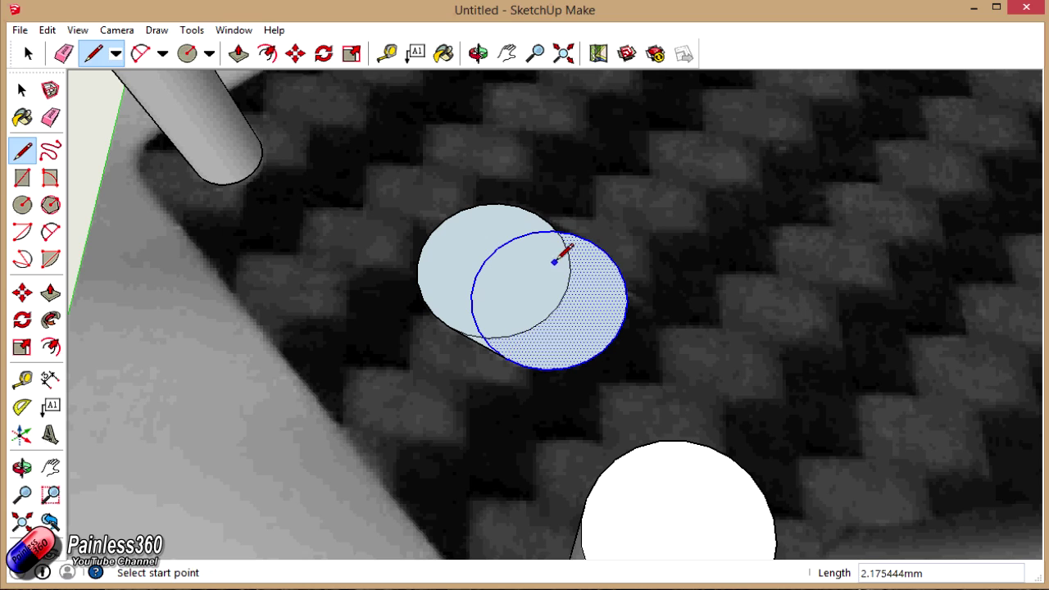
left_click(543, 210)
left_click(589, 236)
Erase the inner arcs to form one slot face and extrude it about 11.19mm tall.
key("e")
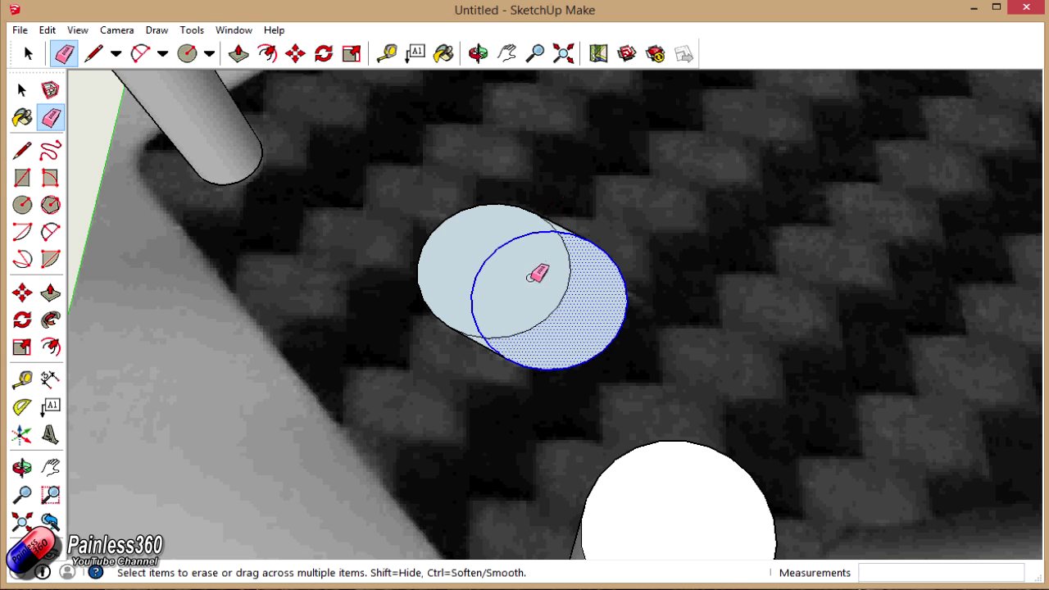
left_click(492, 260)
left_click(506, 334)
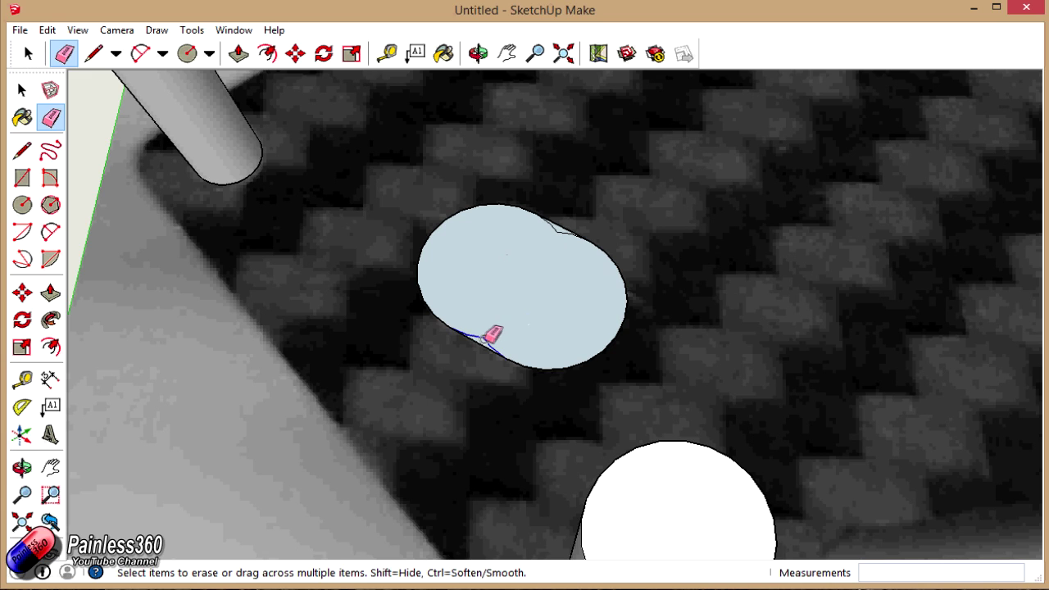
scroll(566, 239, "down", 5)
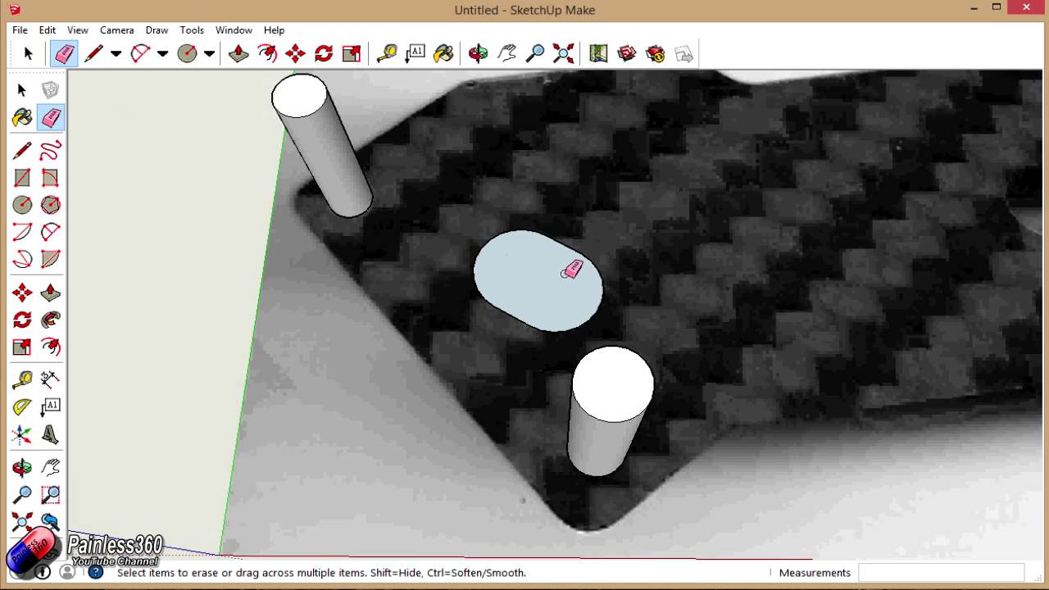
key("p")
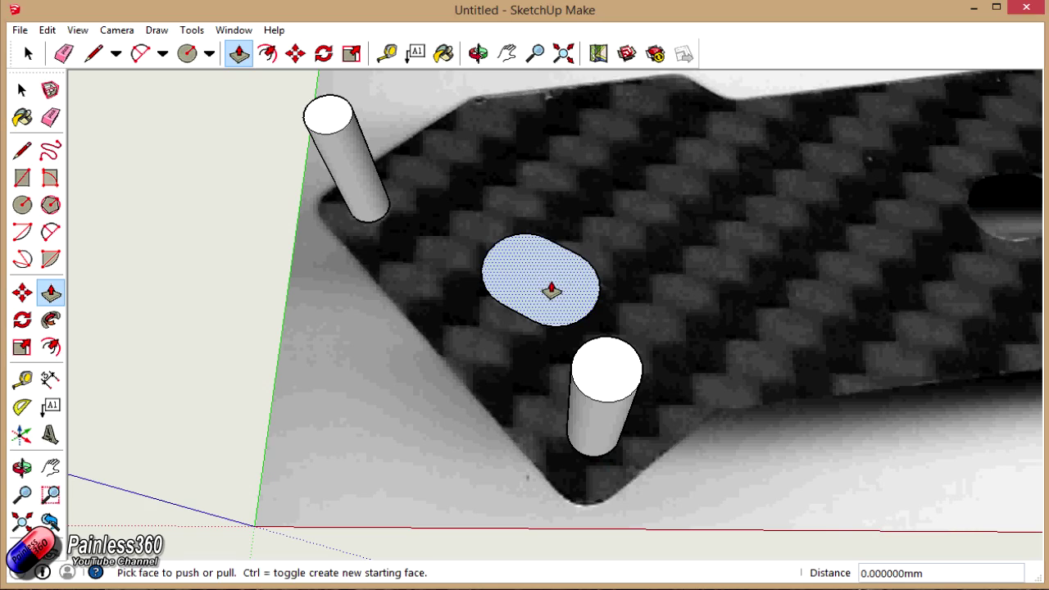
left_click_drag(550, 291, 560, 213)
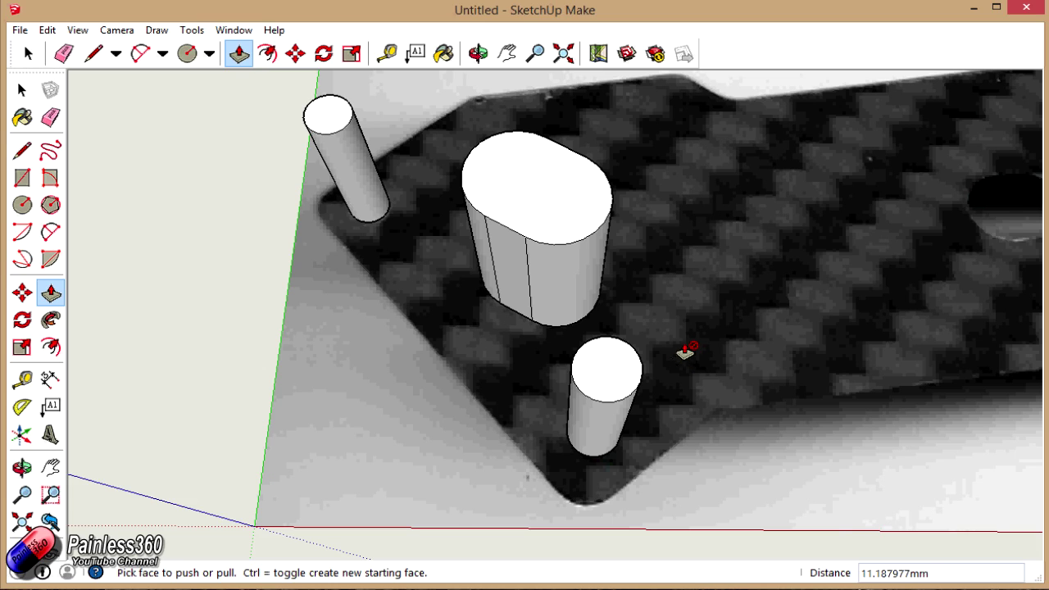
Outline both ends of the first oval hole with a circle and a Ctrl-Move copy.
key("h")
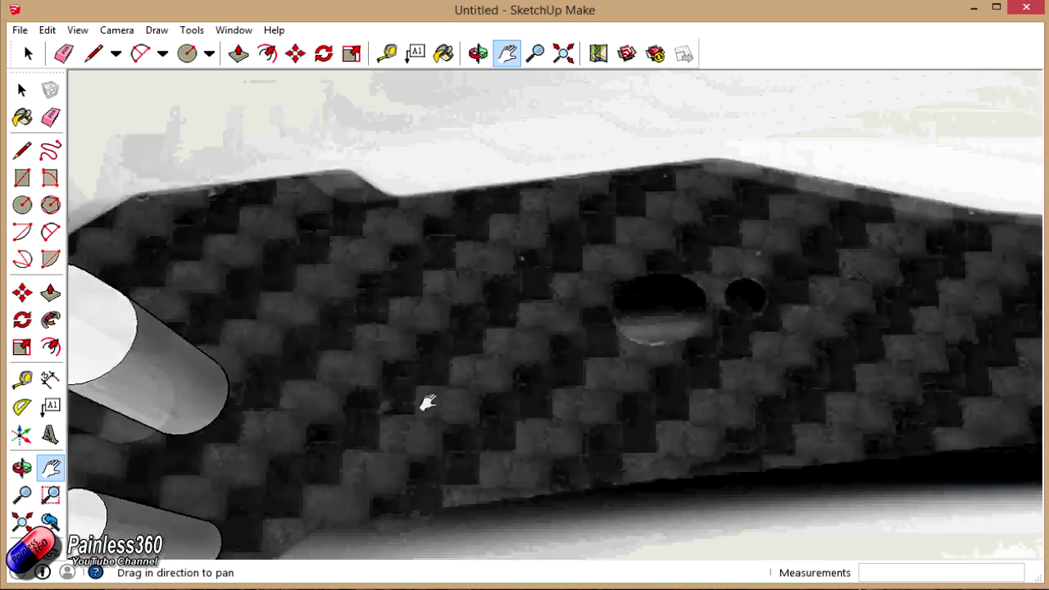
left_click_drag(429, 402, 232, 407)
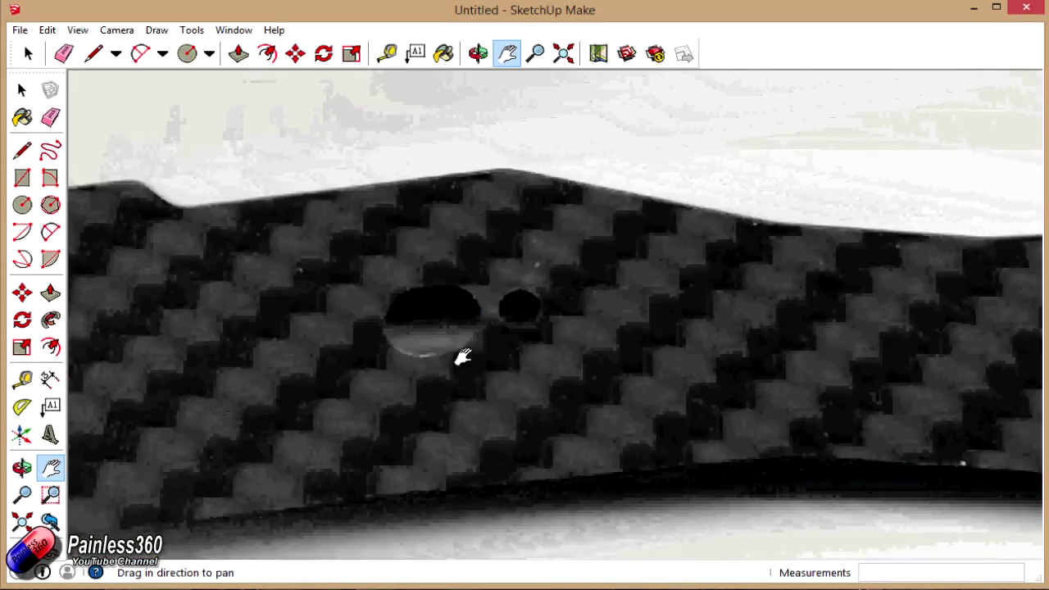
left_click_drag(462, 356, 527, 360)
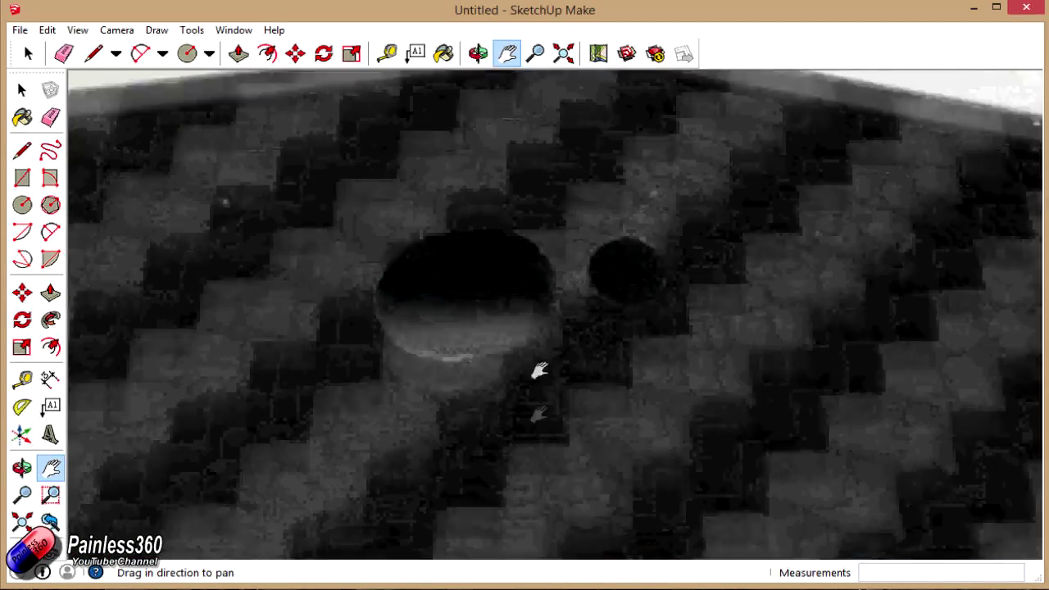
left_click_drag(538, 370, 546, 403)
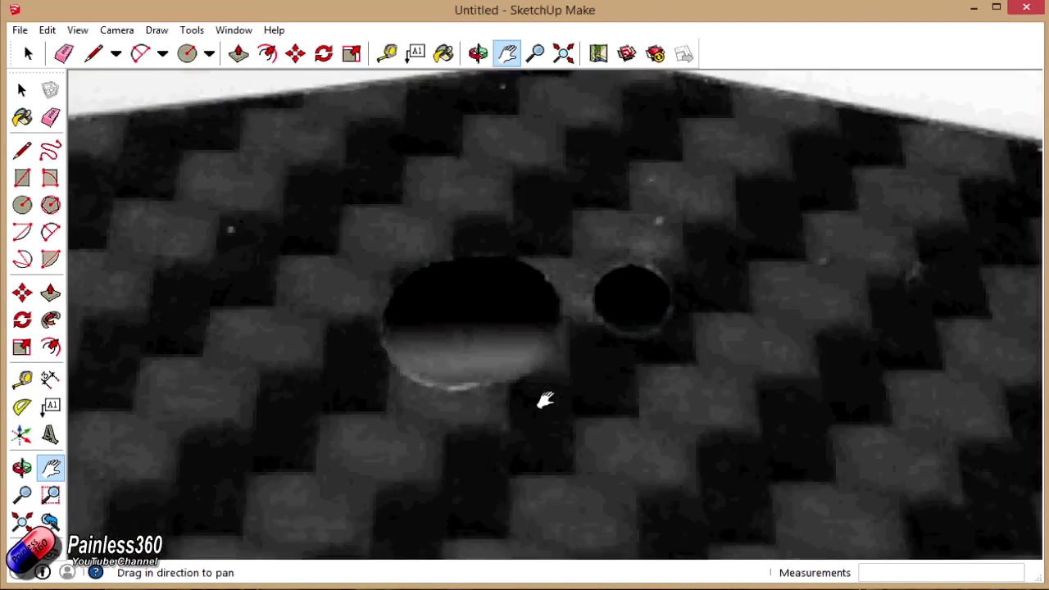
left_click(22, 205)
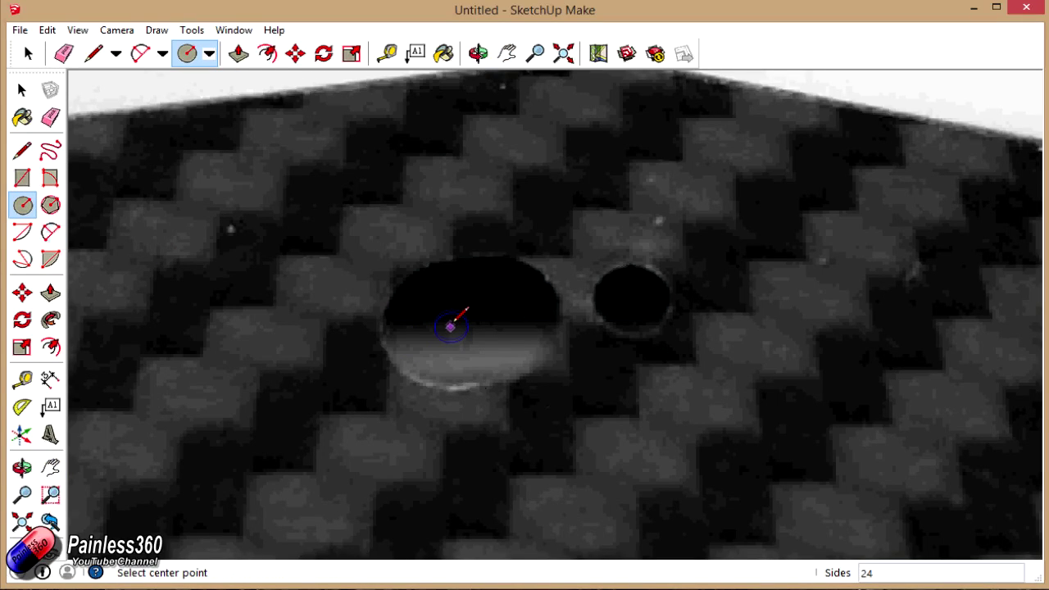
left_click(447, 325)
left_click(493, 332)
key("space")
left_click(471, 354)
key("m")
key("ctrl")
left_click(445, 322)
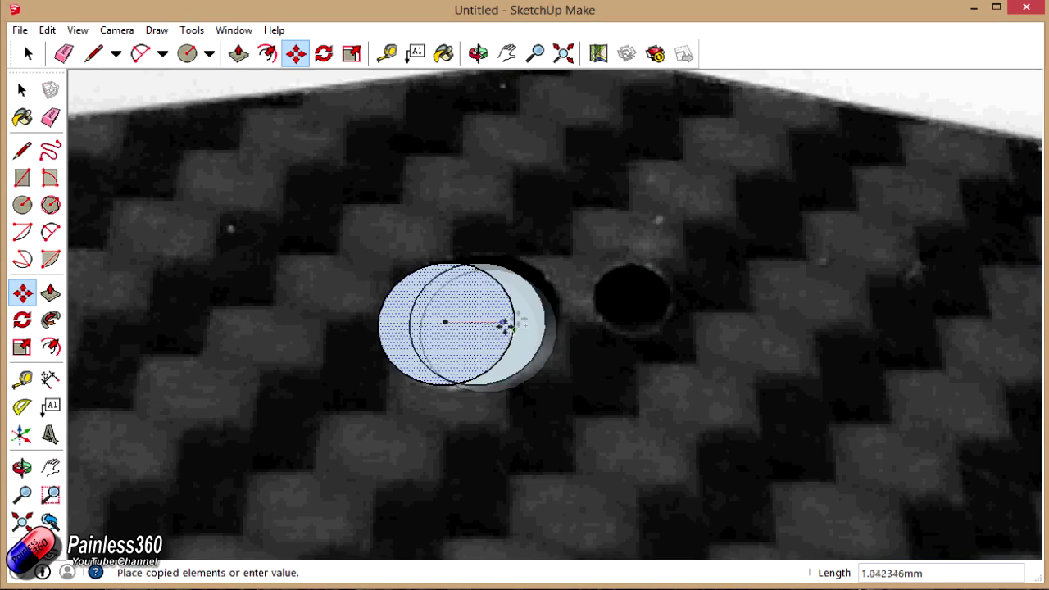
left_click(518, 312)
Join the circles with a tangent line, erase the inner arcs, and extrude the slot.
key("l")
left_click(454, 385)
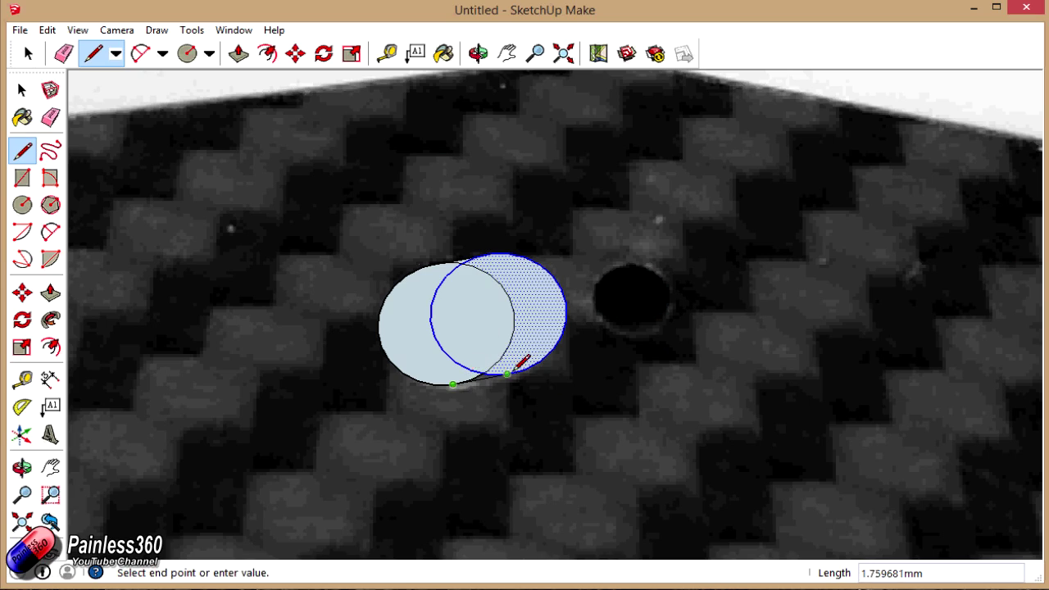
left_click(509, 373)
key("e")
mouse_move(434, 298)
left_mouse_down()
mouse_move(473, 262)
mouse_move(457, 158)
left_mouse_up()
scroll(497, 386, "up", 4)
scroll(459, 251, "down", 5)
key("p")
middle_click_drag(558, 262, 511, 352, "shift")
Extrude a cylinder over the small round hole.
key("c")
scroll(503, 345, "up", 5)
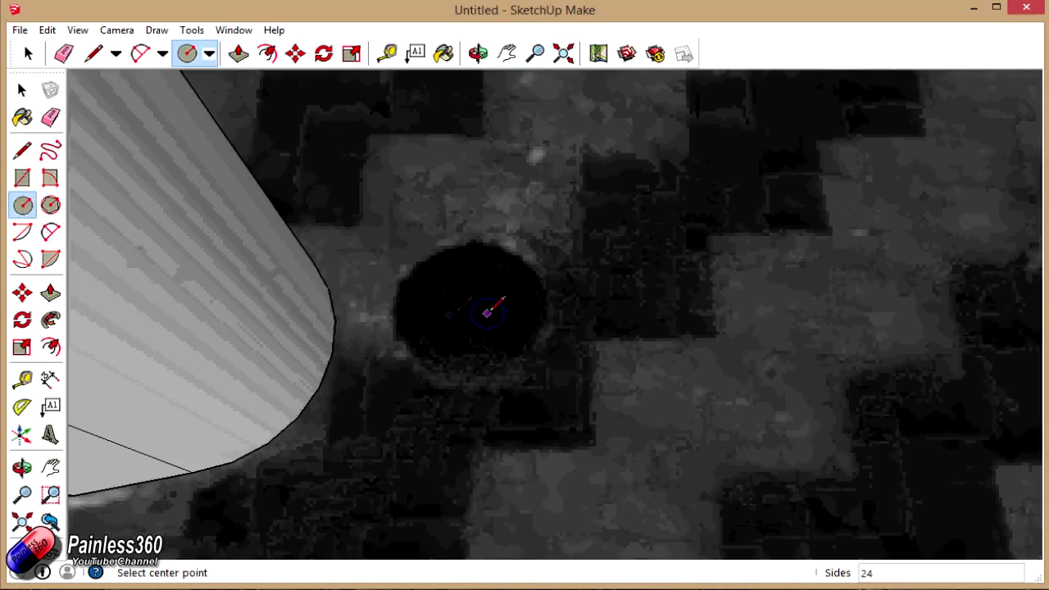
left_click(488, 312)
left_click(520, 352)
scroll(504, 340, "down", 5)
key("p")
left_click_drag(504, 340, 500, 211)
Place circles at both ends of the capsule-shaped hole.
mouse_move(499, 211)
middle_mouse_down("shift")
mouse_move(250, 329)
mouse_move(292, 370)
middle_mouse_up("shift")
key("c")
left_click(390, 331)
left_click(428, 368)
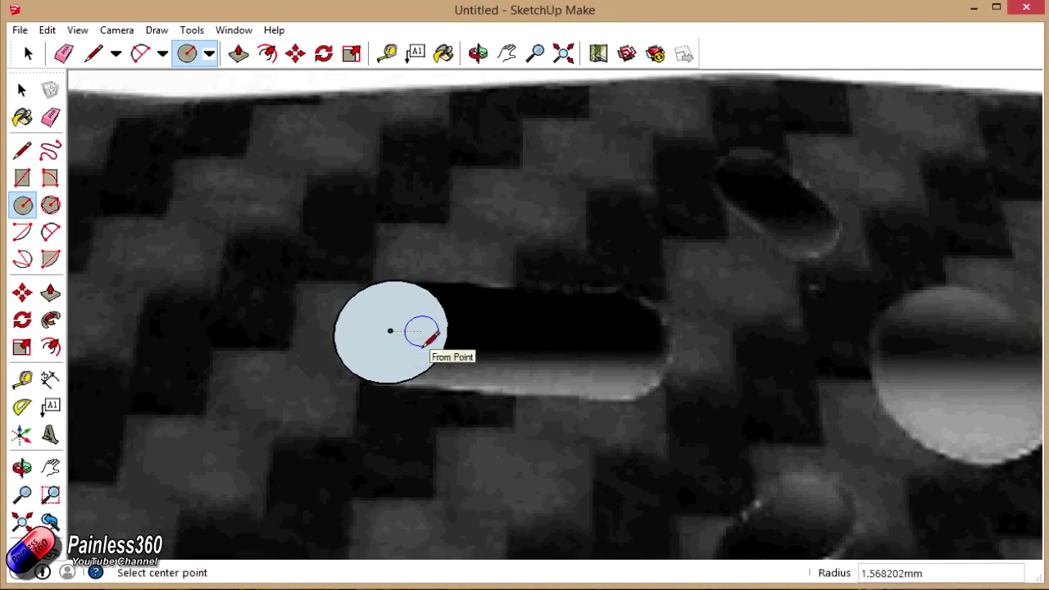
key("space")
left_click(407, 333)
key("m")
key("ctrl")
left_click(424, 341)
left_click(652, 345)
Connect the capsule circles with upper and lower edges, erase the inner arcs, and raise it.
left_click(29, 156)
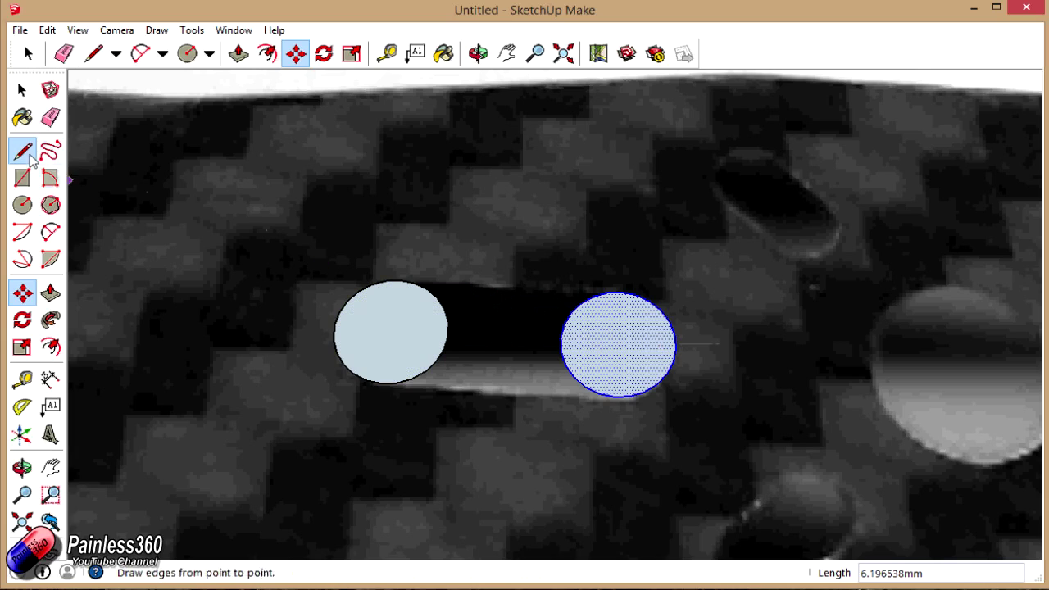
left_click(381, 383)
left_click(613, 396)
left_click(400, 283)
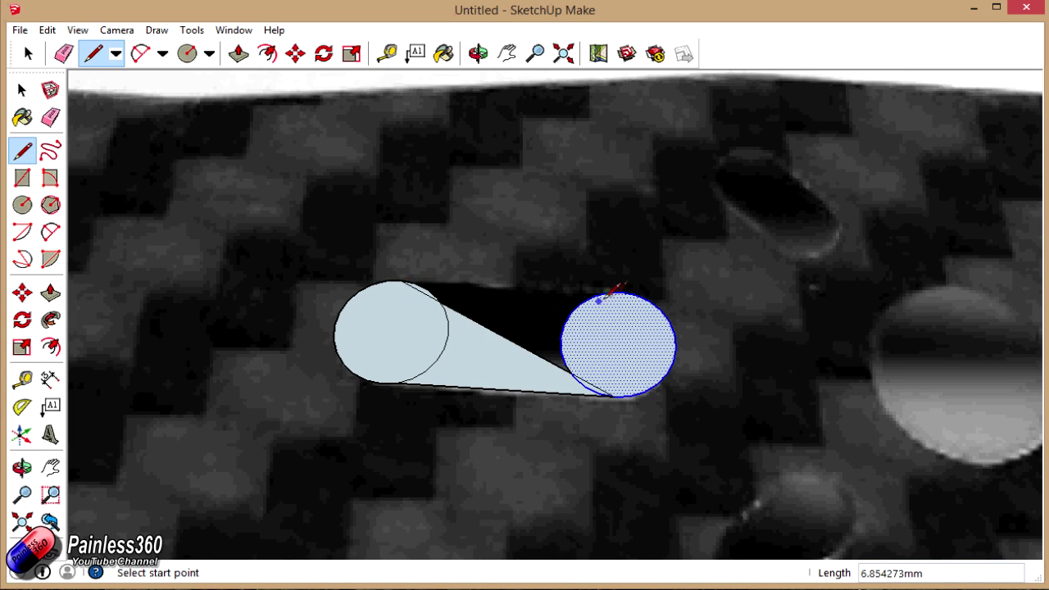
left_click(400, 281)
key("e")
mouse_move(569, 312)
left_mouse_down()
mouse_move(542, 347)
mouse_move(590, 370)
left_mouse_up()
left_click(440, 342)
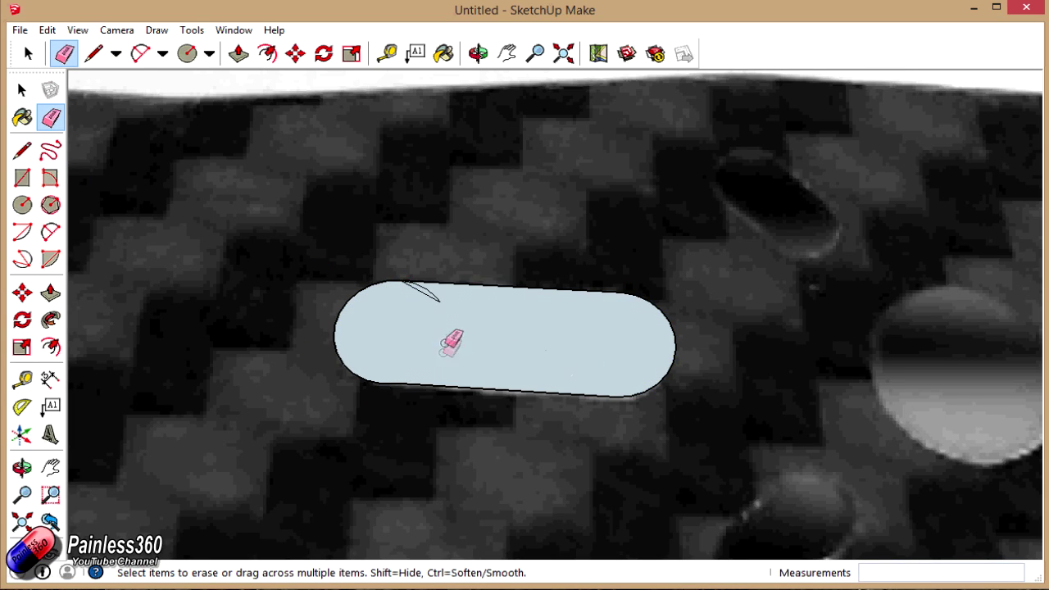
left_click(419, 294)
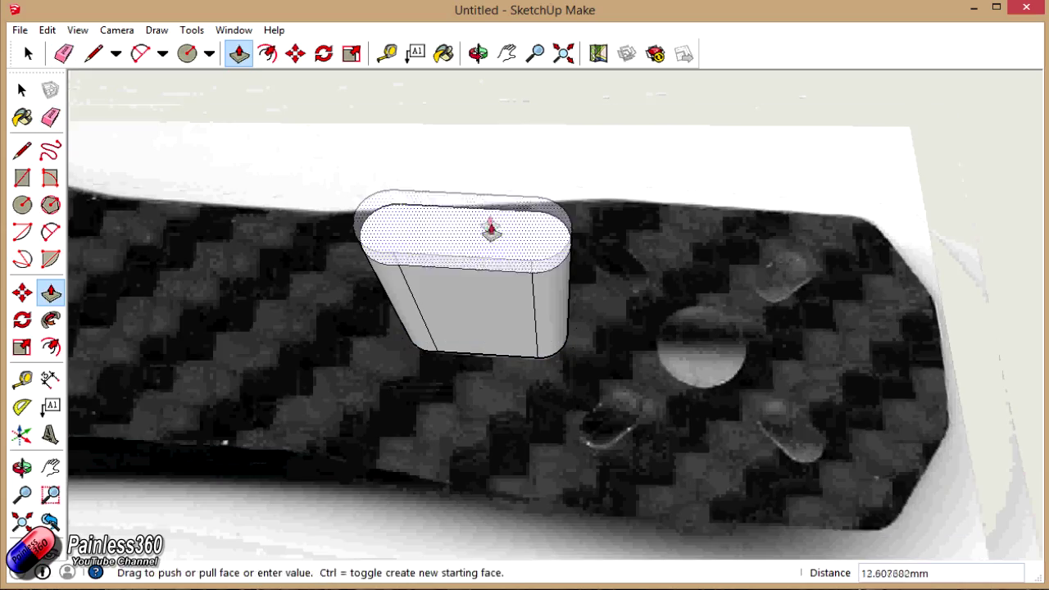
left_click(492, 230)
Extrude a tall cylinder over the large round hole.
key("m")
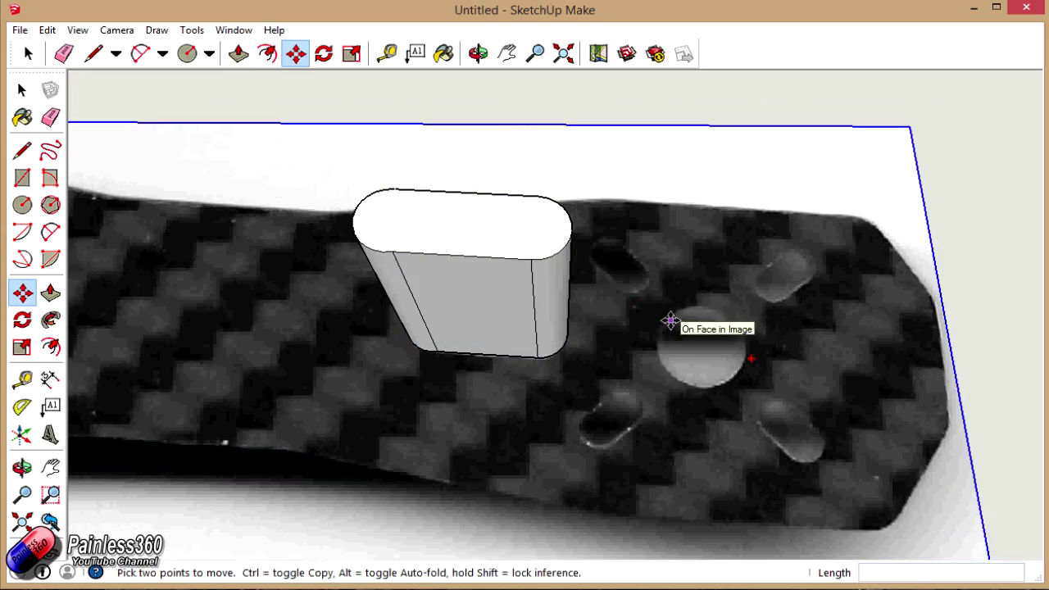
scroll(672, 323, "up", 3)
key("h")
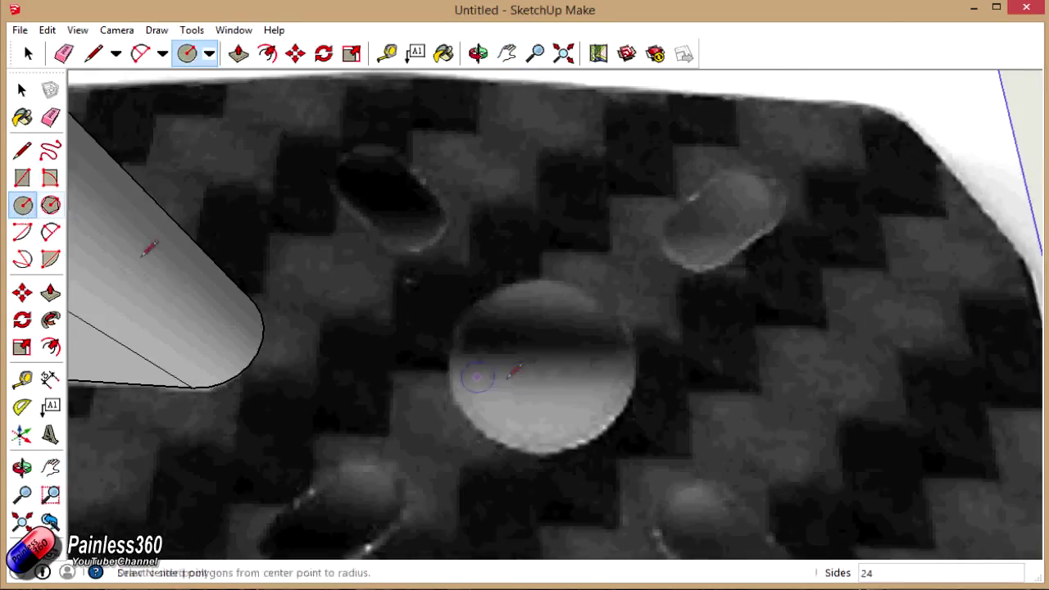
left_click(541, 361)
left_click(603, 404)
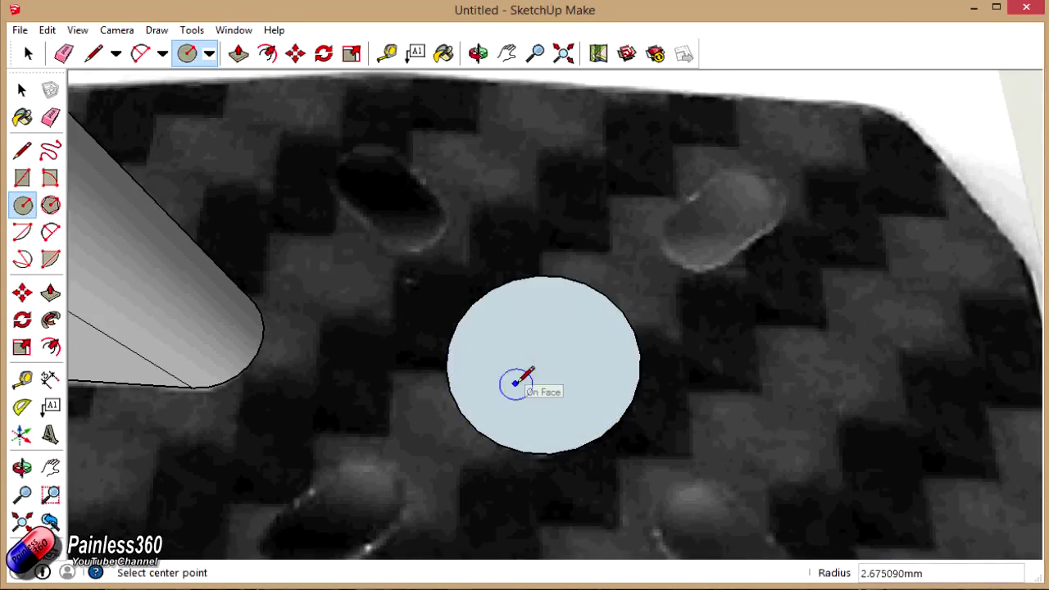
key("p")
mouse_move(517, 382)
left_mouse_down()
mouse_move(426, 444)
mouse_move(616, 306)
left_mouse_up()
Outline both ends of the angled slot with a circle and its copy.
key("h")
scroll(491, 344, "up", 3)
key("c")
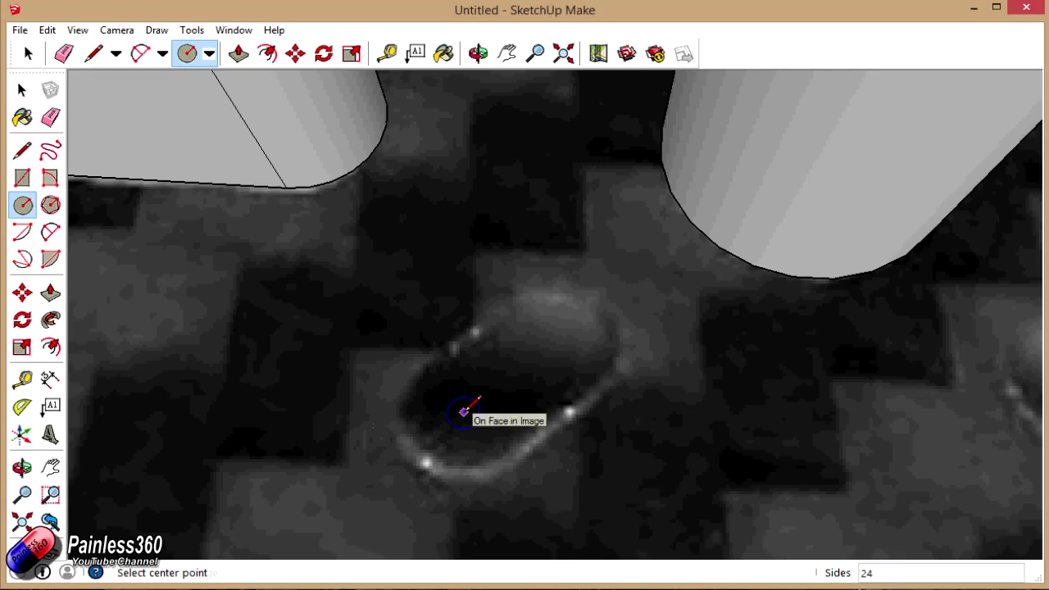
left_click(464, 414)
left_click(529, 415)
key("space")
left_click(485, 426)
key("m")
key("ctrl")
left_click(464, 413)
left_click(586, 343)
Draw two tangent edges, erase the inner arcs, and extrude the angled slot.
key("l")
left_click(438, 357)
left_click(500, 310)
left_click(504, 451)
left_click(573, 405)
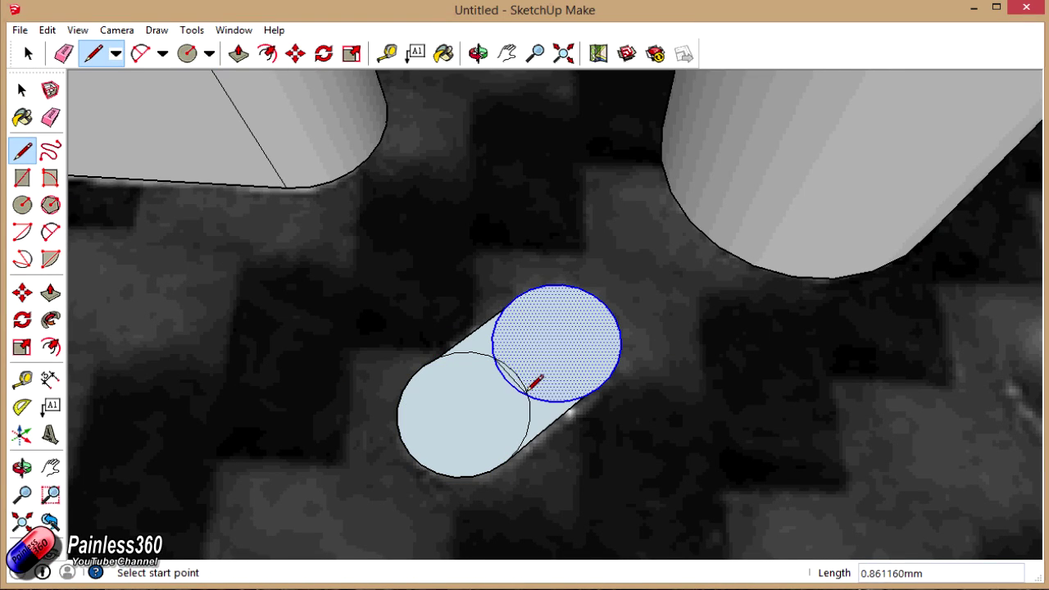
key("e")
left_click_drag(505, 363, 534, 391)
middle_click_drag(534, 391, 544, 375)
scroll(525, 378, "up", 5)
key("p")
left_click(502, 385)
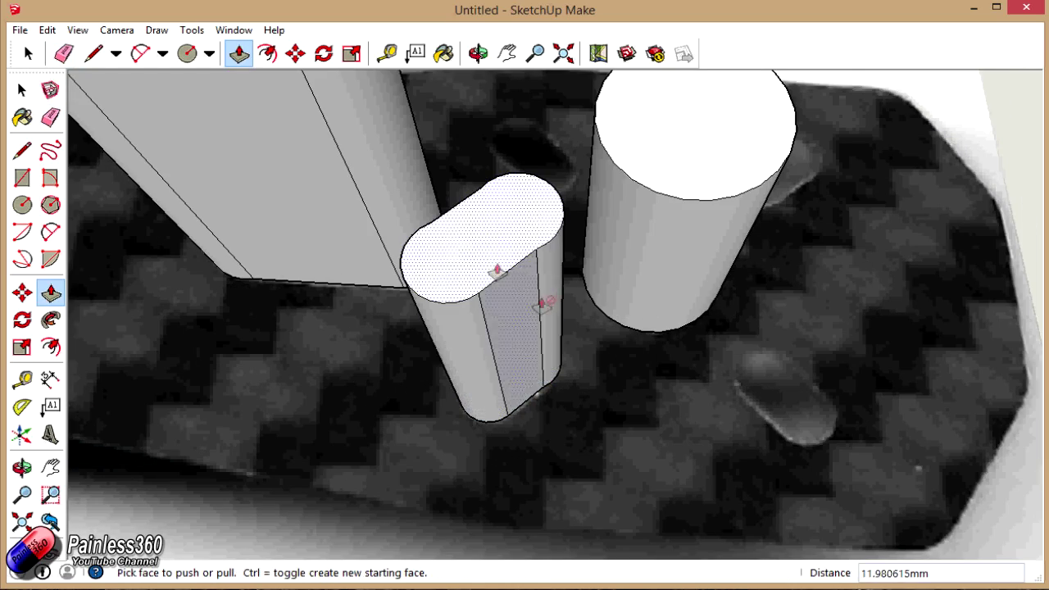
left_click(542, 304)
Outline both ends of the next short slot with a circle and its copy.
scroll(461, 370, "down", 3)
middle_click_drag(461, 369, 412, 355, "shift")
scroll(412, 356, "up", 5)
key("c")
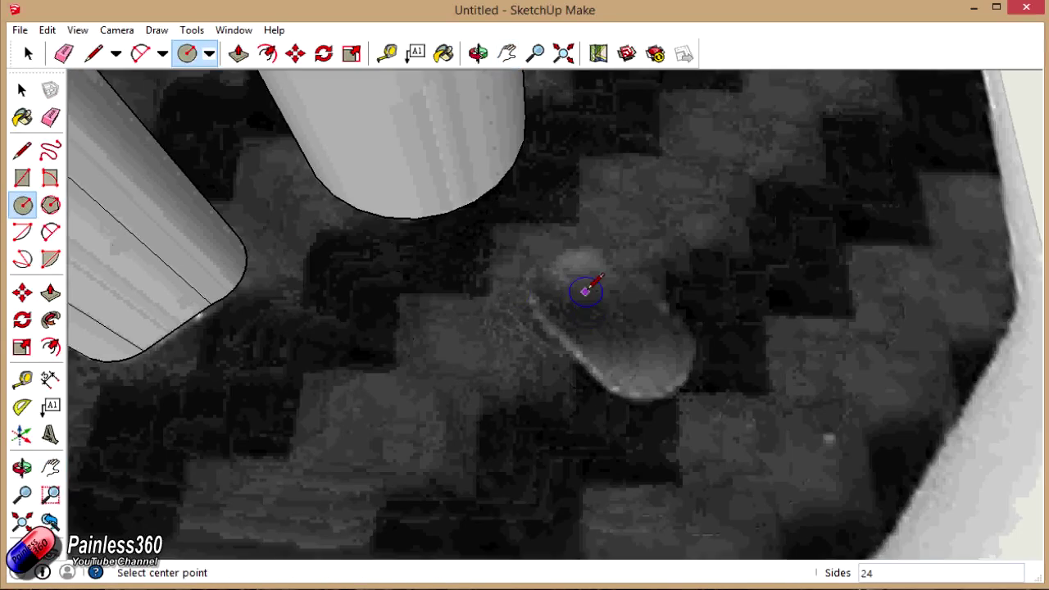
left_click(585, 292)
left_click(630, 320)
key("space")
left_click(614, 332)
key("m")
key("ctrl")
left_click(614, 332)
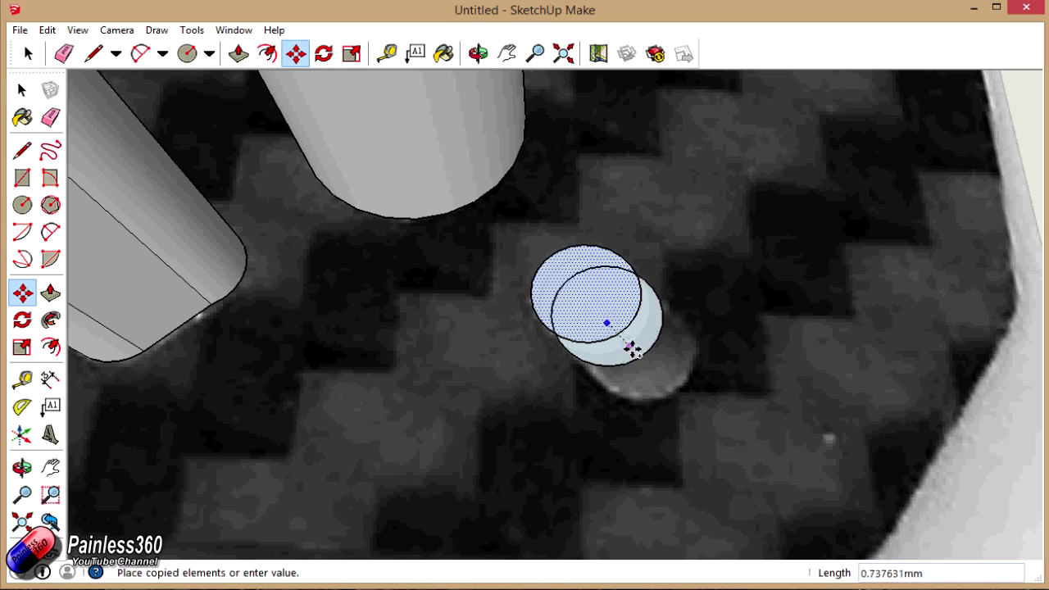
left_click(668, 386)
Complete the tangent edges, erase the inner arcs, and extrude the slot.
left_click(22, 149)
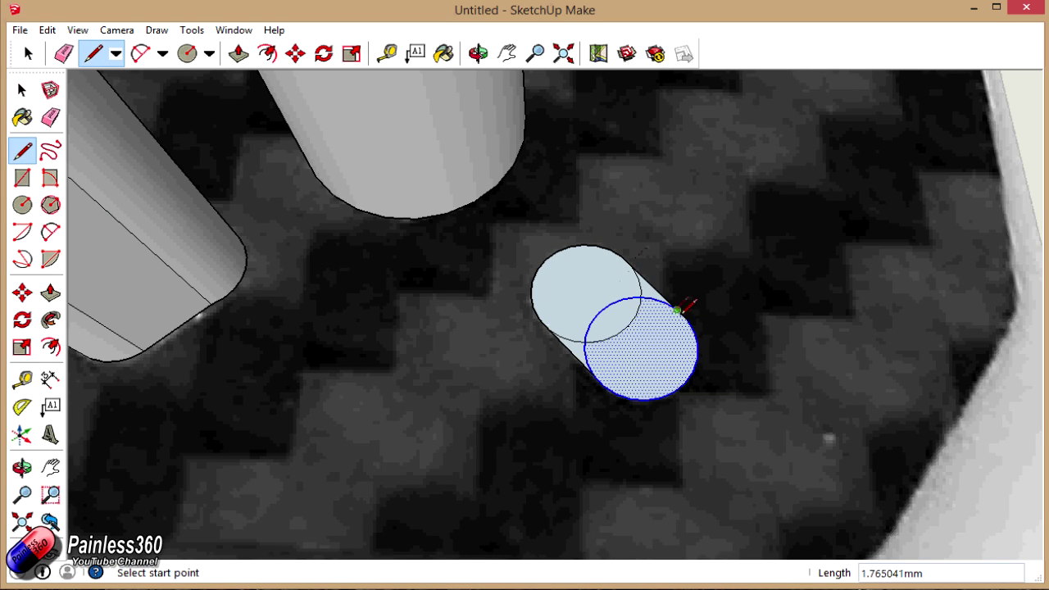
key("e")
left_click(644, 305)
left_click(651, 293)
scroll(668, 302, "up", 3)
middle_click_drag(668, 303, 649, 330)
scroll(649, 330, "down", 5)
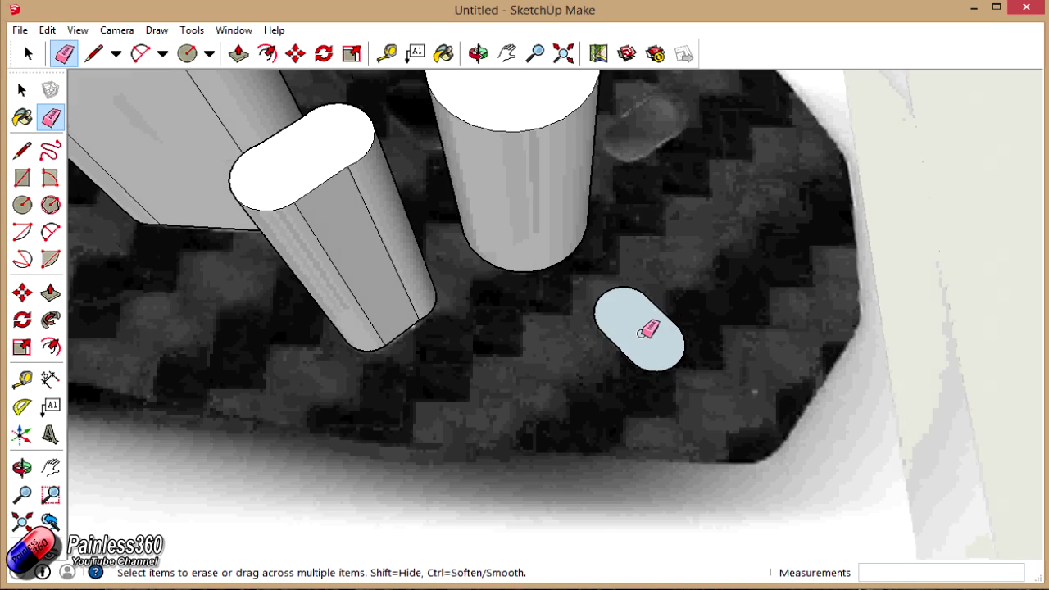
key("p")
left_click(648, 331)
left_click(581, 241)
From a top-down view, place circles at both ends of the last short slot.
key("o")
left_click_drag(581, 241, 702, 448)
scroll(705, 336, "up", 5)
scroll(706, 335, "down", 3)
key("c")
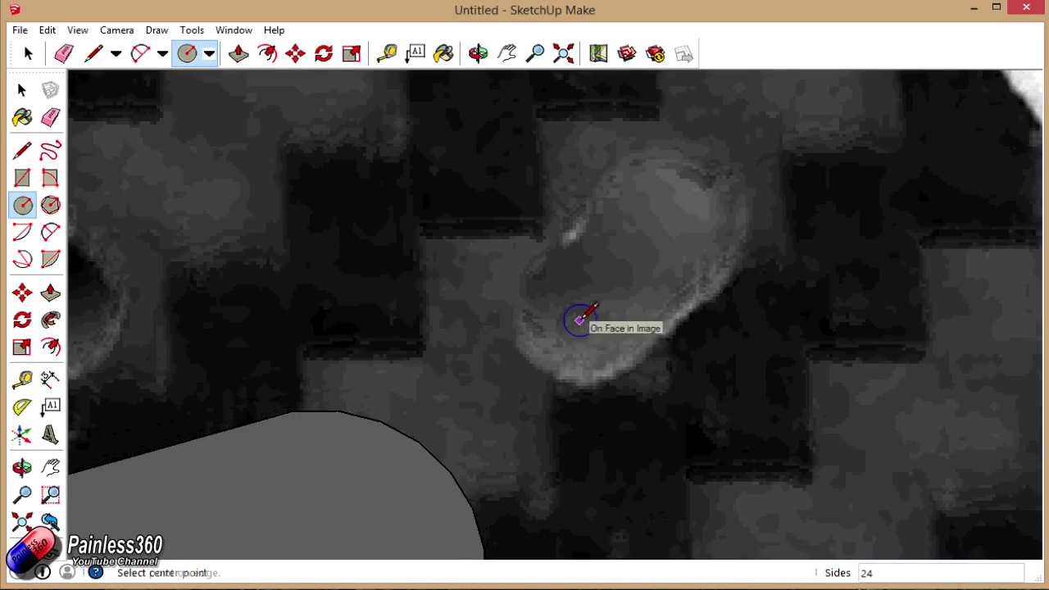
left_click(580, 319)
left_click(631, 352)
key("m")
key("ctrl")
left_click(580, 320)
left_click(671, 233)
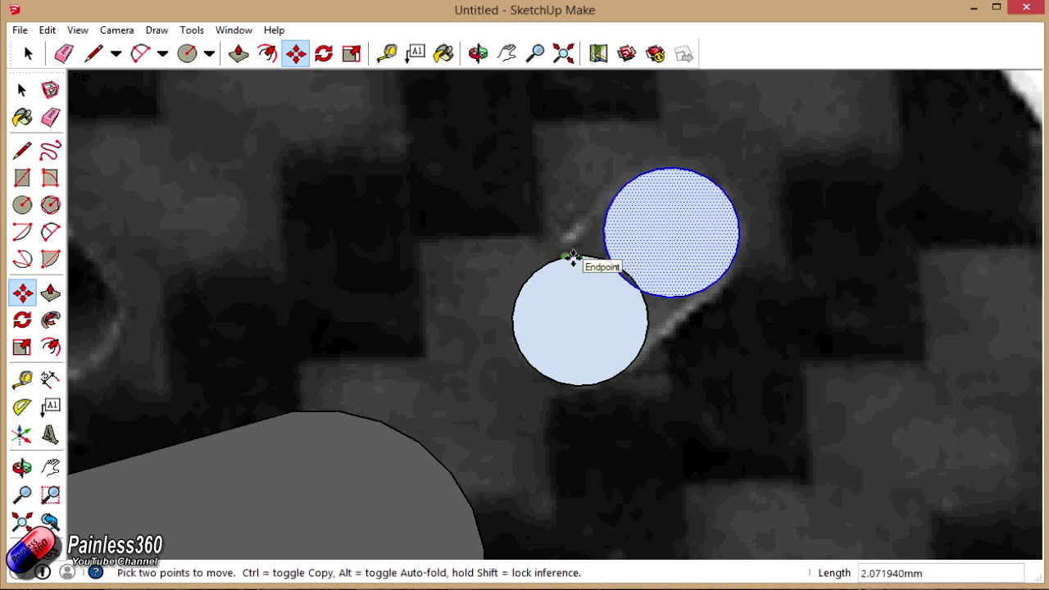
Join the last slot's circles with two tangent edges, erase inner arcs, and extrude it.
key("l")
left_click(534, 273)
left_click(625, 186)
left_click(627, 370)
left_click(718, 280)
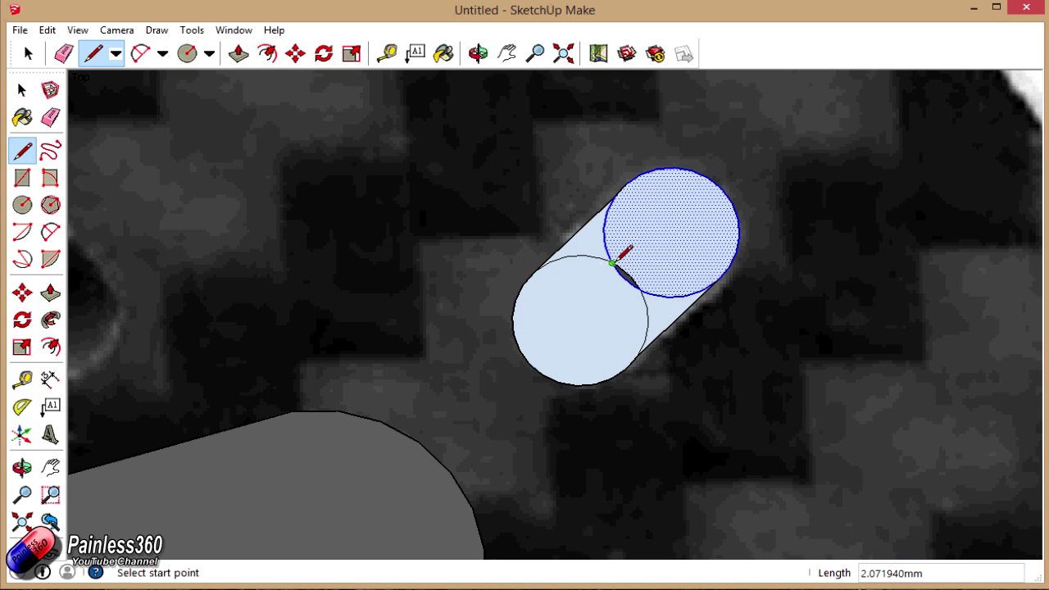
key("e")
mouse_move(628, 257)
left_mouse_down()
mouse_move(649, 308)
mouse_move(644, 344)
mouse_move(674, 297)
mouse_move(700, 286)
mouse_move(605, 223)
mouse_move(589, 254)
mouse_move(560, 264)
left_mouse_up()
scroll(618, 218, "up", 3)
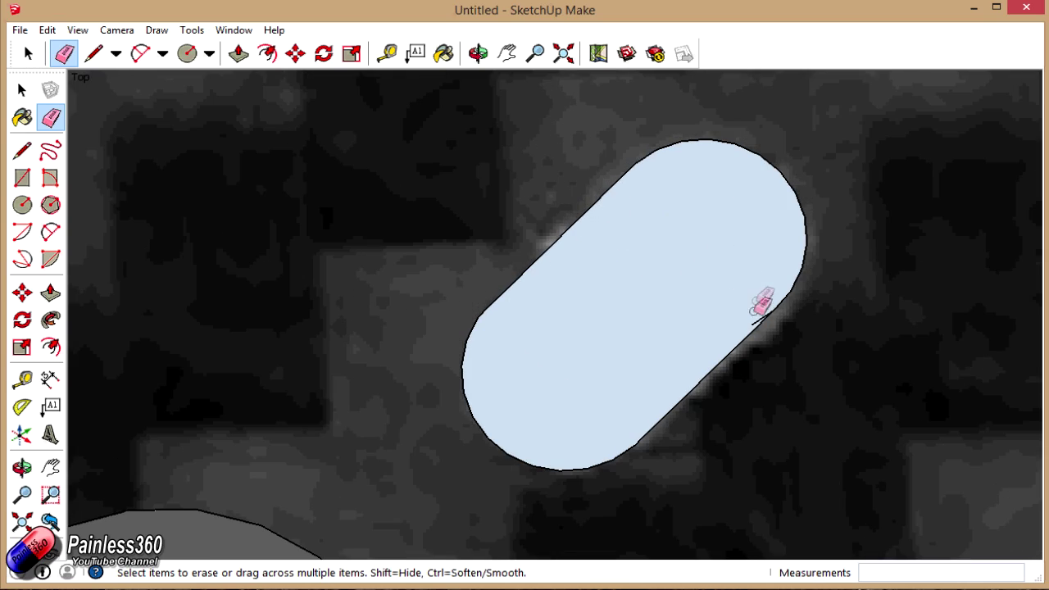
scroll(730, 300, "down", 5)
key("p")
left_click(691, 292)
left_click(747, 415)
Outline the dark oval hole with a circle and a copy placed down-right.
key("h")
scroll(673, 332, "up", 5)
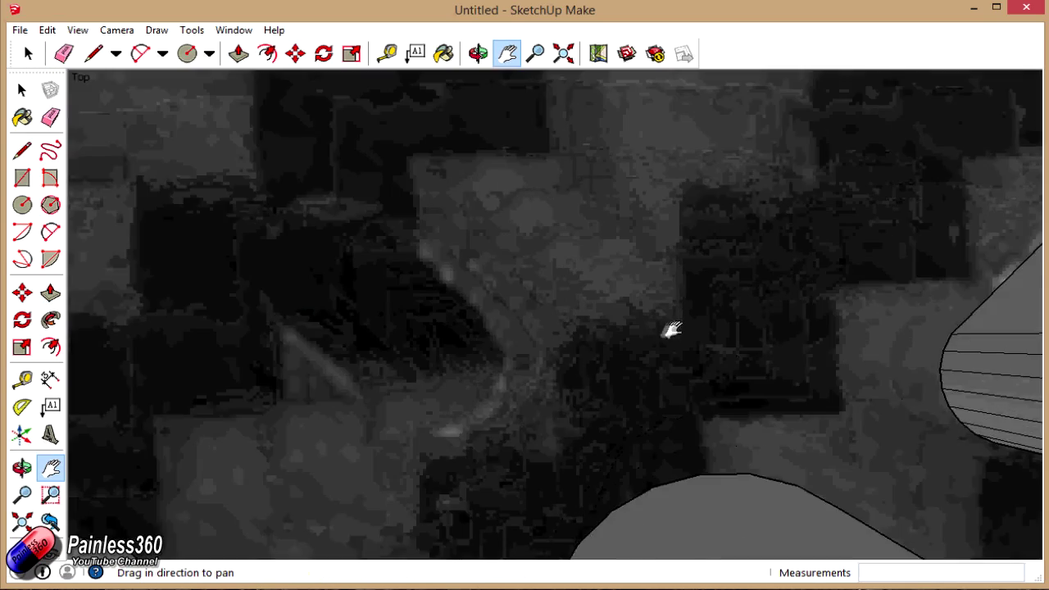
left_click(23, 205)
left_click(461, 271)
left_click(510, 330)
key("m")
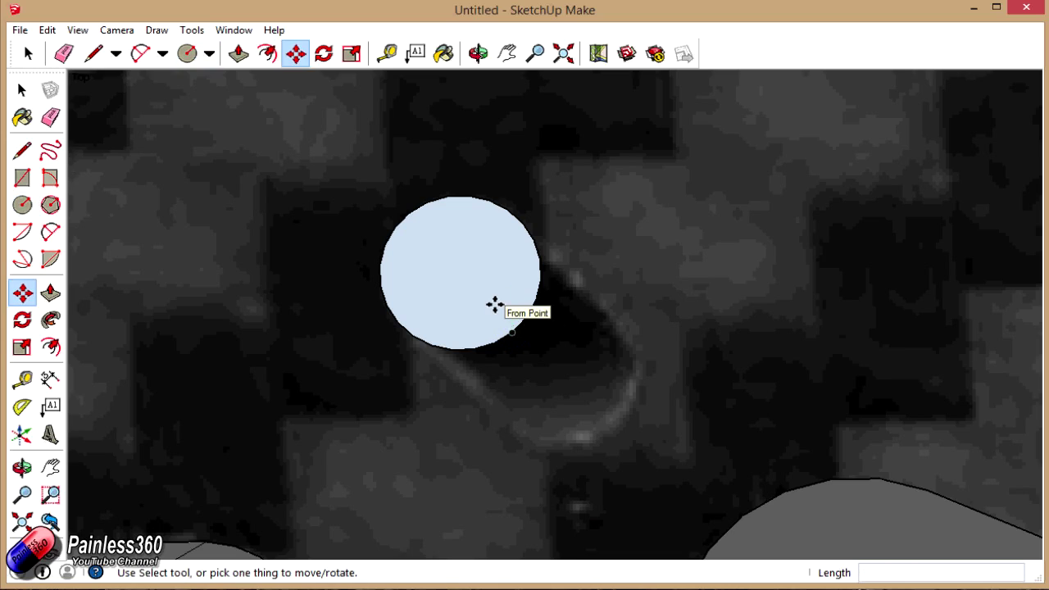
key("space")
left_click(497, 312)
key("m")
key("ctrl")
left_click(496, 312)
left_click(599, 408)
Draw a tangent edge between the oval's circles, then view the whole plate.
key("l")
left_click(412, 335)
left_click(492, 412)
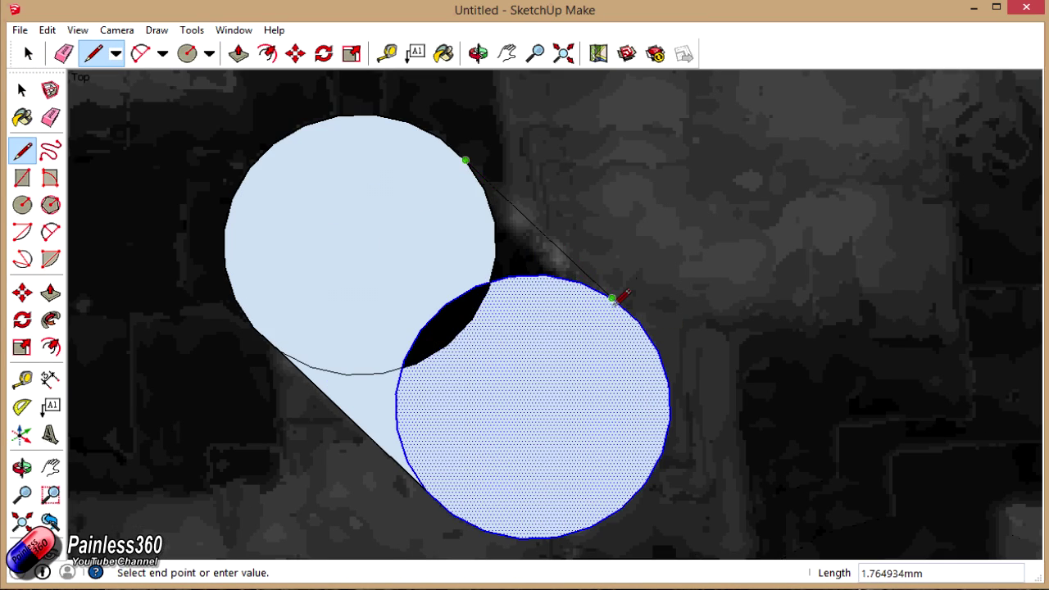
left_click(612, 297)
key("e")
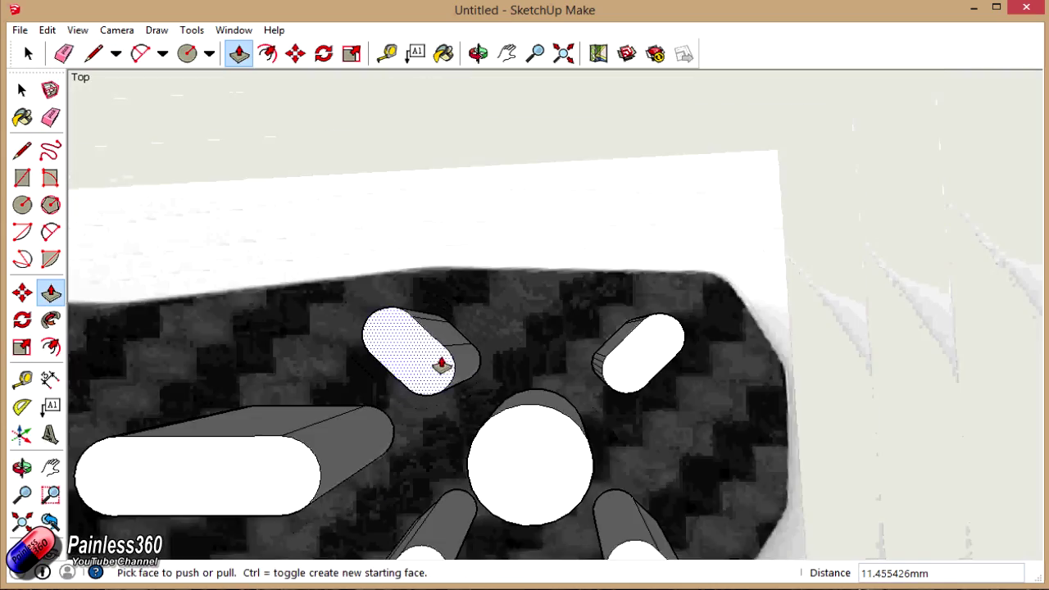
scroll(438, 368, "down", 3)
key("h")
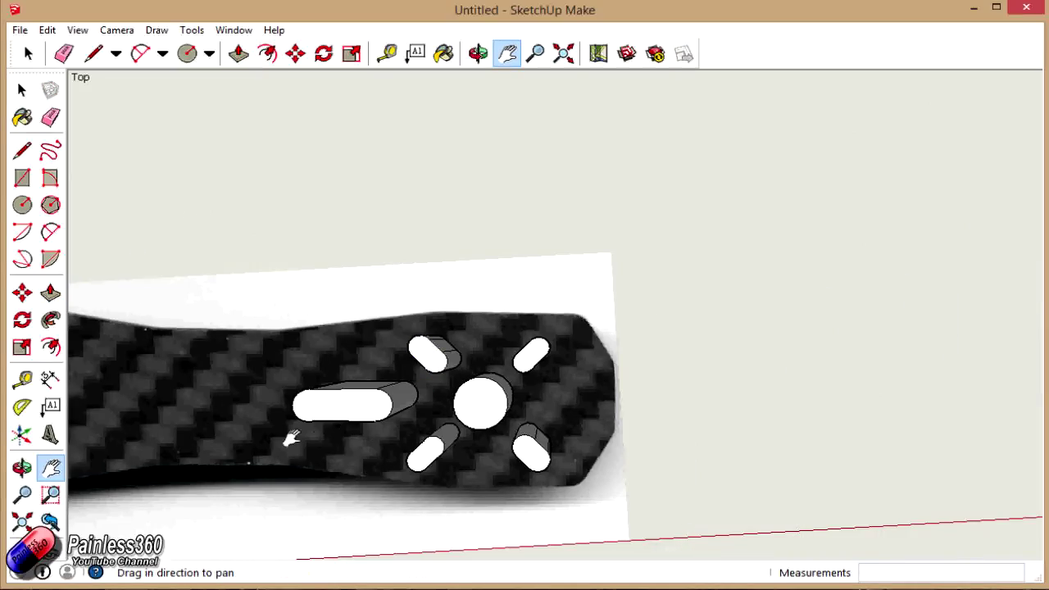
left_click_drag(291, 439, 645, 340)
scroll(645, 339, "down", 3)
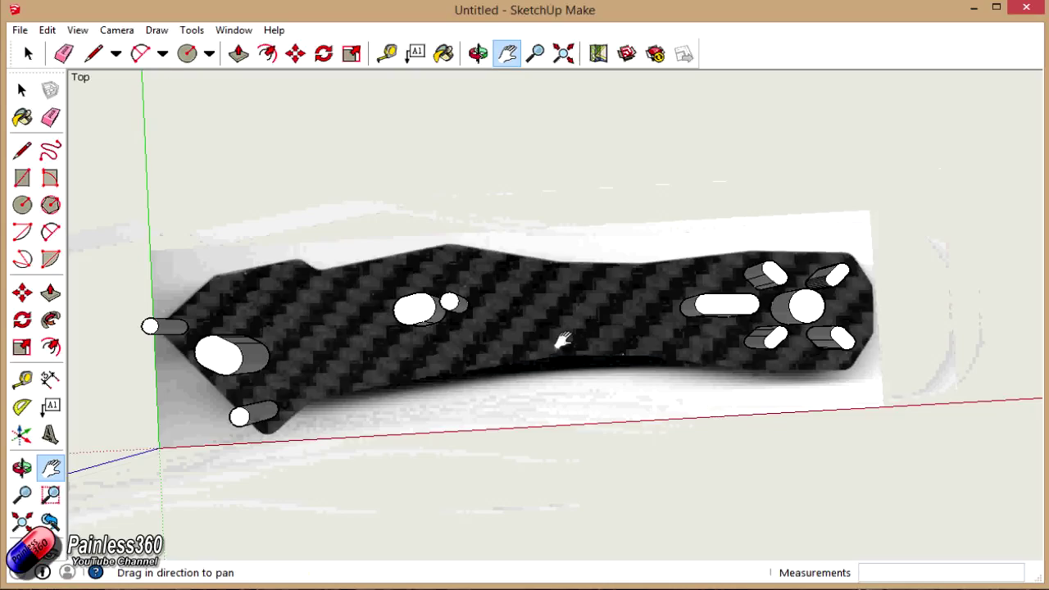
key("o")
left_click_drag(576, 363, 439, 297)
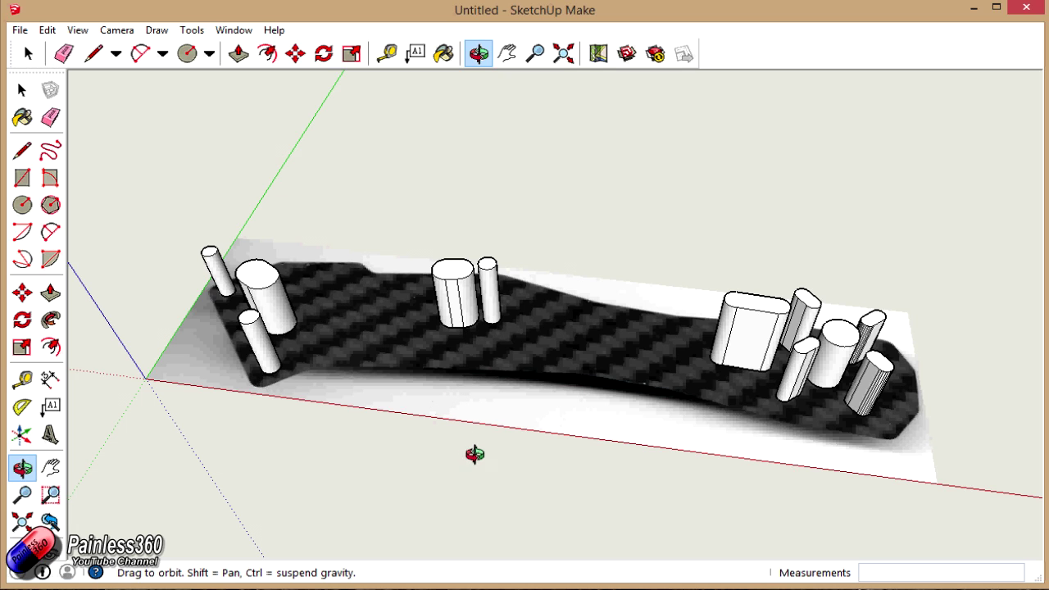
left_click_drag(481, 468, 574, 129)
scroll(523, 250, "up", 1)
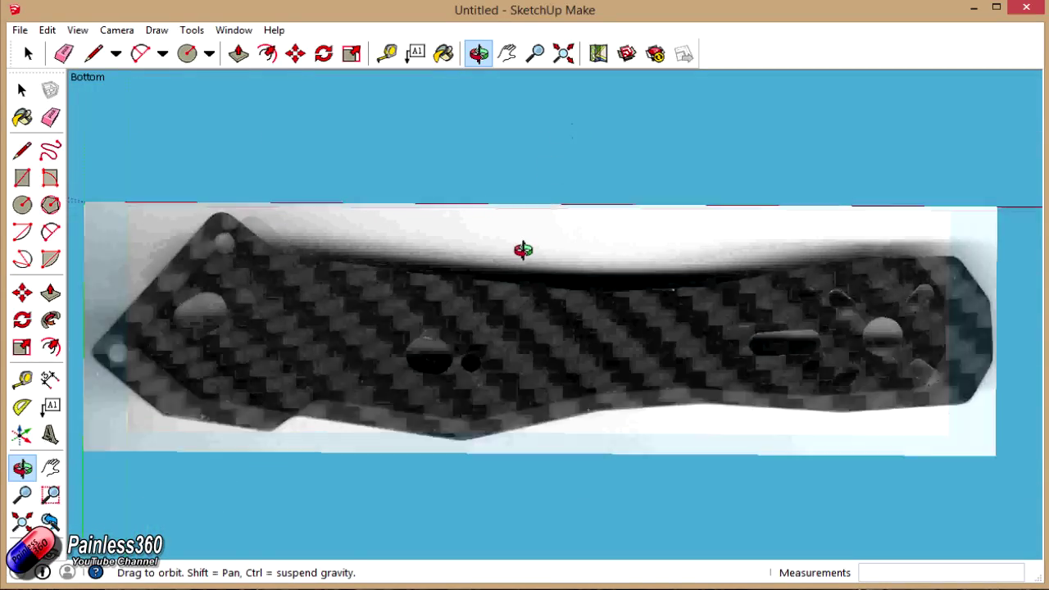
scroll(523, 250, "up", 2)
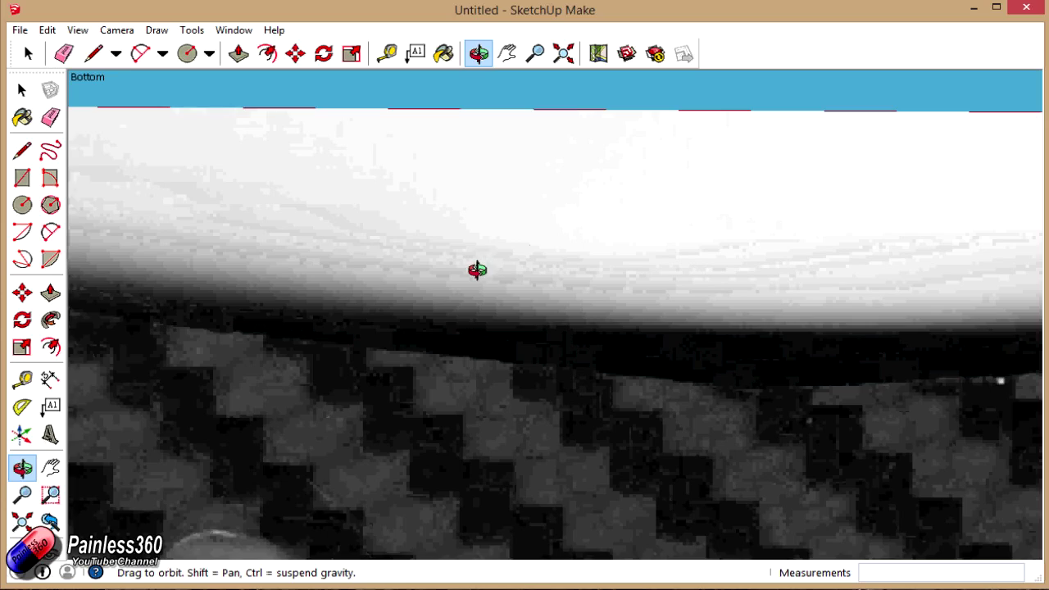
scroll(471, 273, "down", 3)
key("h")
scroll(574, 344, "up", 1)
left_click_drag(434, 347, 629, 333)
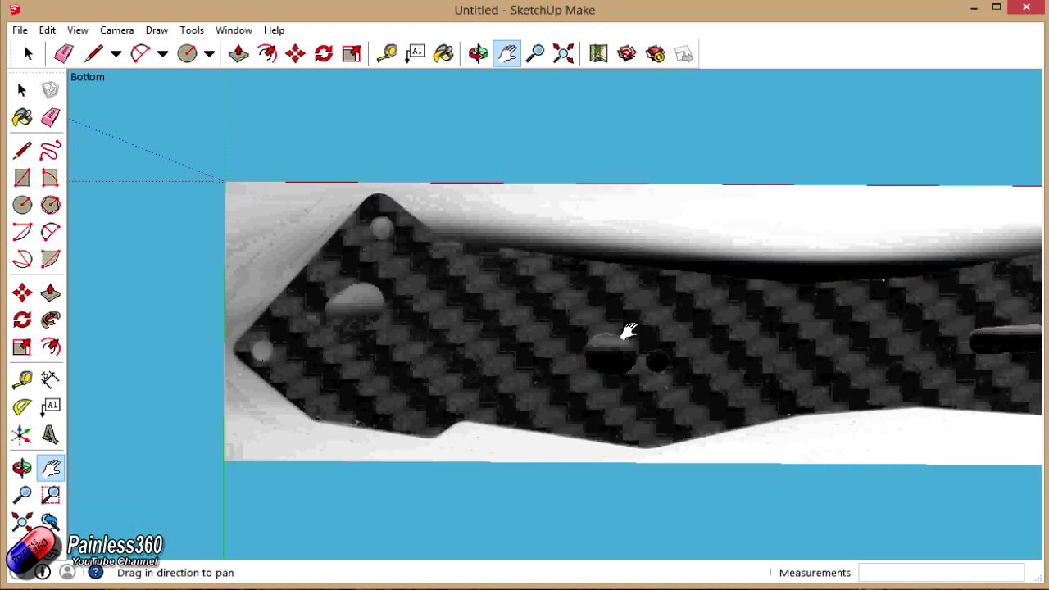
scroll(620, 333, "up", 1)
left_click_drag(520, 339, 595, 339)
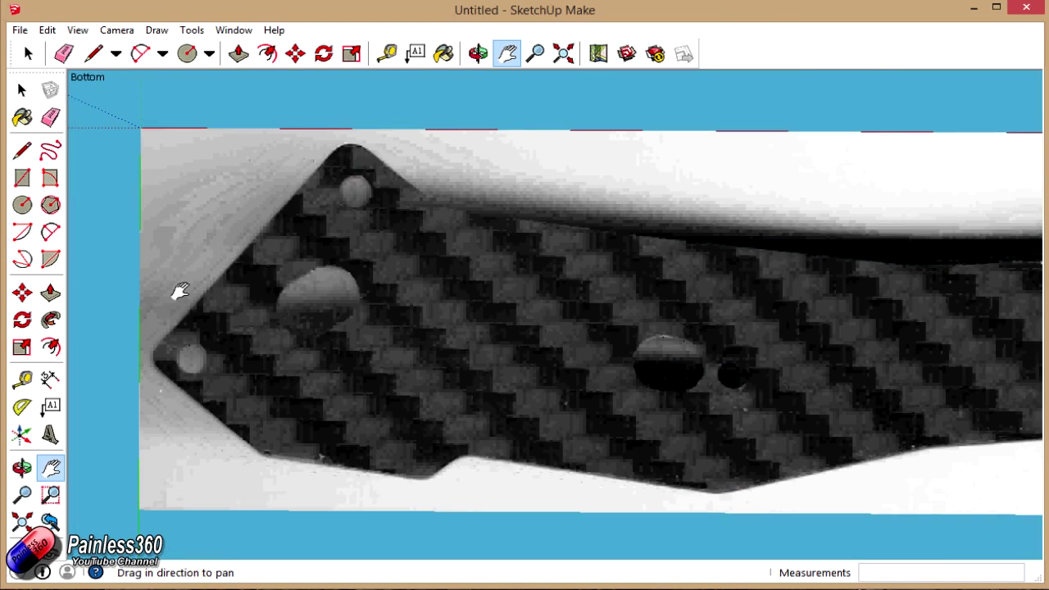
left_click(22, 152)
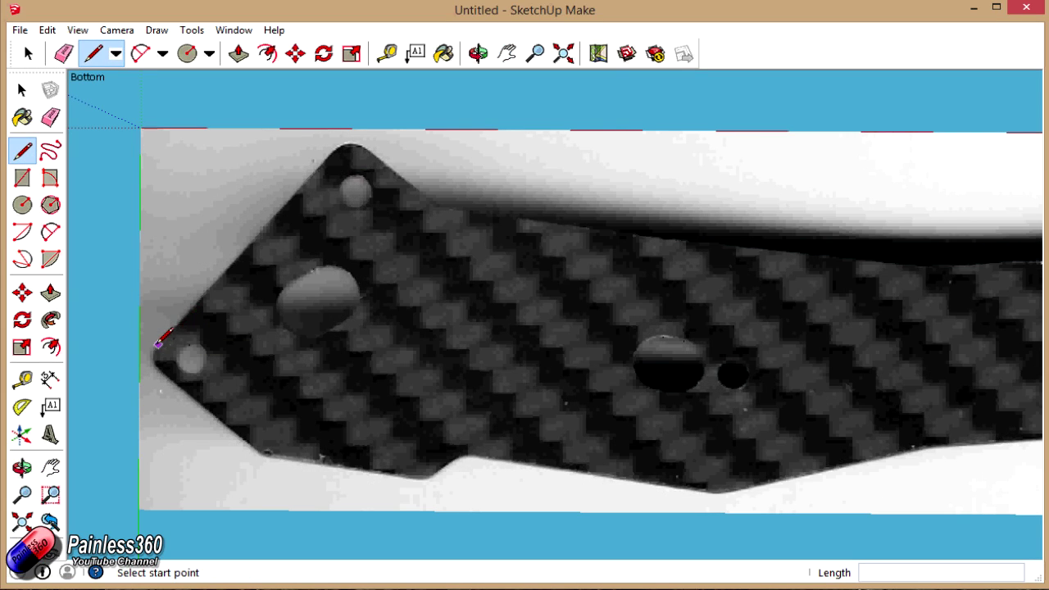
Start the outline line at the scanned plate's pointed left corner.
scroll(168, 343, "up", 3)
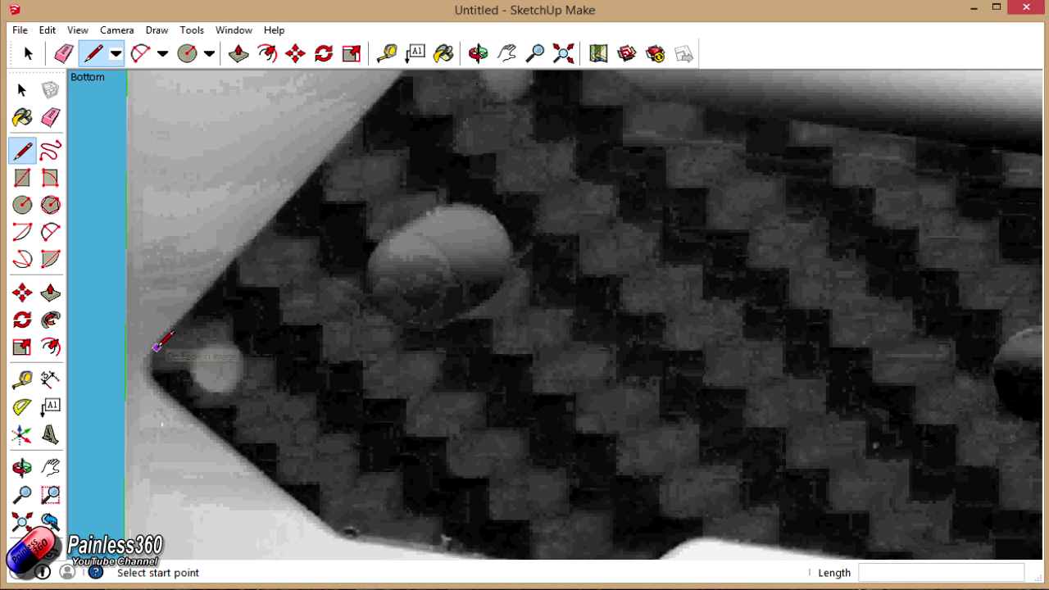
left_click(157, 348)
scroll(334, 163, "down", 2)
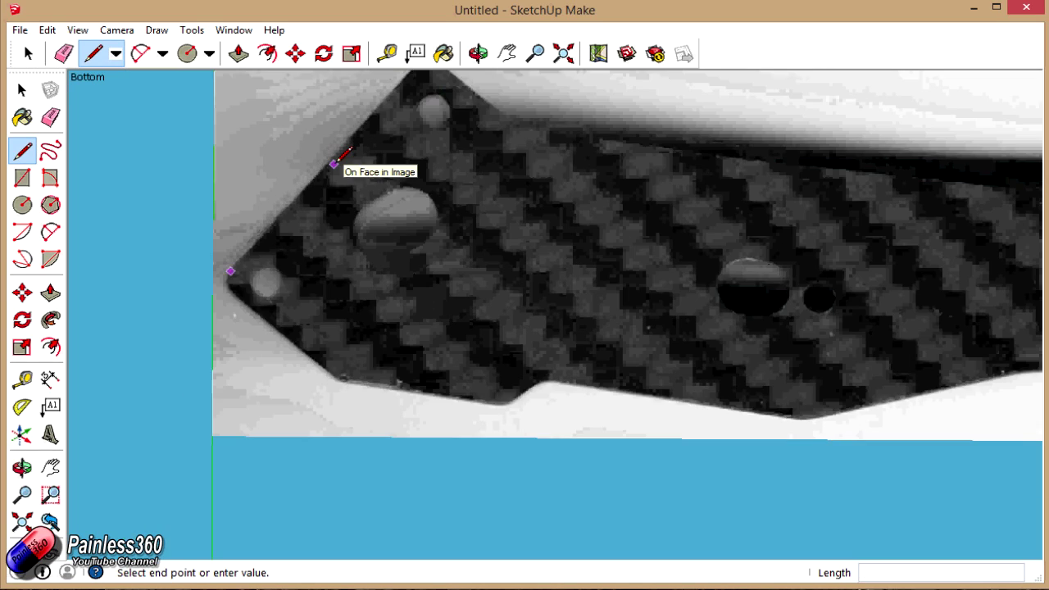
scroll(314, 158, "up", 3)
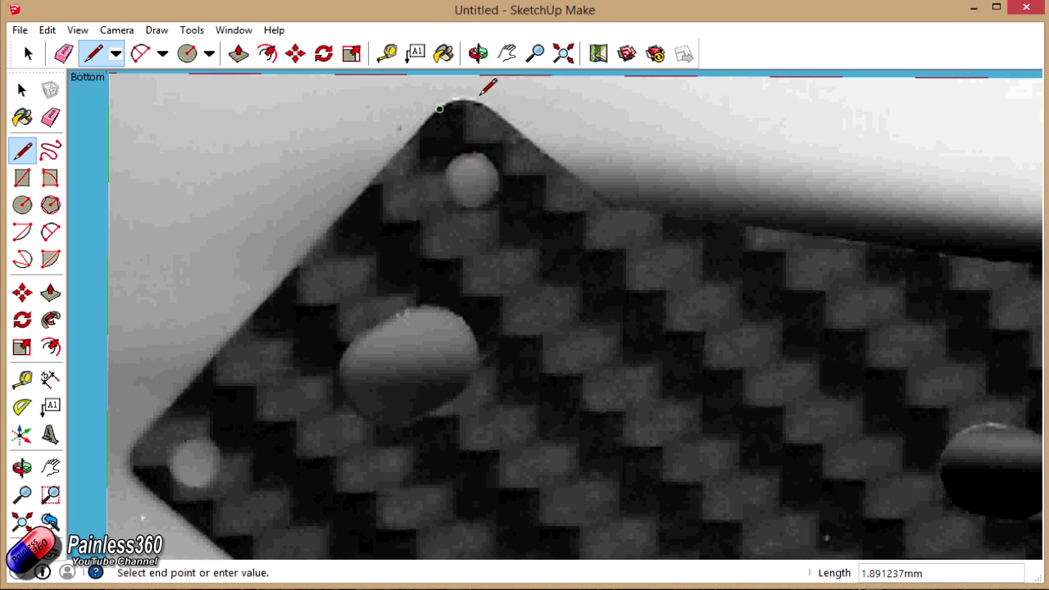
scroll(472, 90, "up", 2)
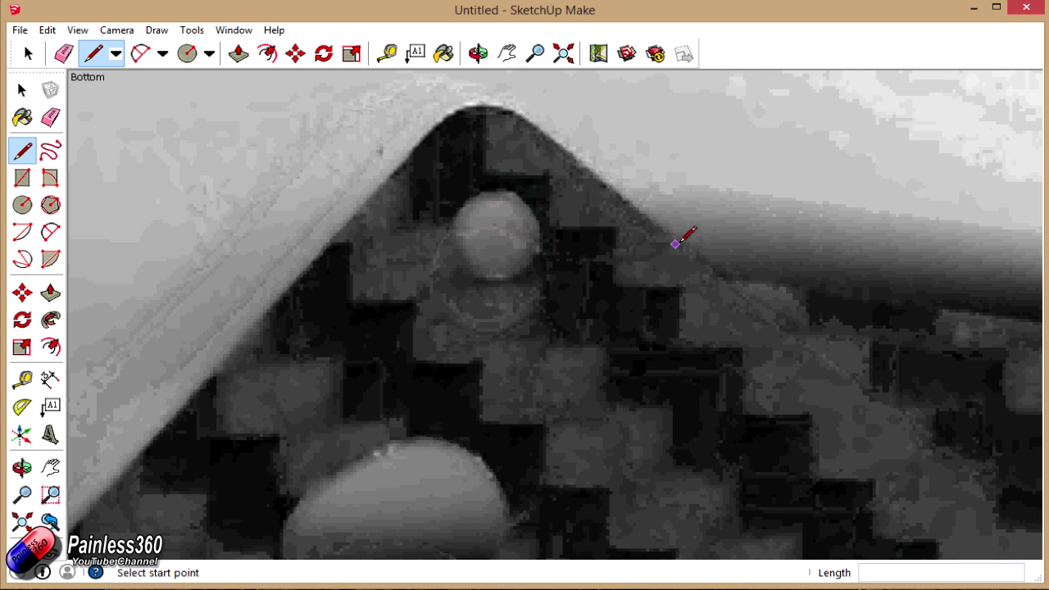
Continue the outline past the rounded top corner onto the top edge.
left_click(728, 275)
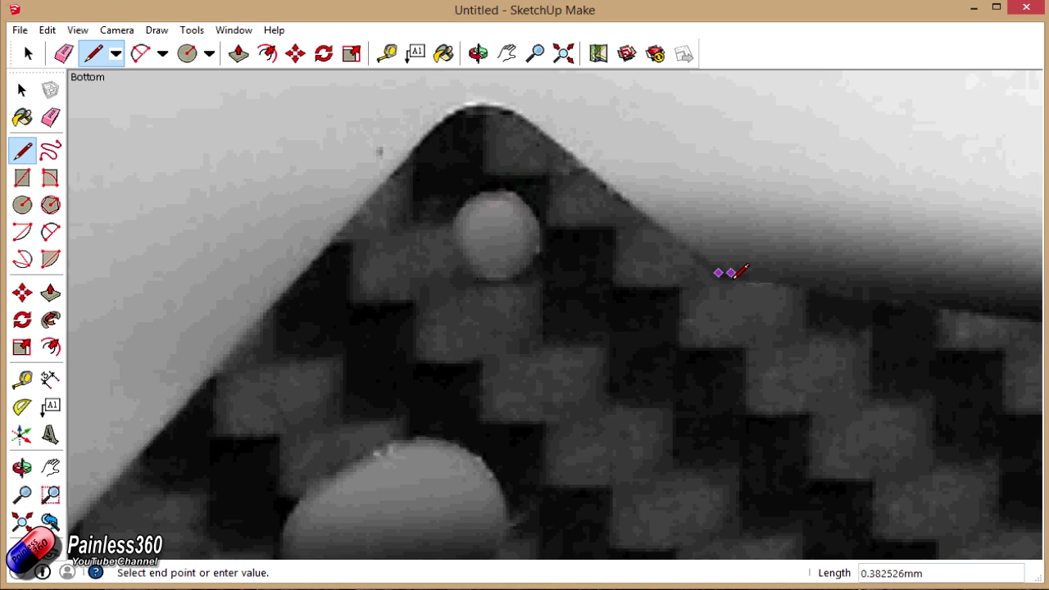
scroll(738, 271, "up", 3)
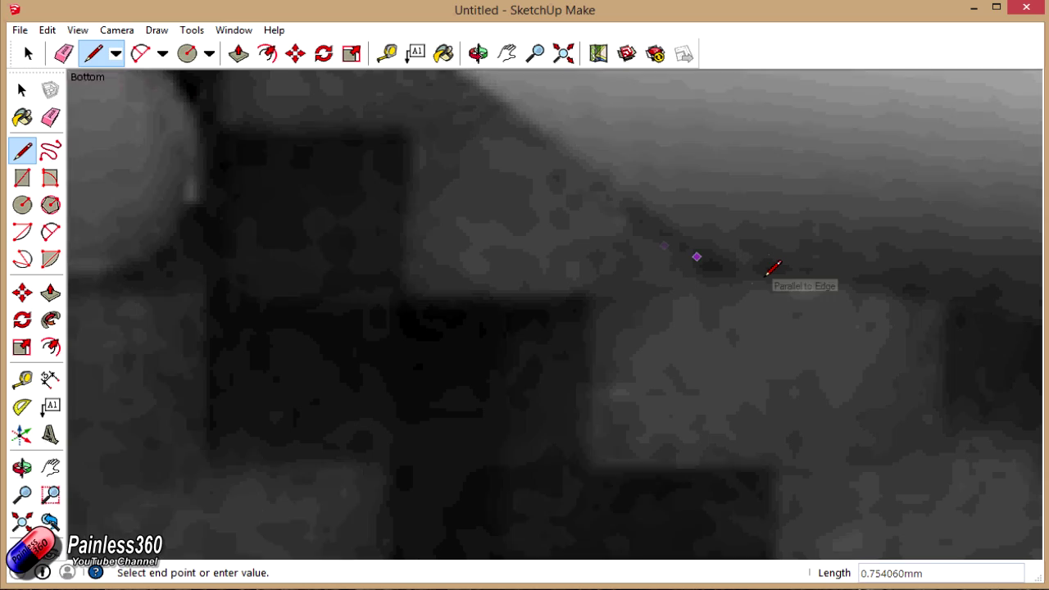
scroll(767, 267, "up", 2)
scroll(763, 255, "down", 4)
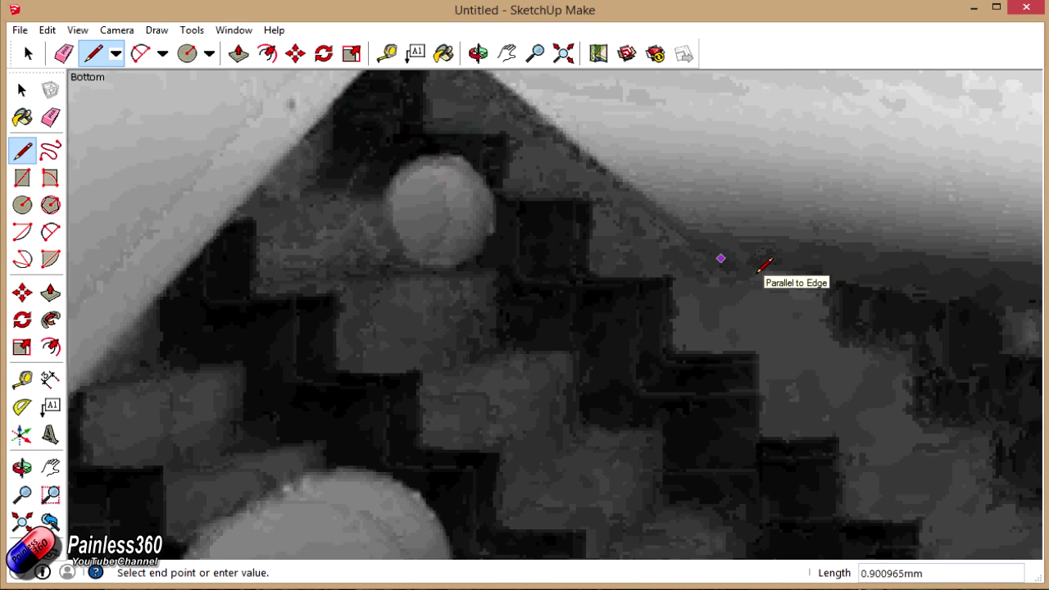
key("h")
left_click_drag(756, 293, 386, 332)
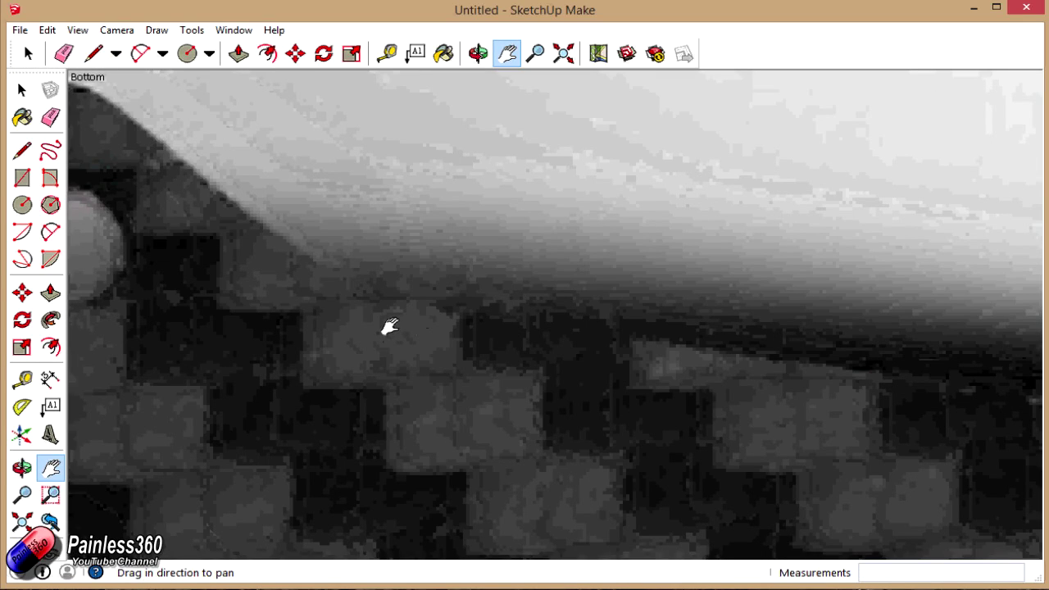
key("Escape")
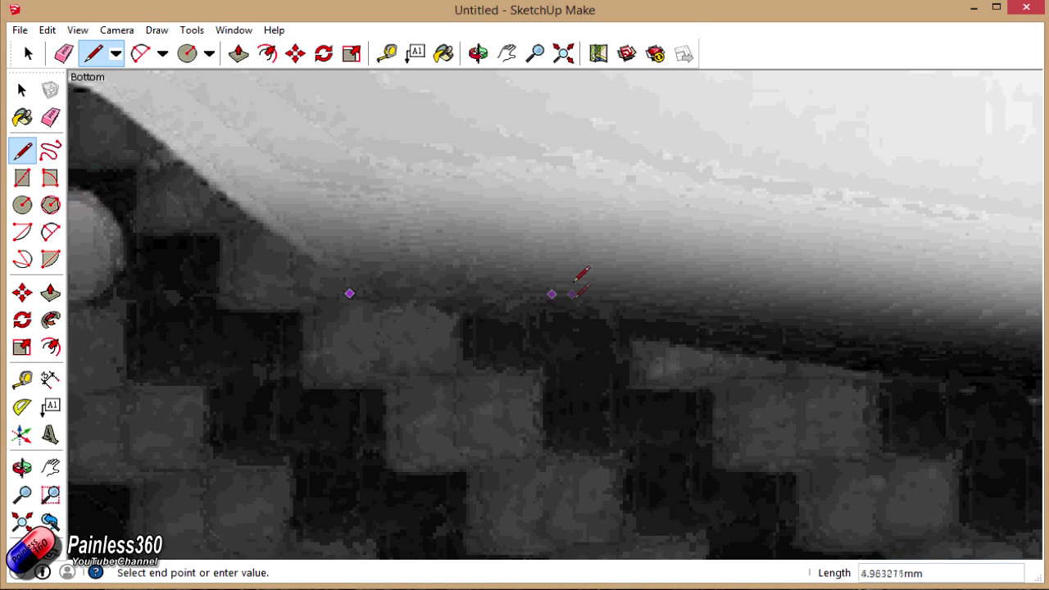
scroll(581, 328, "down", 4)
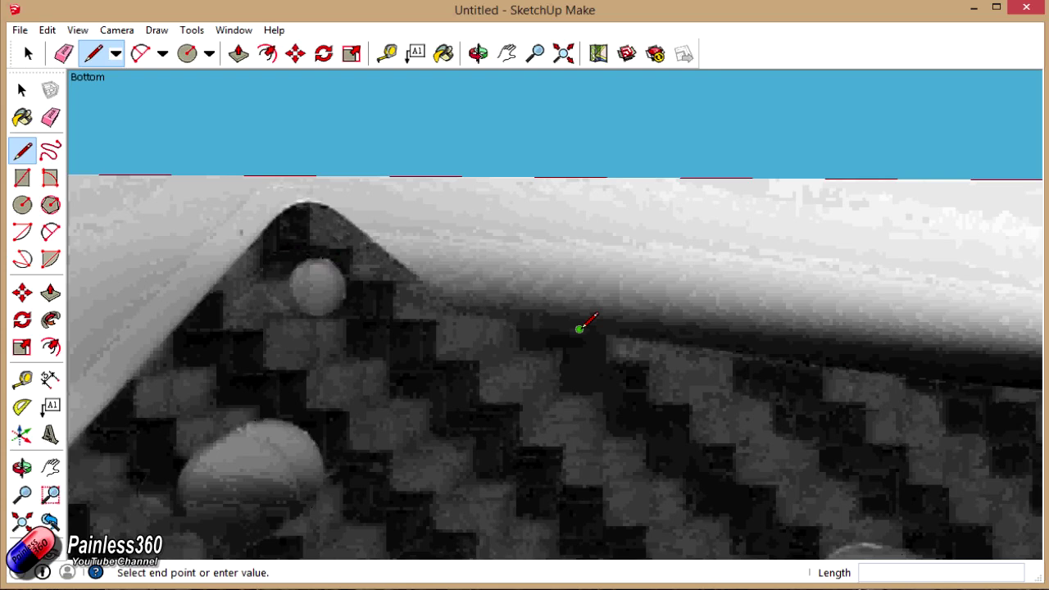
Trace the outline further right along the plate's top edge.
key("h")
left_click_drag(586, 351, 211, 347)
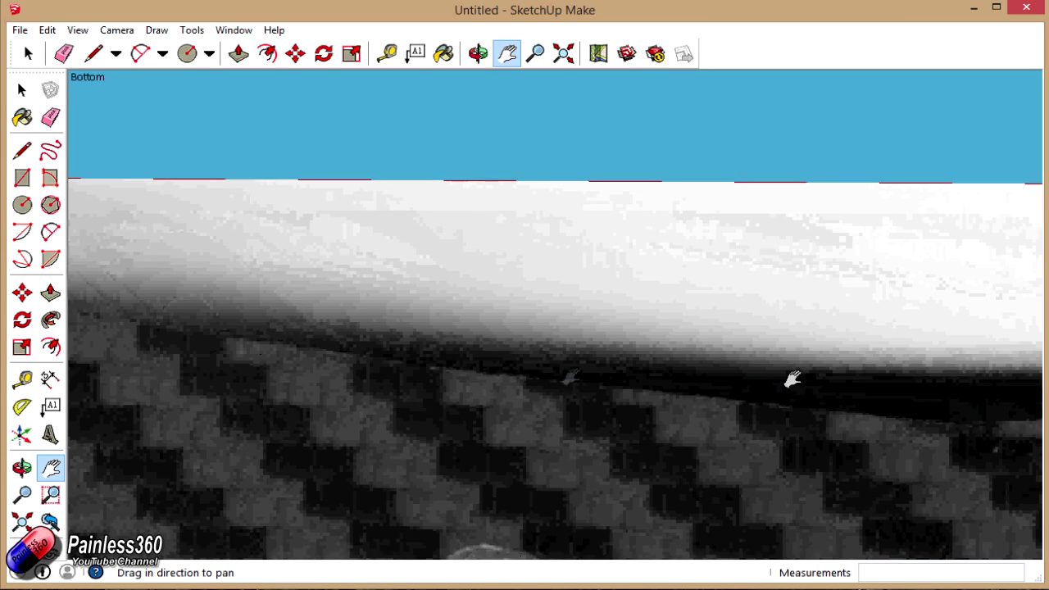
key("Escape")
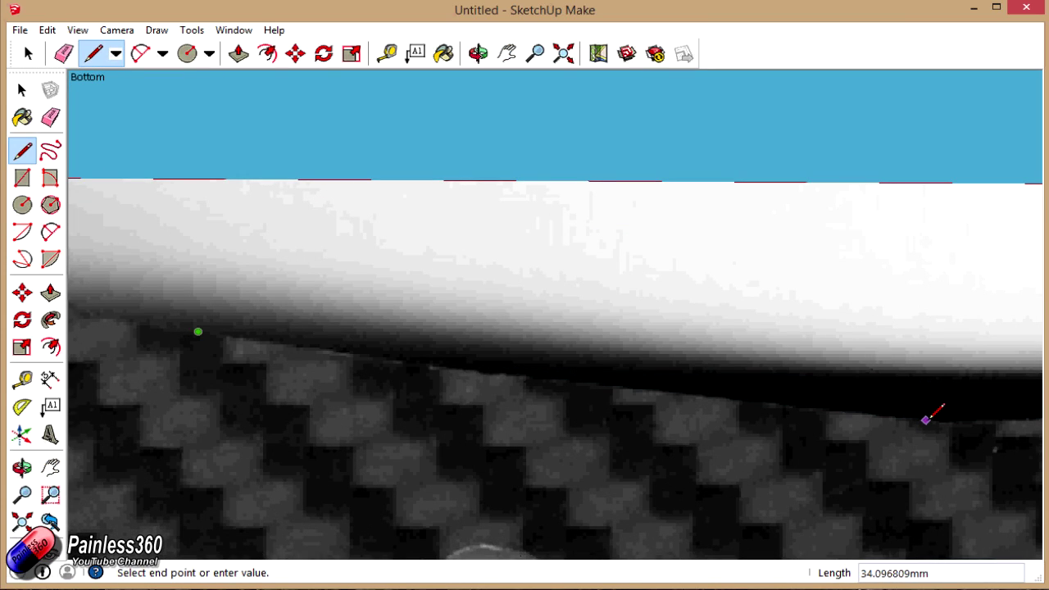
left_click(929, 421)
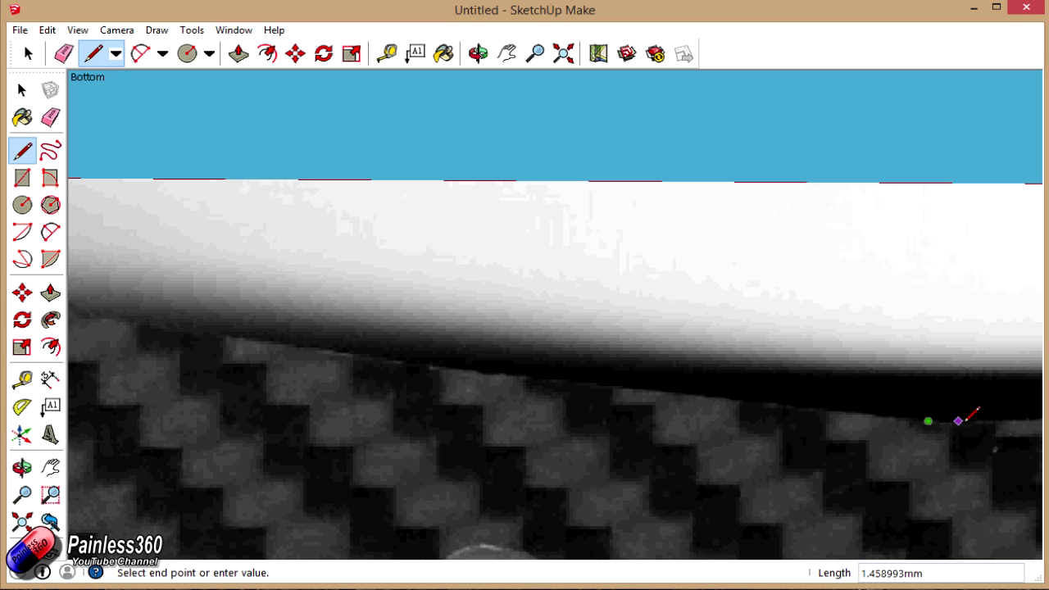
key("h")
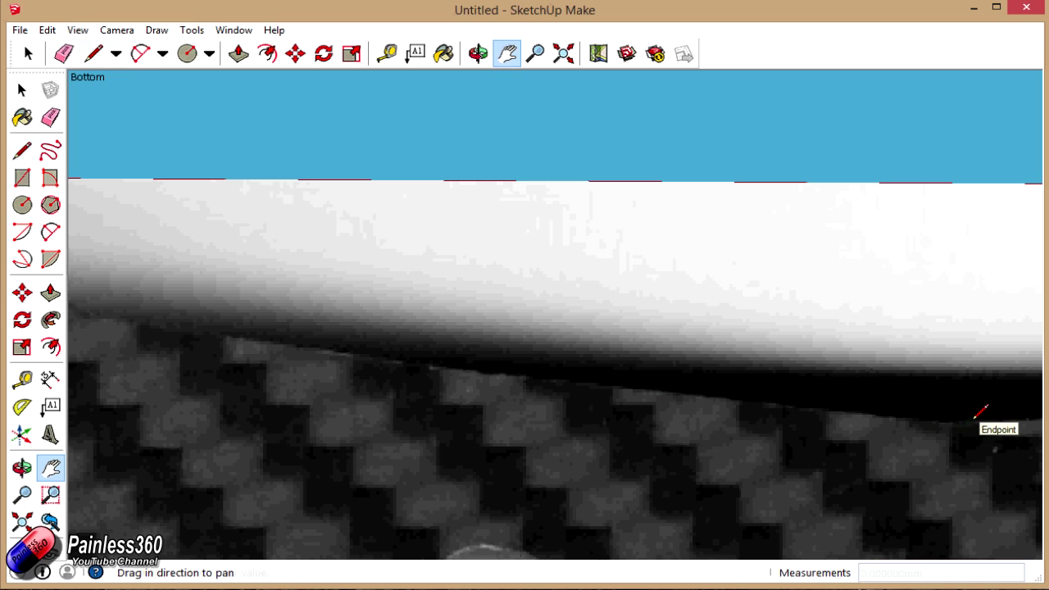
left_click_drag(935, 461, 350, 415)
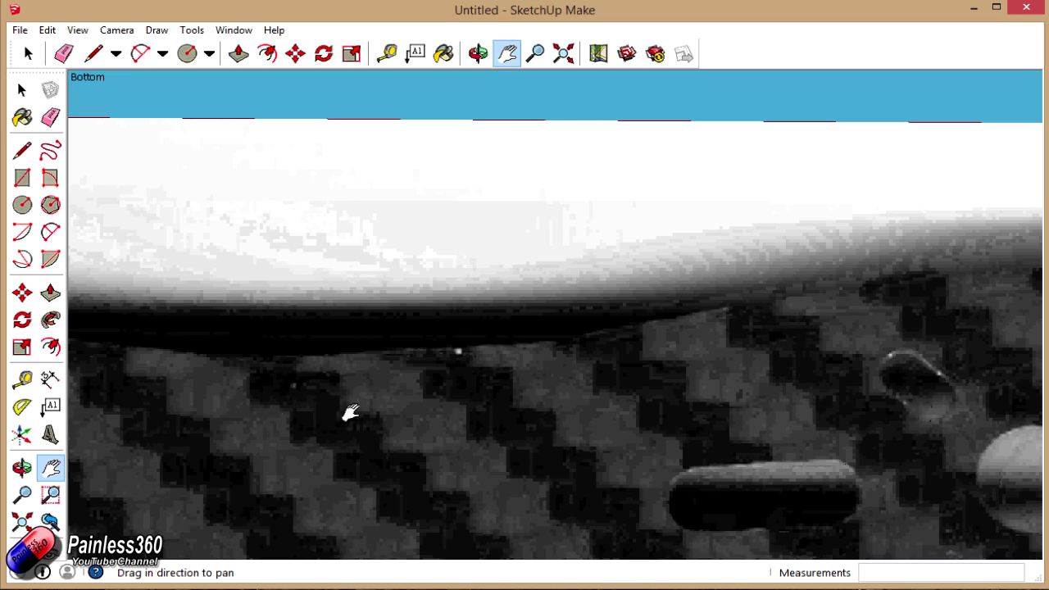
key("l")
scroll(527, 345, "up", 3)
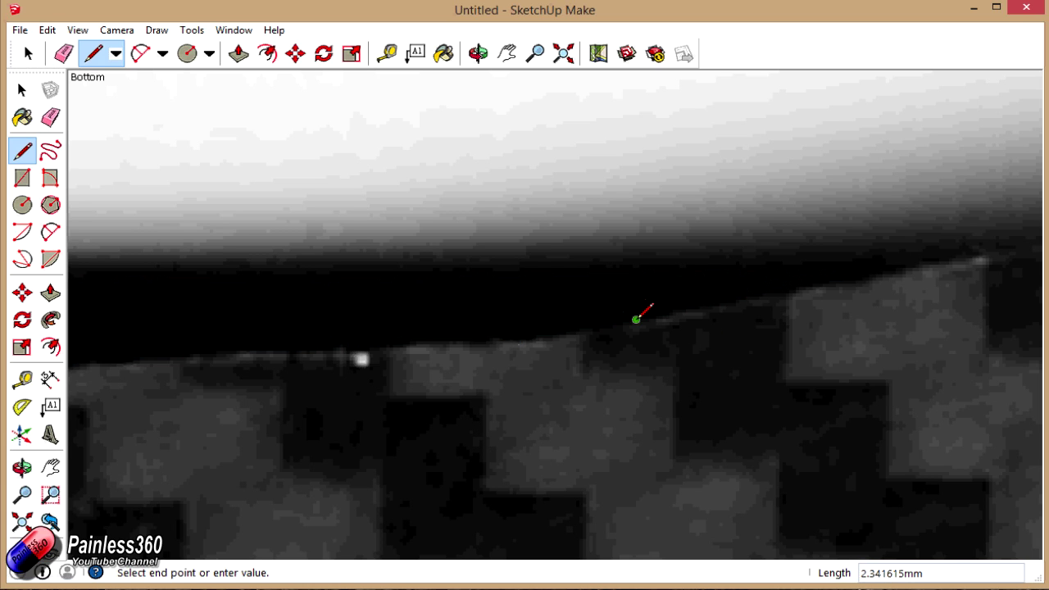
key("h")
left_click_drag(637, 316, 368, 380)
scroll(666, 321, "up", 3)
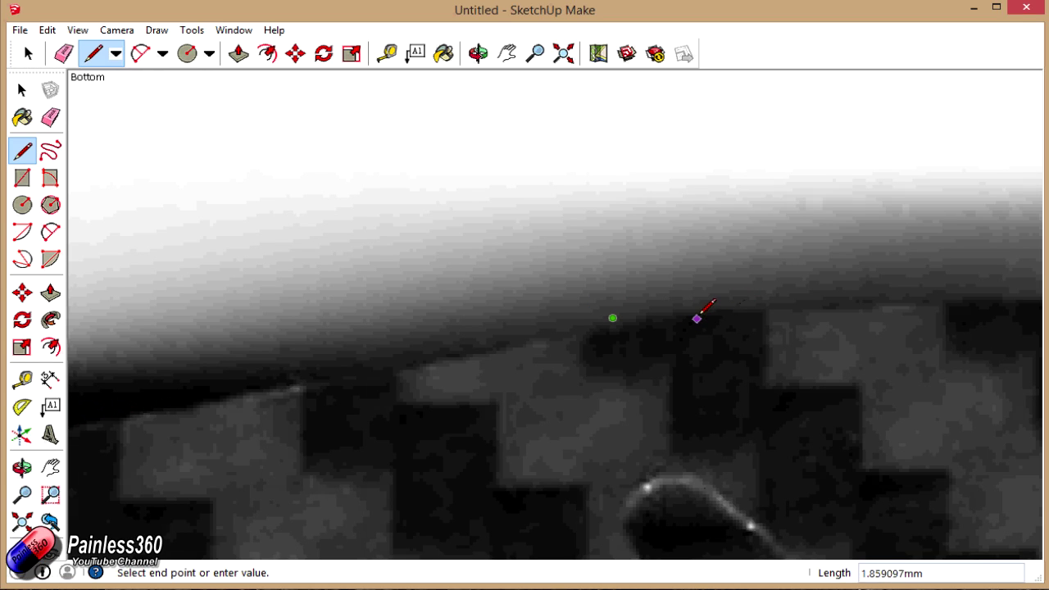
scroll(699, 314, "up", 2)
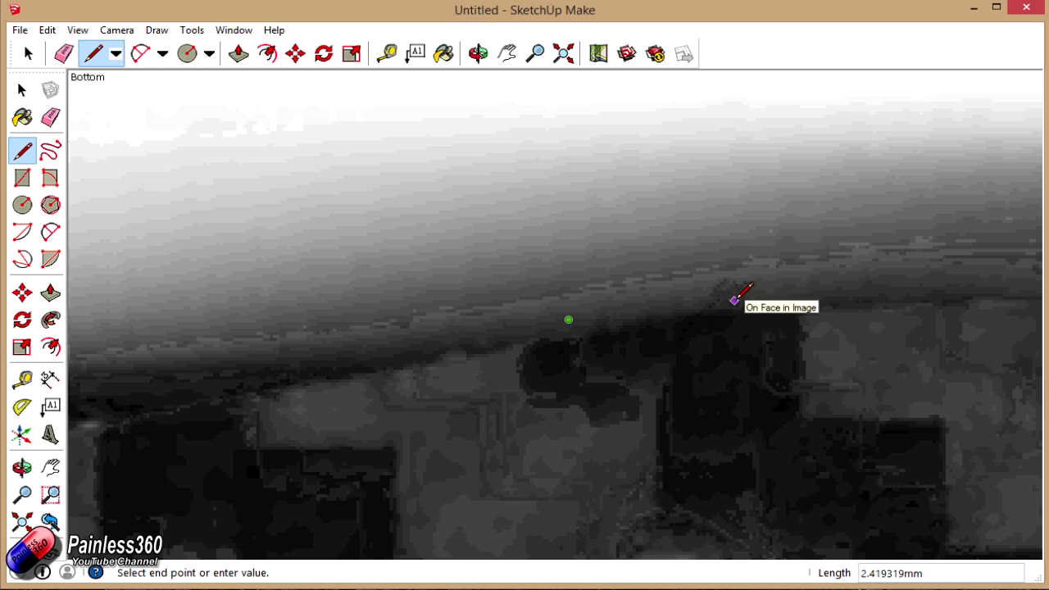
scroll(741, 295, "down", 5)
Trace around the plate's right end down to the lower right corner.
middle_click_drag(740, 295, 480, 278, "shift")
scroll(614, 215, "up", 6)
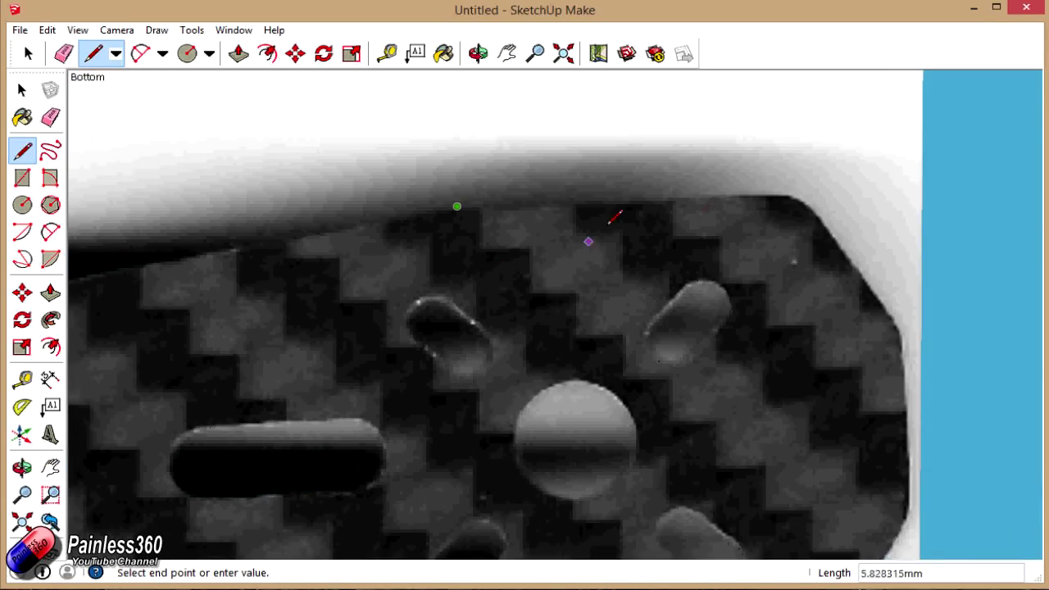
scroll(840, 203, "up", 3)
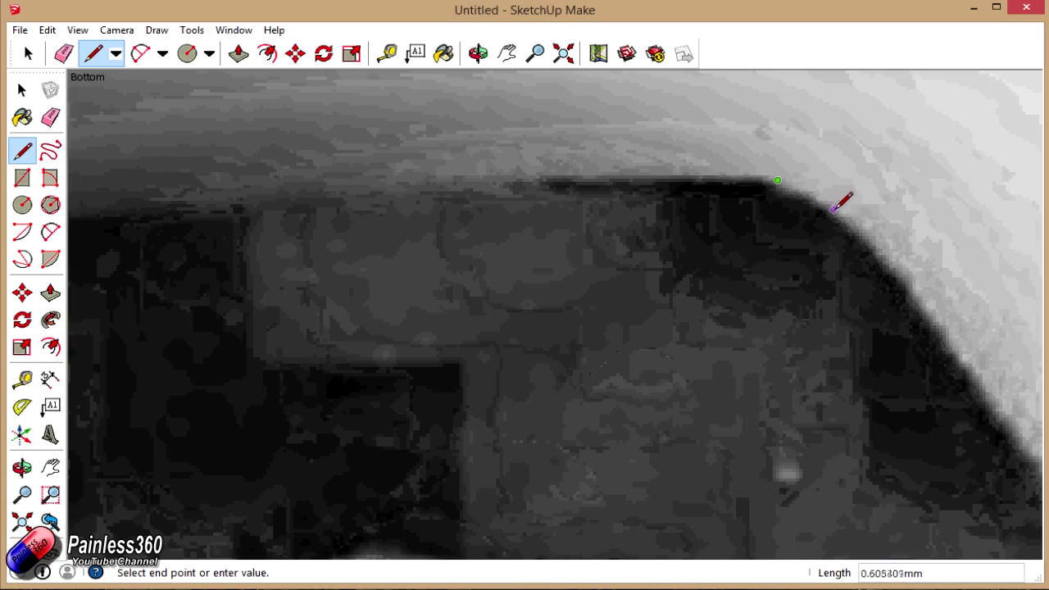
scroll(973, 375, "down", 3)
scroll(1021, 455, "up", 3)
scroll(1001, 457, "down", 3)
middle_click_drag(1005, 453, 586, 417, "shift")
scroll(585, 418, "up", 5)
scroll(565, 459, "down", 2)
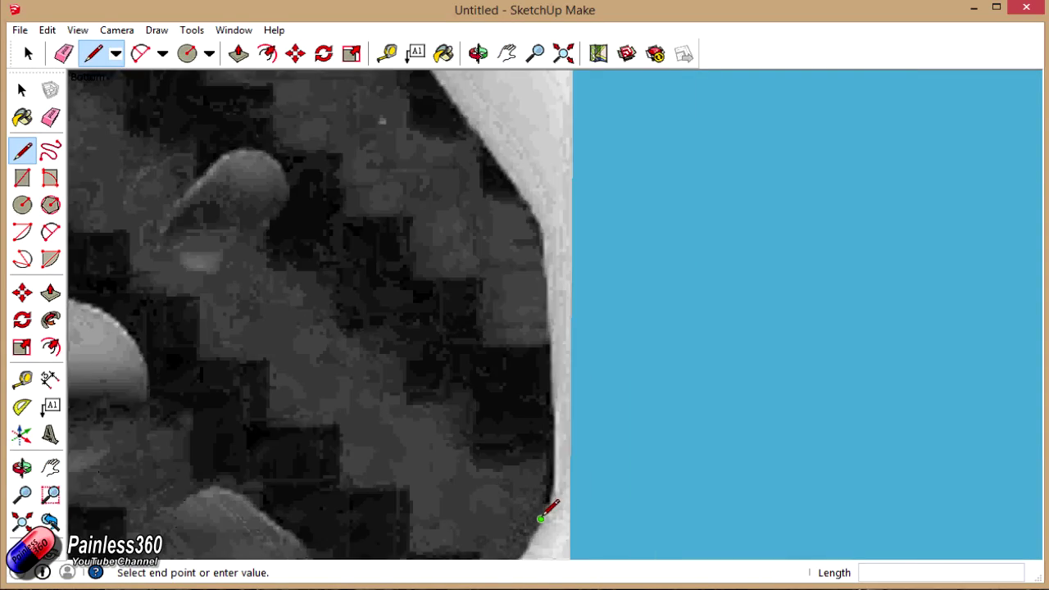
middle_click_drag(550, 503, 621, 347, "shift")
scroll(614, 356, "up", 3)
scroll(502, 407, "down", 3)
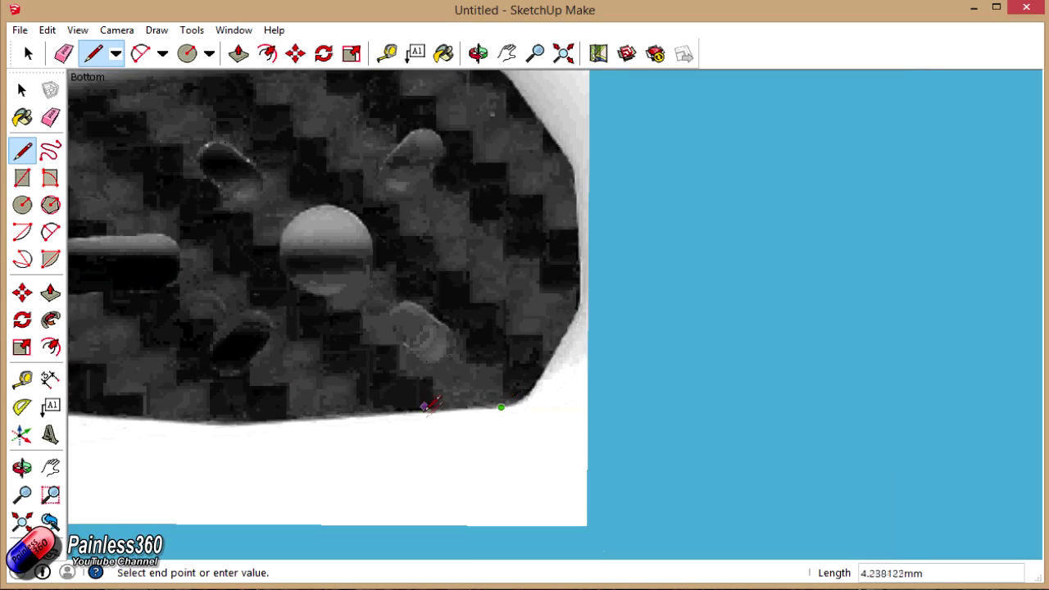
scroll(227, 403, "up", 4)
scroll(164, 399, "up", 1)
left_click(168, 407)
Trace leftward along the bottom edge, placing a point at its bend.
scroll(174, 410, "down", 3)
scroll(168, 407, "up", 3)
middle_click_drag(168, 408, 505, 348, "shift")
scroll(503, 343, "up", 3)
scroll(382, 328, "down", 3)
middle_click_drag(381, 328, 546, 345, "shift")
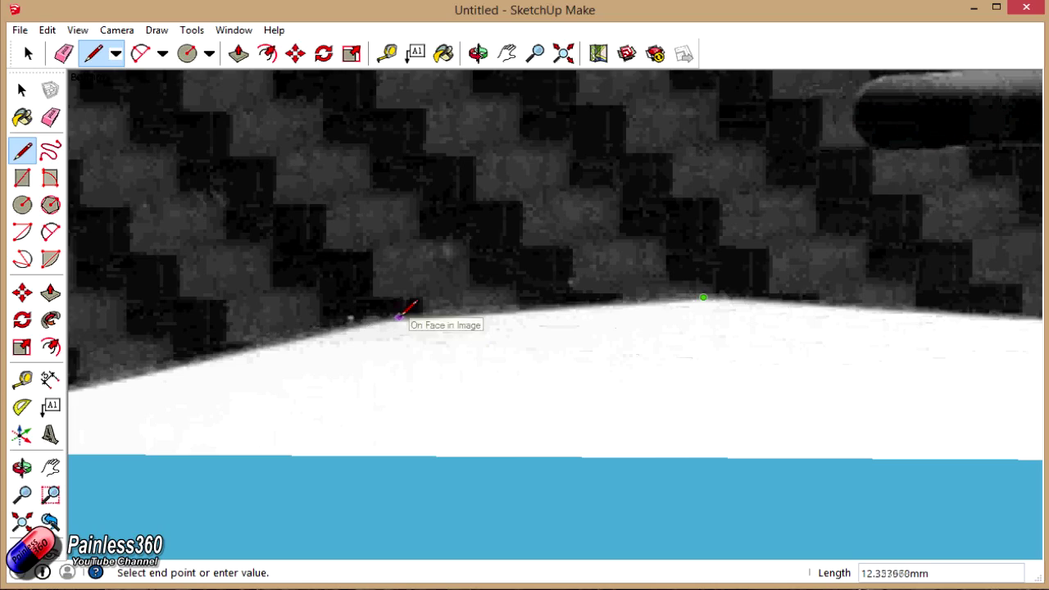
scroll(363, 323, "up", 3)
left_click(319, 322)
scroll(324, 322, "down", 3)
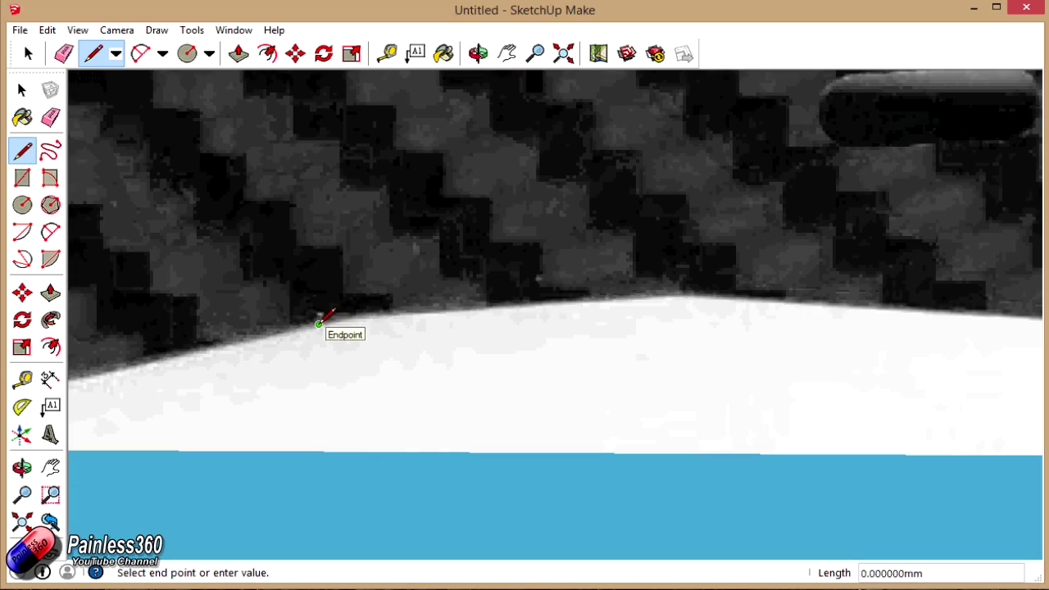
middle_click_drag(324, 322, 506, 347, "shift")
scroll(506, 347, "up", 3)
scroll(403, 336, "down", 3)
middle_click_drag(403, 335, 445, 288, "shift")
scroll(445, 288, "up", 5)
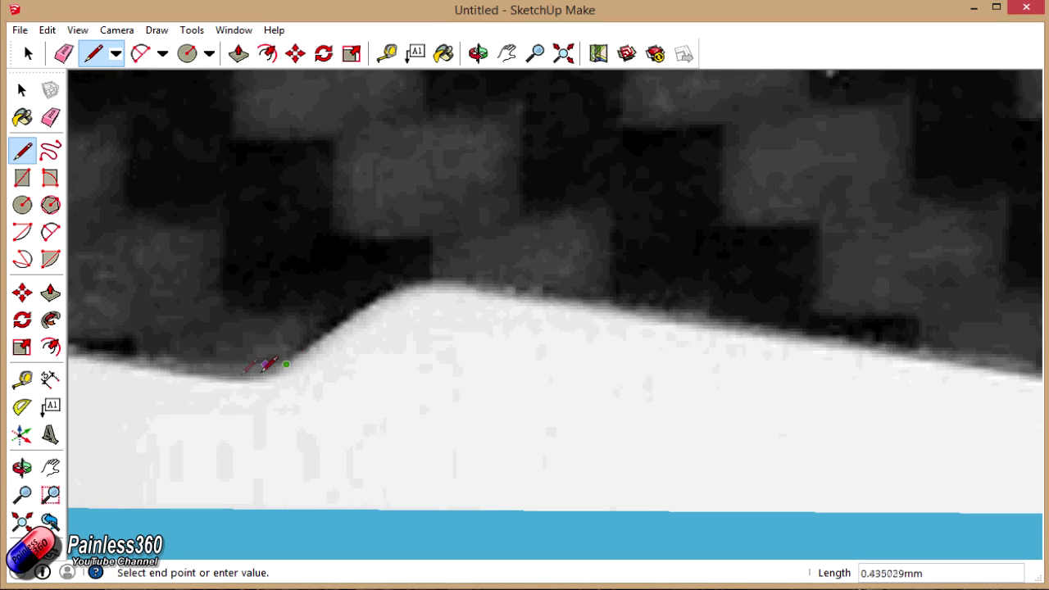
scroll(239, 356, "up", 2)
scroll(225, 368, "down", 3)
scroll(225, 368, "up", 3)
Follow the bottom edge past its left notch back to the starting corner.
middle_click_drag(224, 368, 431, 383, "shift")
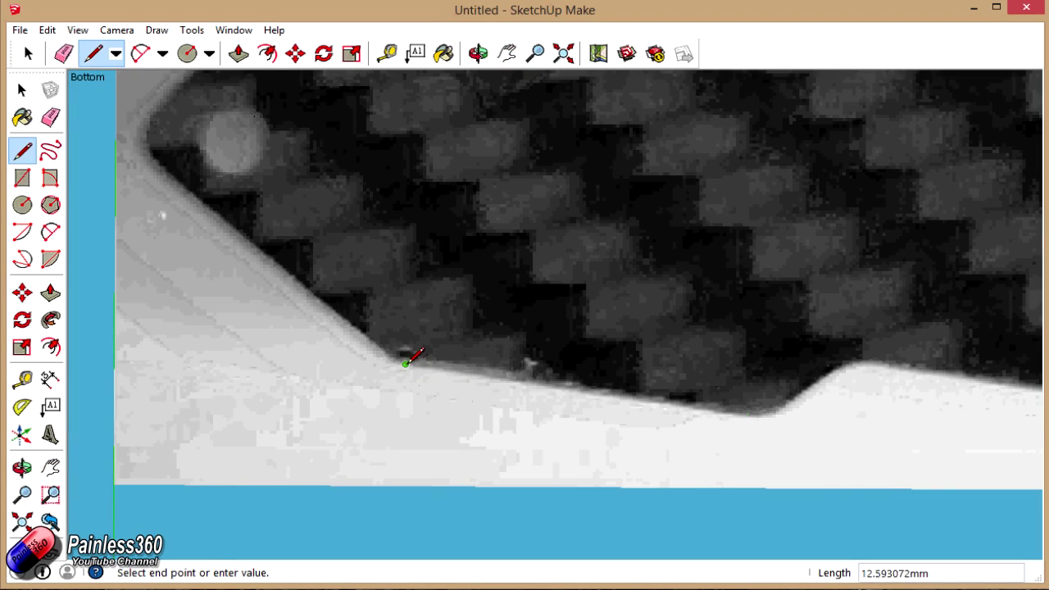
scroll(199, 216, "down", 1)
scroll(438, 320, "up", 3)
middle_click_drag(199, 215, 440, 304, "shift")
scroll(448, 313, "up", 2)
scroll(429, 250, "up", 5)
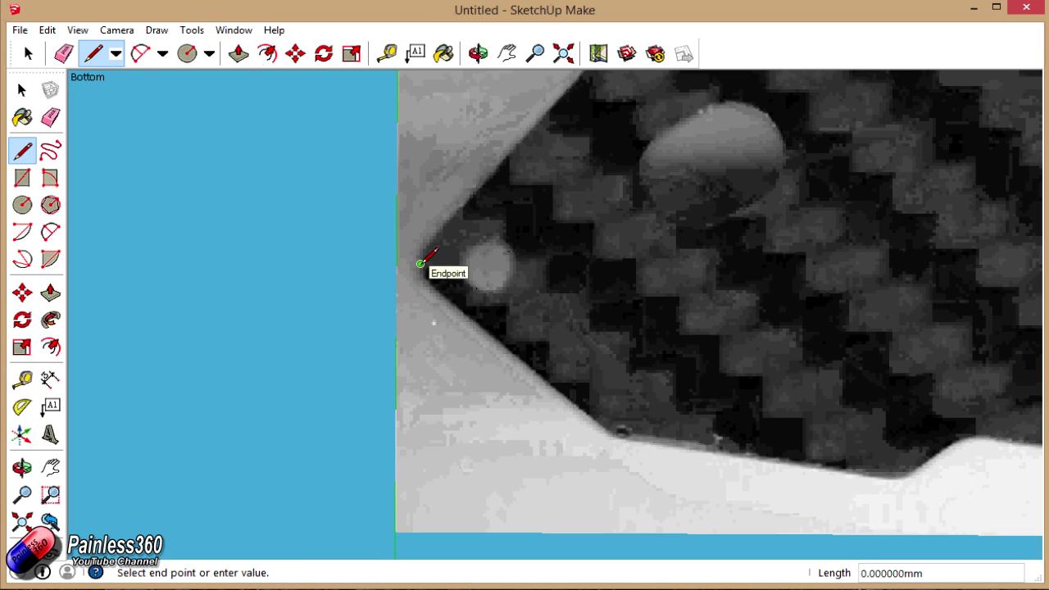
scroll(447, 273, "down", 4)
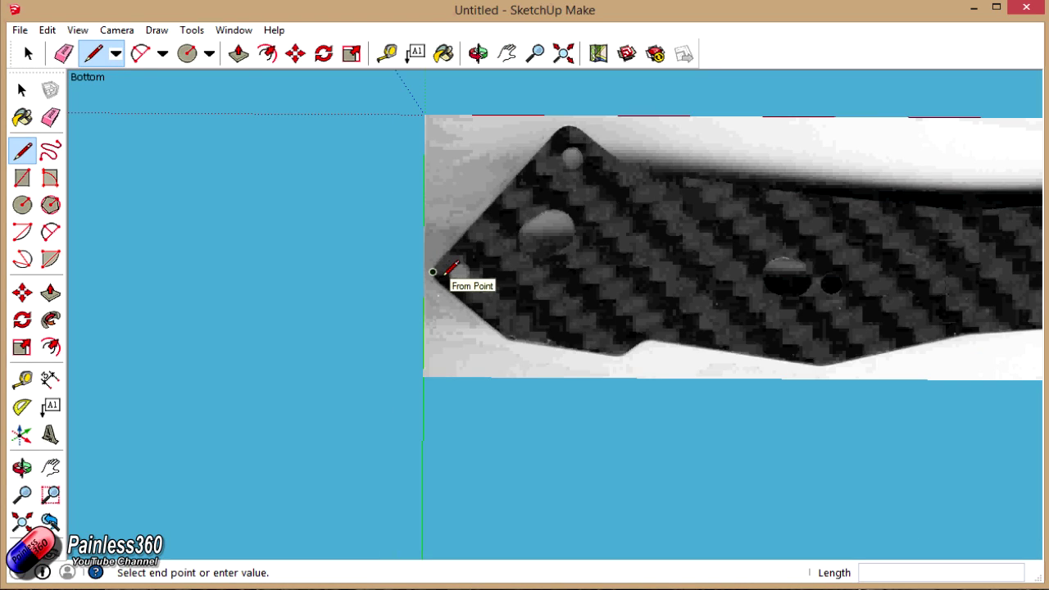
middle_click_drag(656, 256, 689, 399)
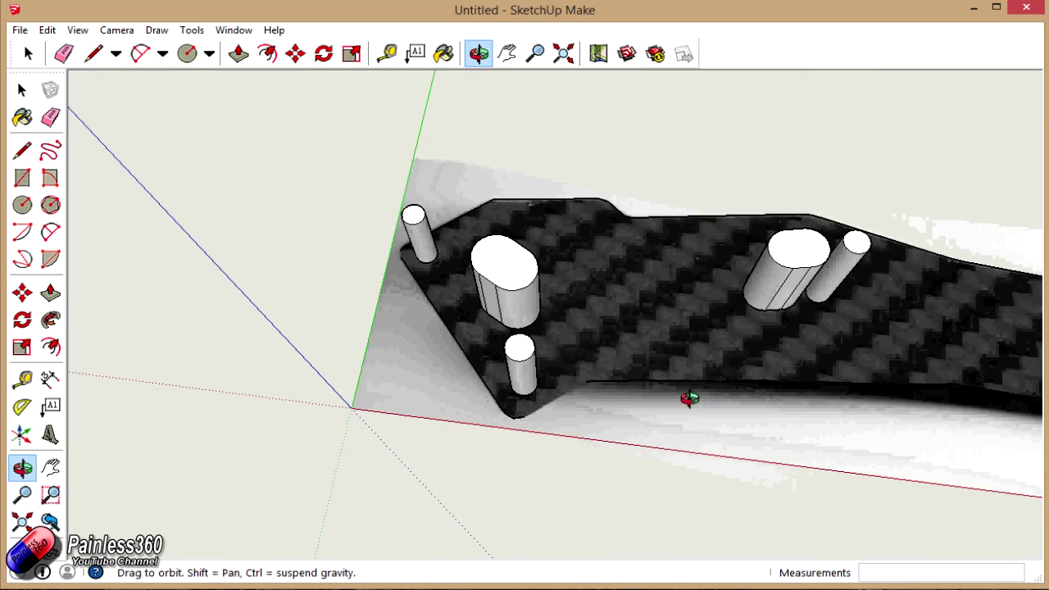
Delete the scanned carbon plate image.
scroll(616, 418, "up", 5)
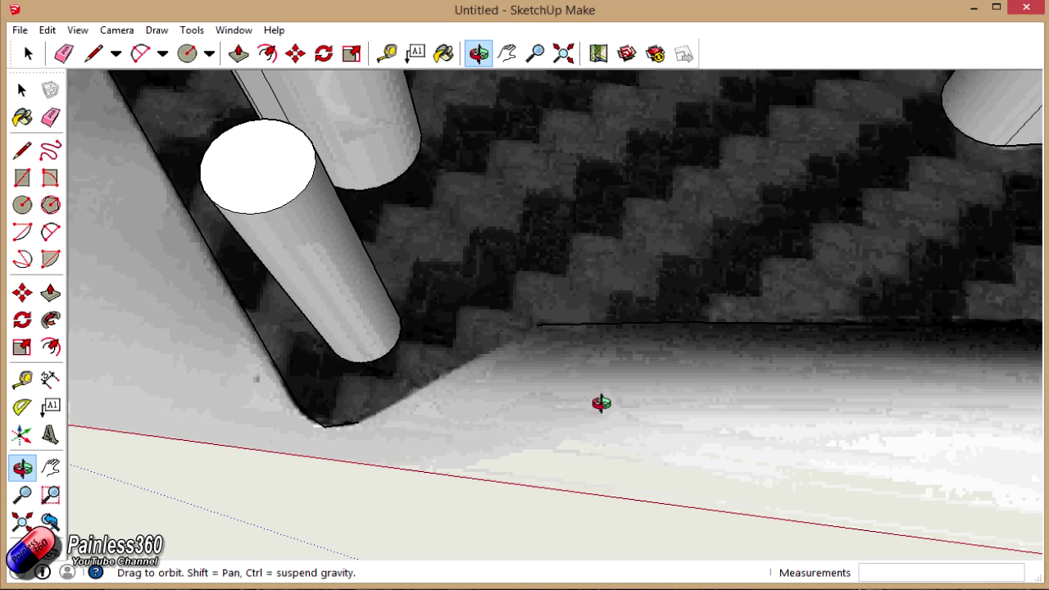
scroll(599, 403, "down", 4)
key("space")
left_click(304, 370)
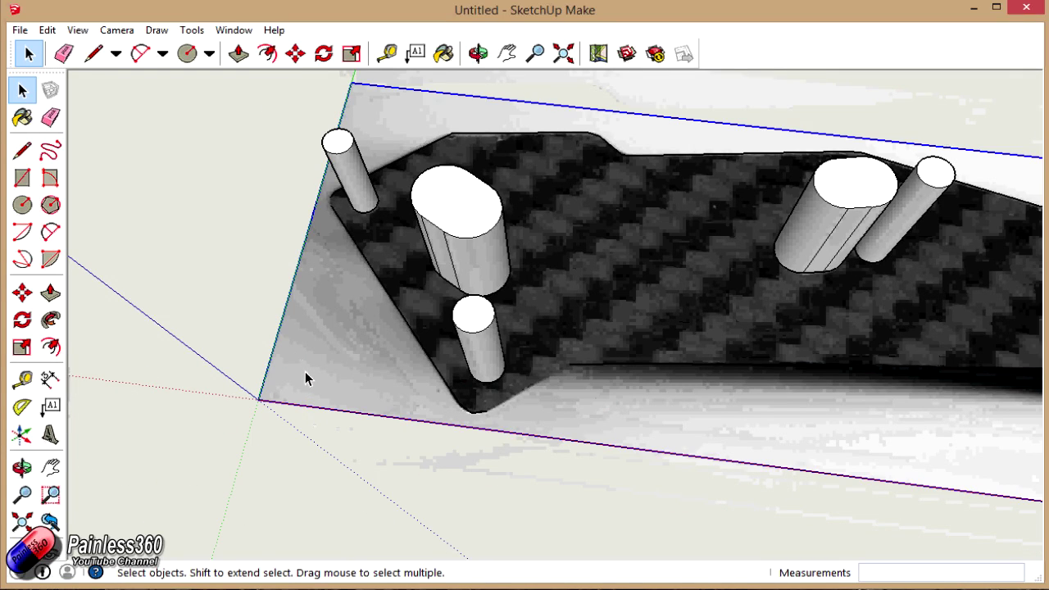
key("Delete")
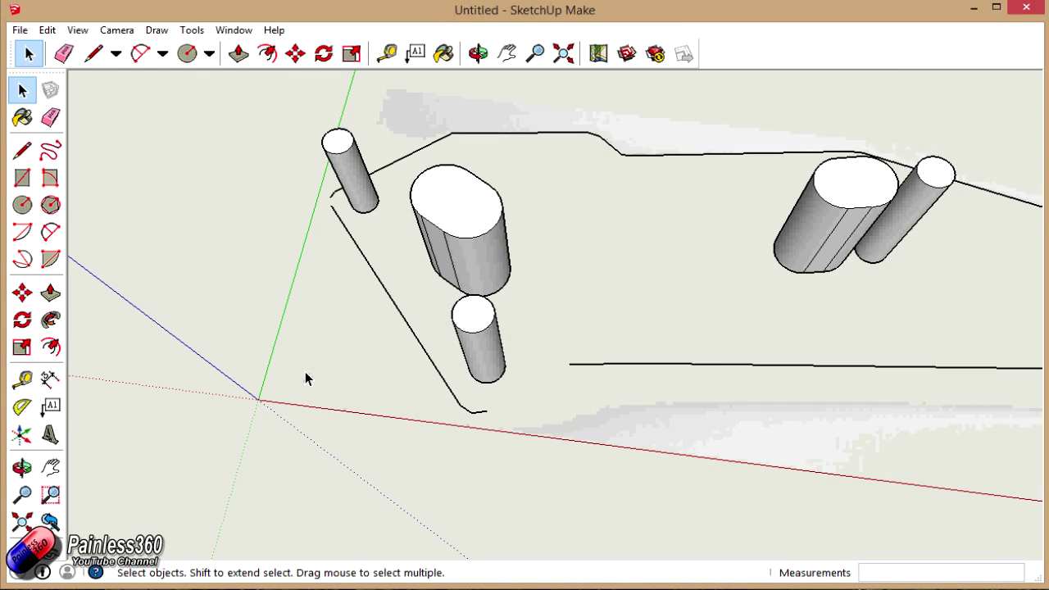
scroll(306, 379, "down", 5)
scroll(306, 379, "up", 4)
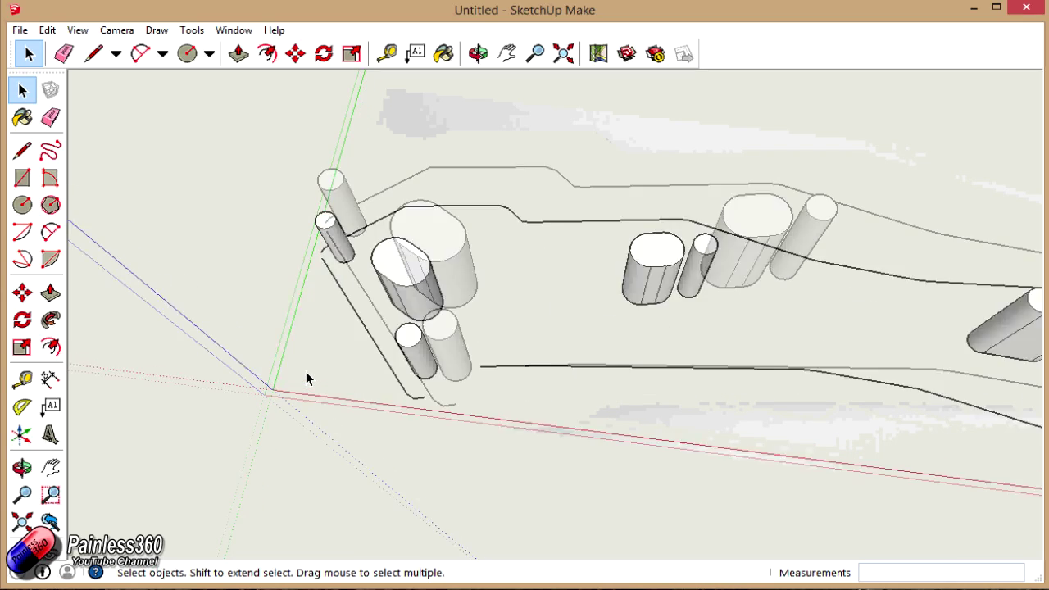
Join the open outline ends at the lower-left corner to form the plate face.
key("l")
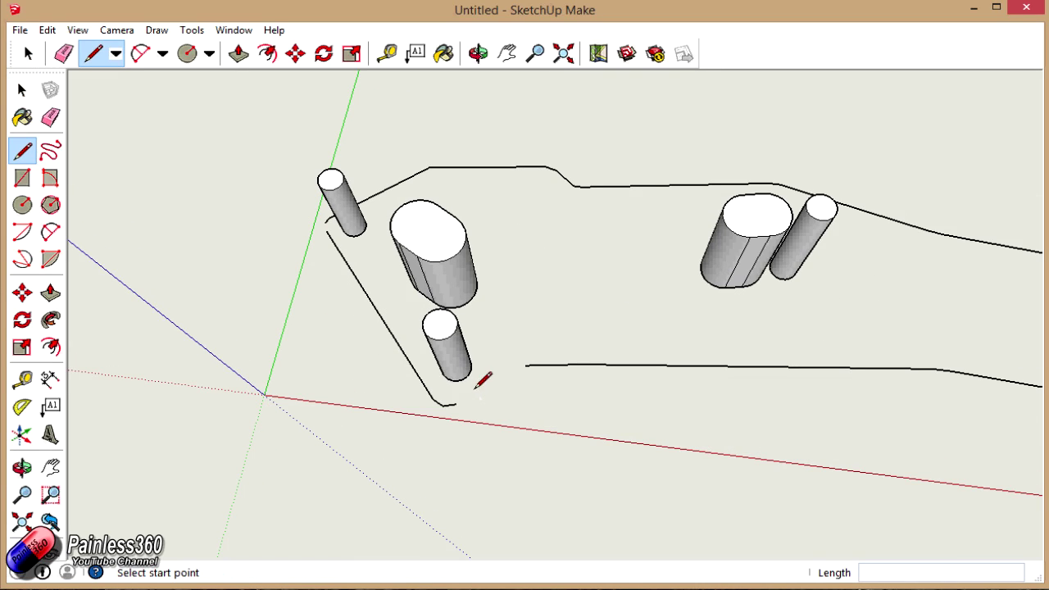
left_click(457, 405)
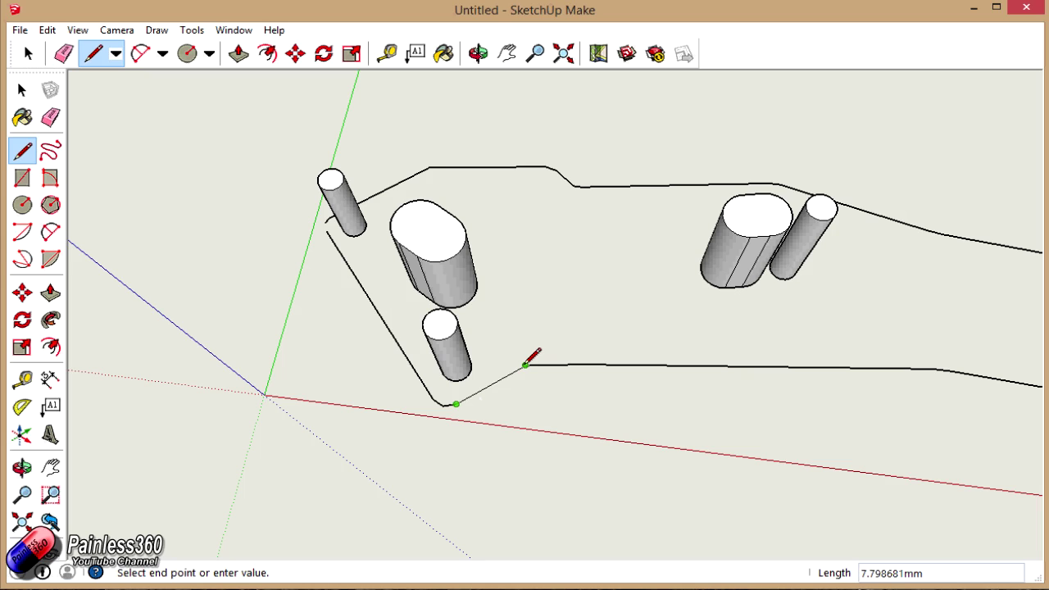
key("space")
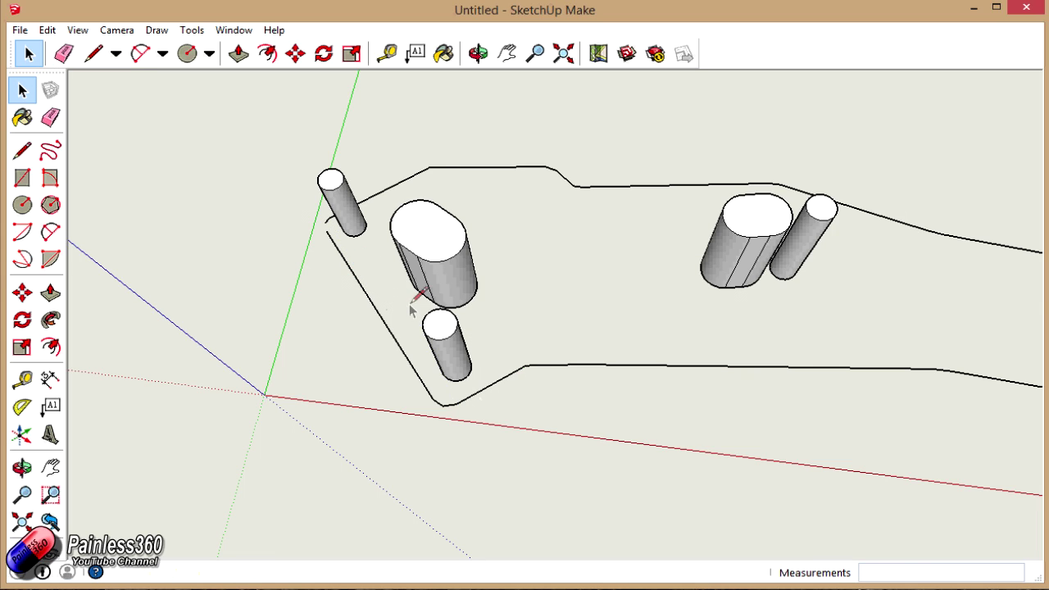
scroll(356, 263, "up", 1)
scroll(357, 263, "up", 4)
key("l")
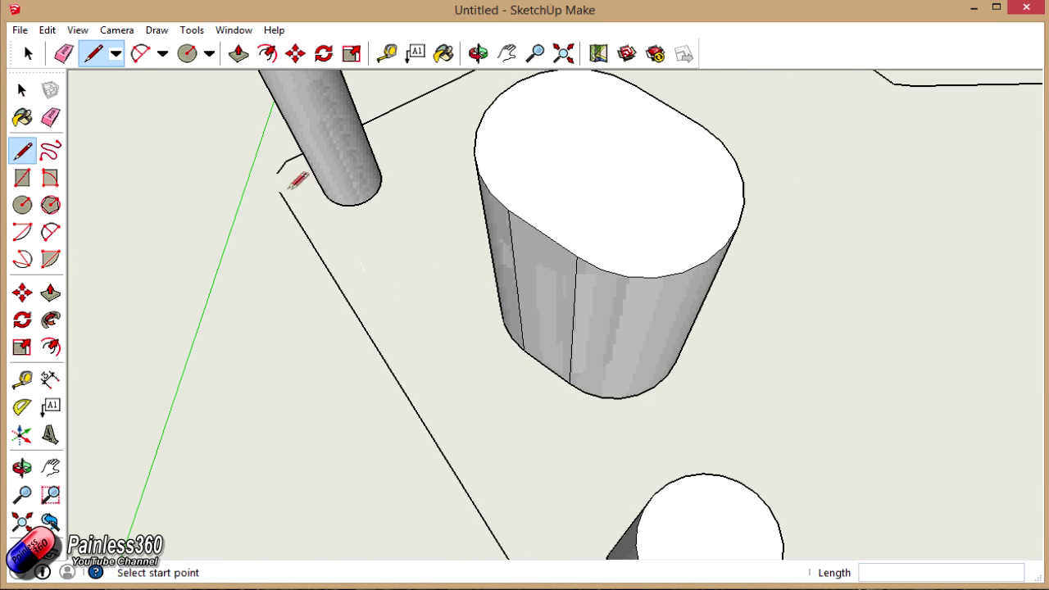
left_click(278, 172)
scroll(431, 281, "down", 5)
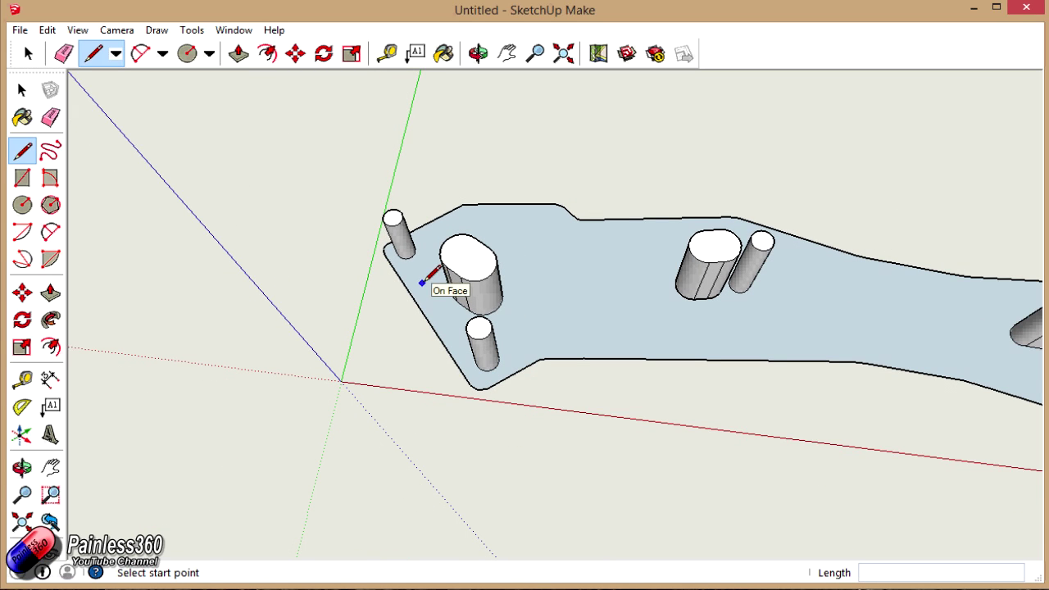
Push/pull the traced plate face upward 3 mm into a solid slab.
key("h")
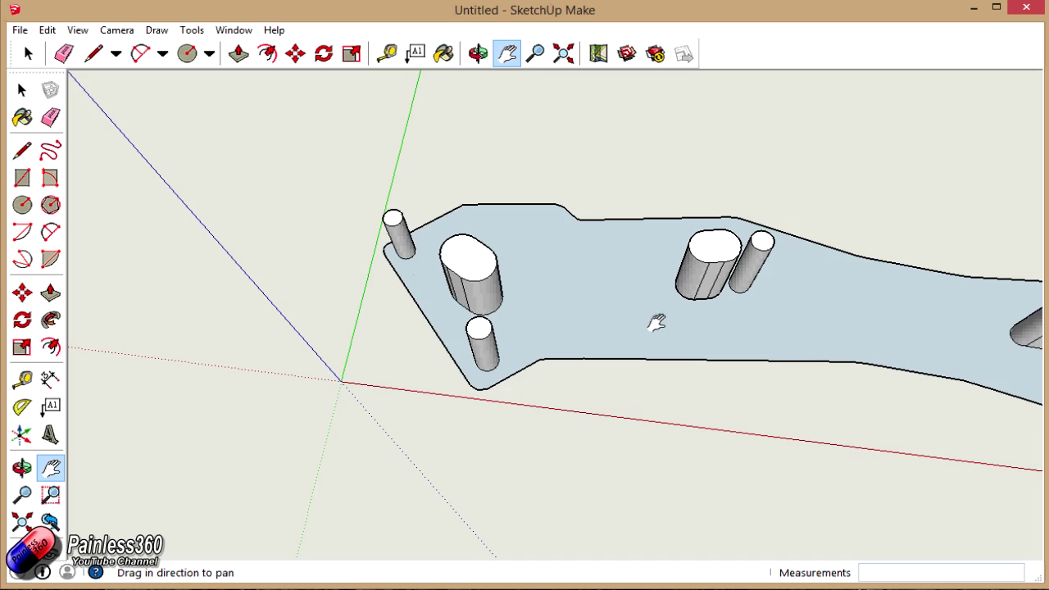
left_click_drag(656, 321, 396, 319)
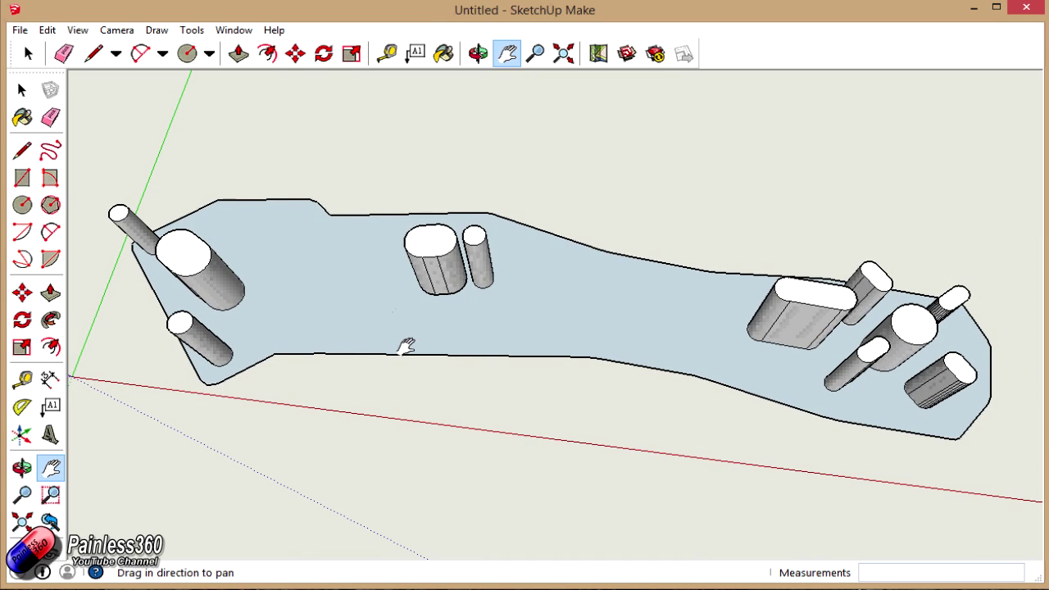
key("o")
left_click_drag(406, 363, 402, 251)
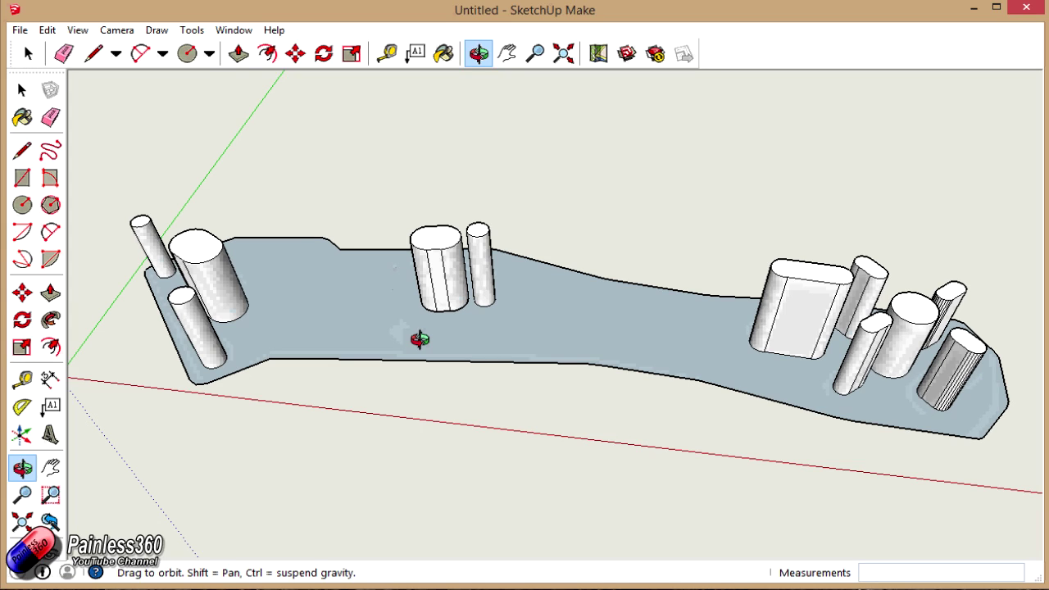
key("p")
left_click(403, 344)
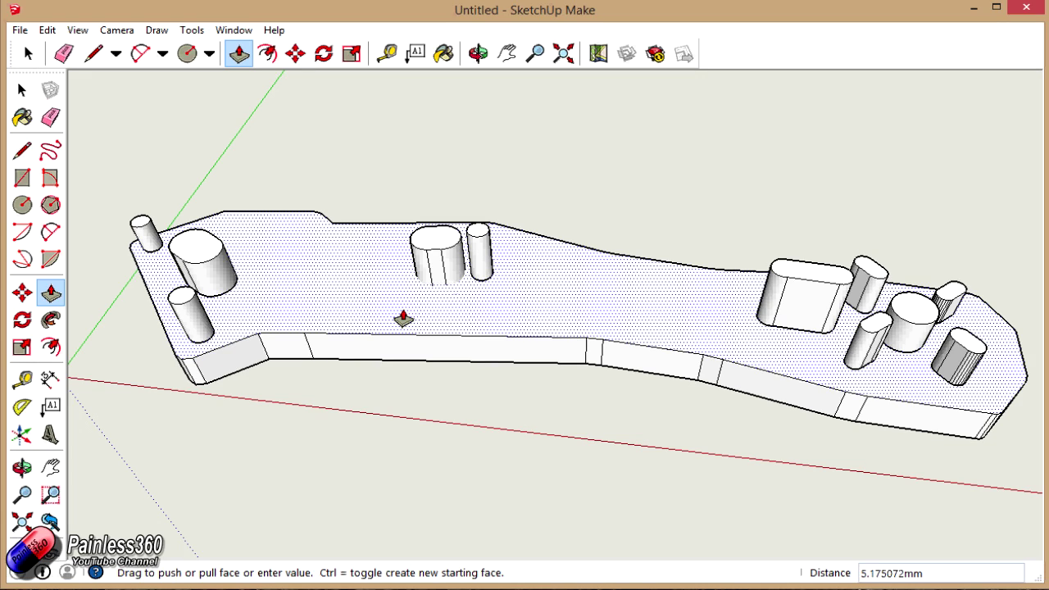
key("Return")
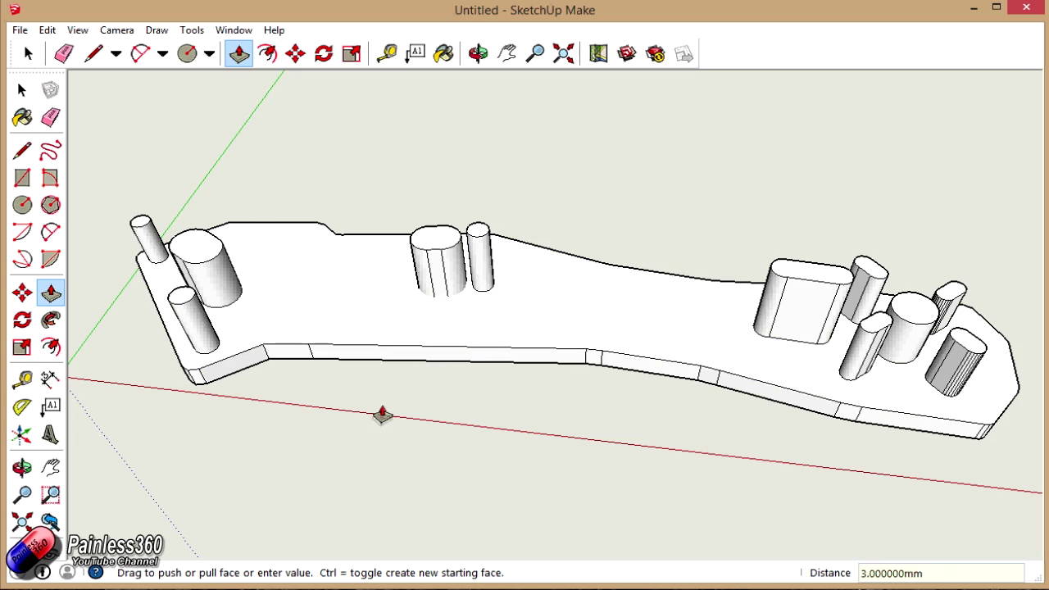
mouse_move(386, 422)
middle_mouse_down()
mouse_move(368, 405)
mouse_move(354, 504)
mouse_move(301, 371)
mouse_move(344, 417)
mouse_move(405, 424)
mouse_move(391, 421)
middle_mouse_up()
scroll(390, 421, "up", 3)
Push the small cylinder down through the plate to cut a hole.
scroll(390, 420, "down", 3)
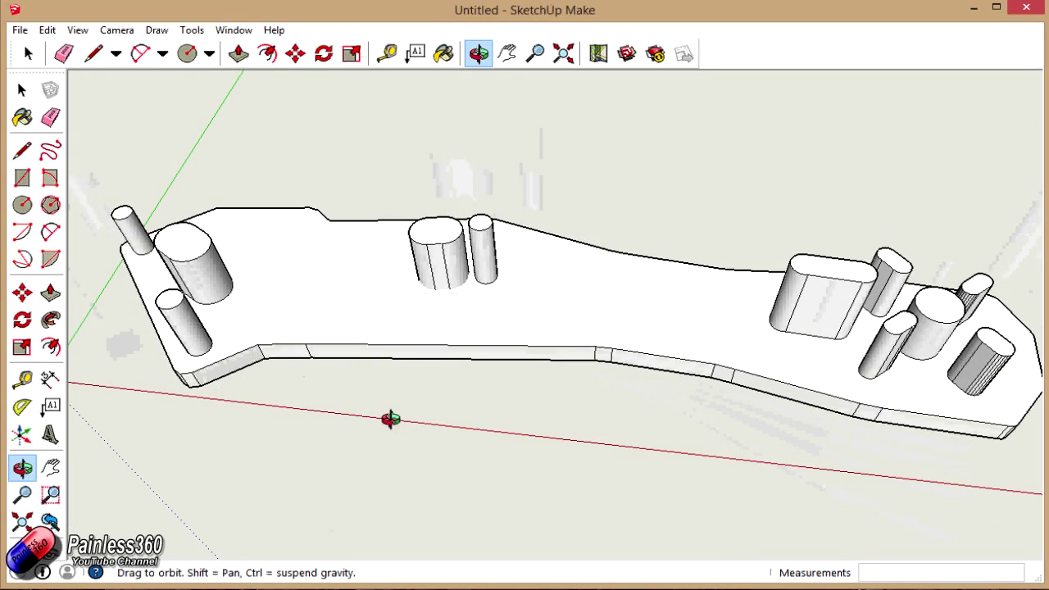
middle_click_drag(339, 399, 552, 404, "shift")
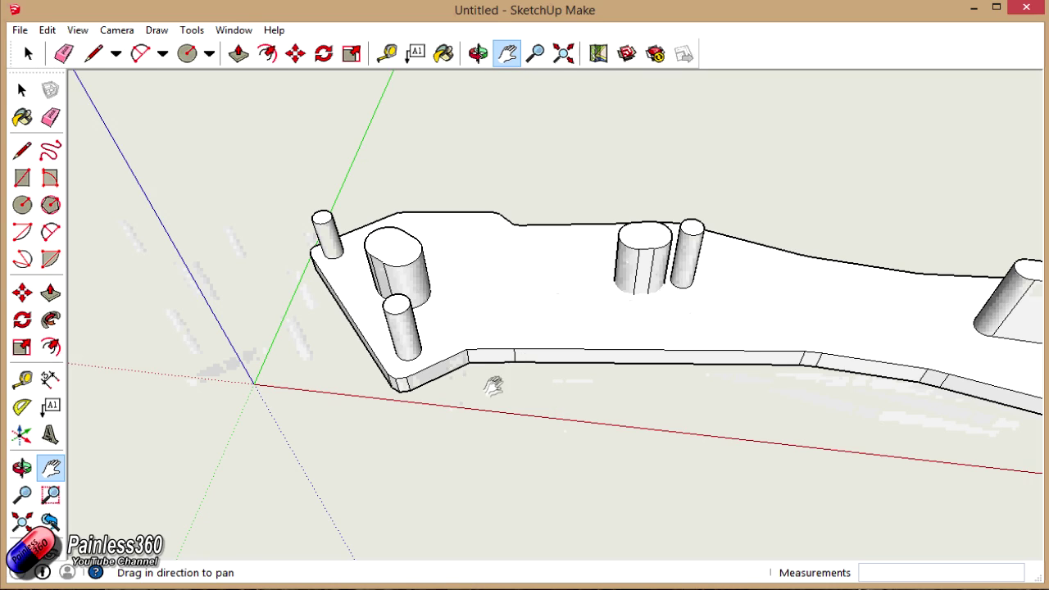
scroll(495, 394, "up", 3)
scroll(495, 395, "down", 2)
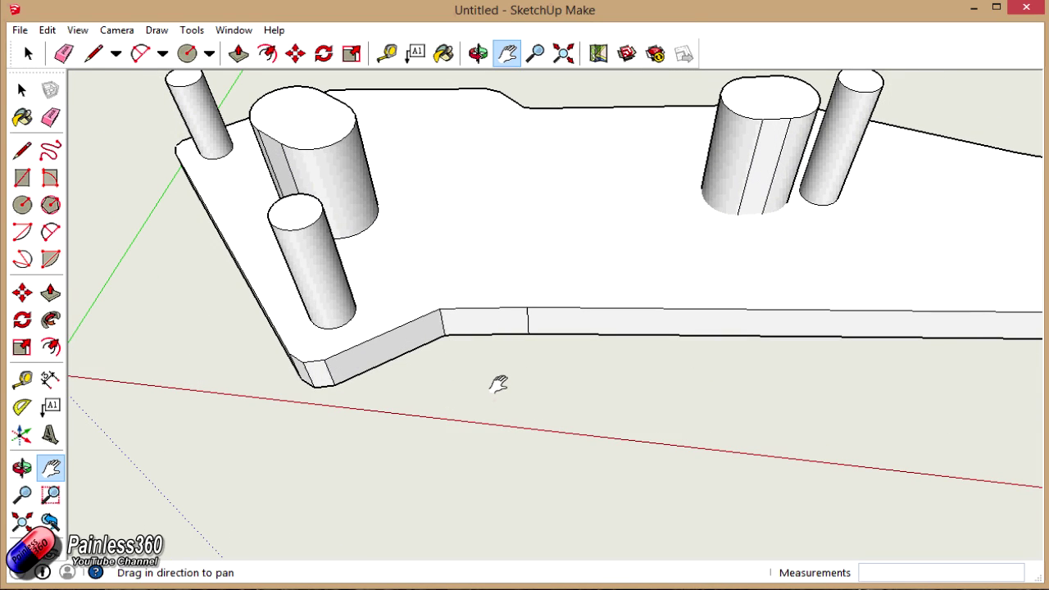
key("p")
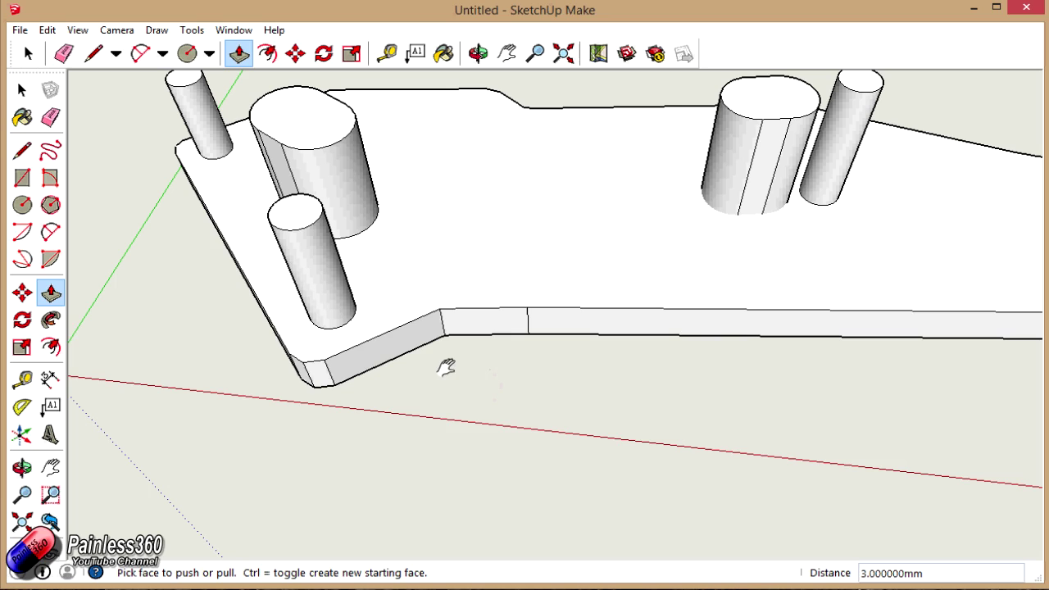
left_click(294, 215)
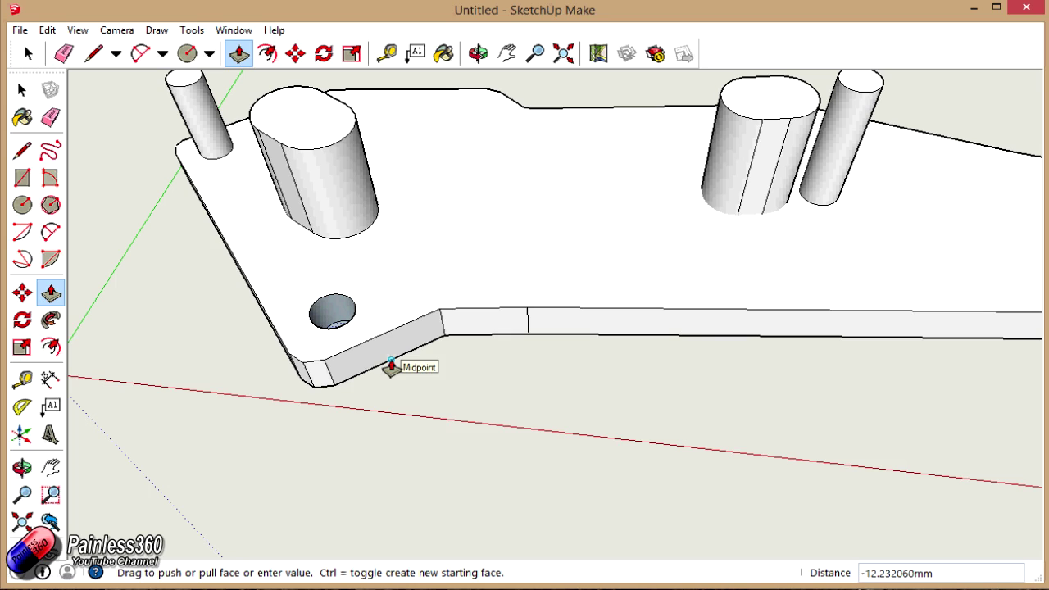
left_click(391, 366)
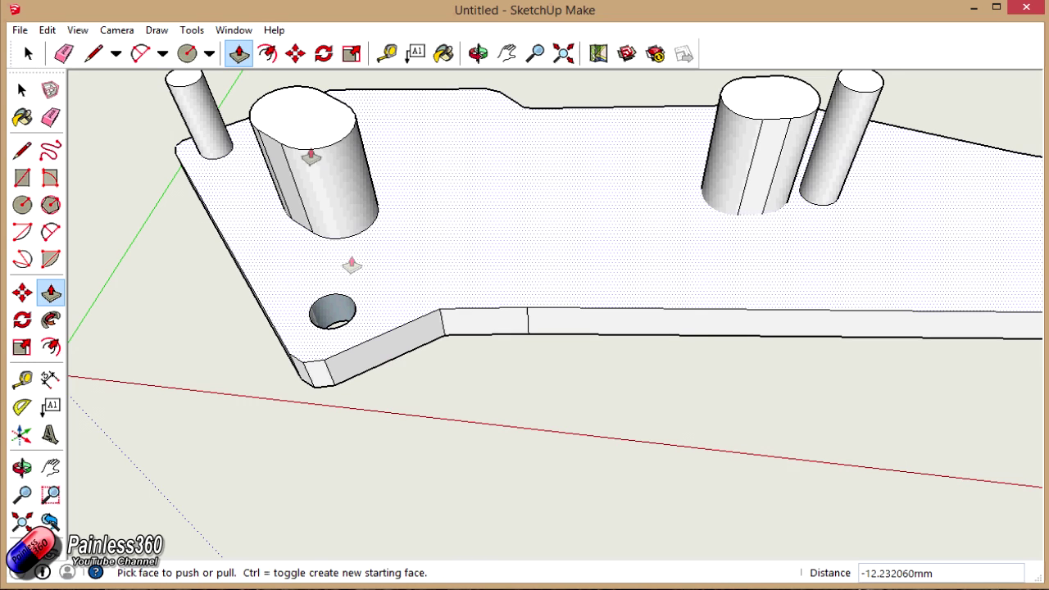
Cut the large oval and corner cylinders through the plate as holes.
left_click(307, 117)
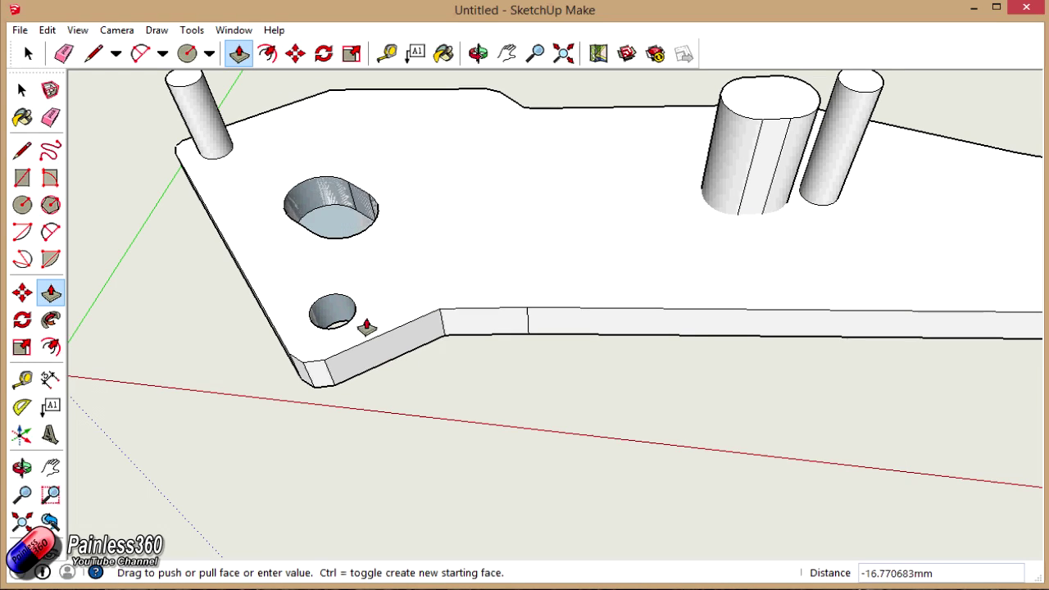
left_click(368, 371)
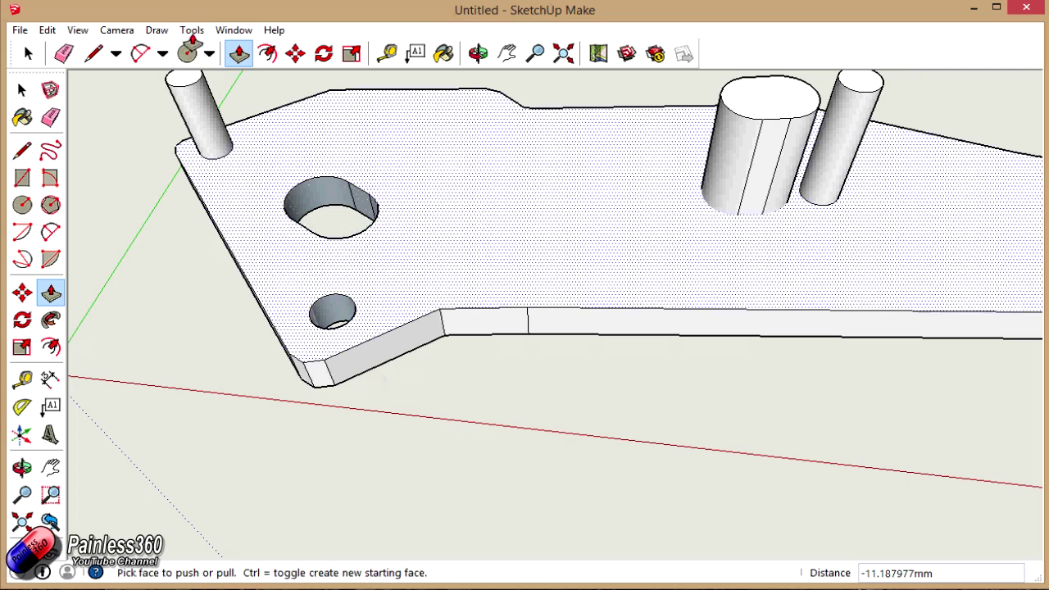
left_click(182, 83)
left_click(382, 366)
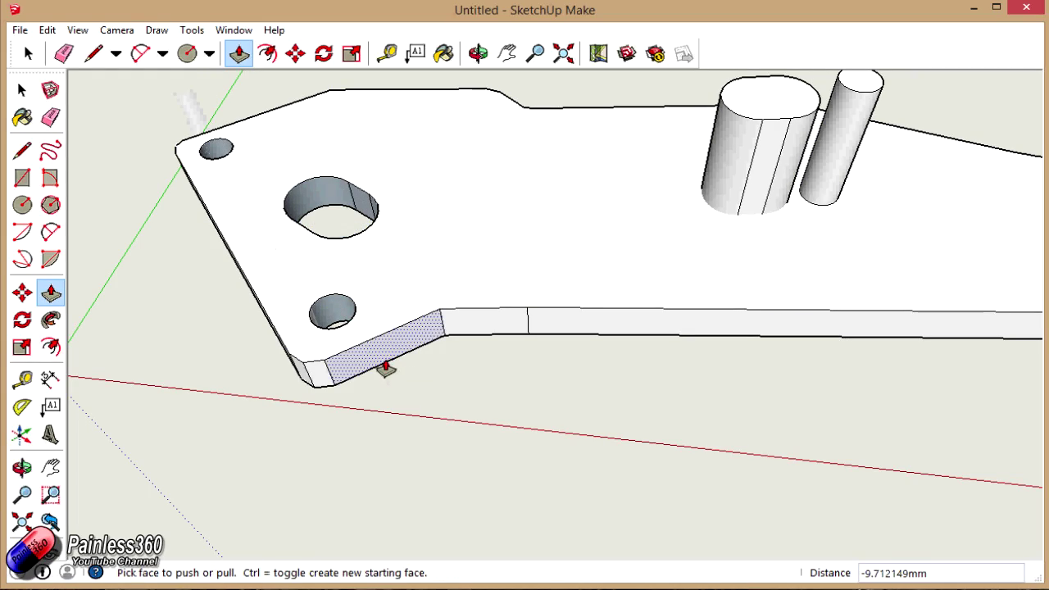
key("o")
left_click_drag(360, 260, 405, 448)
key("h")
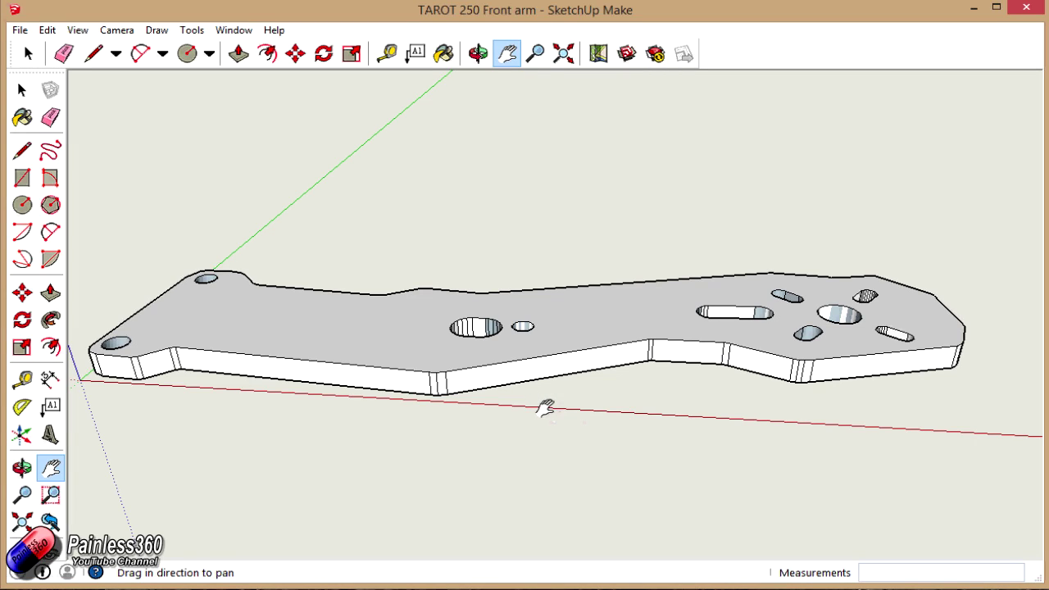
left_click_drag(543, 422, 576, 448)
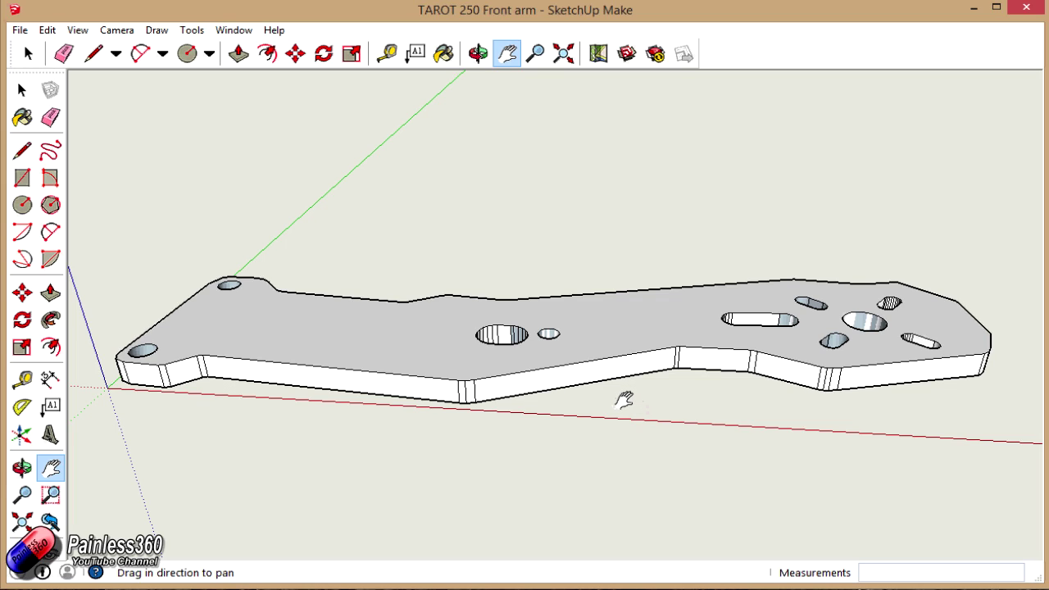
key("o")
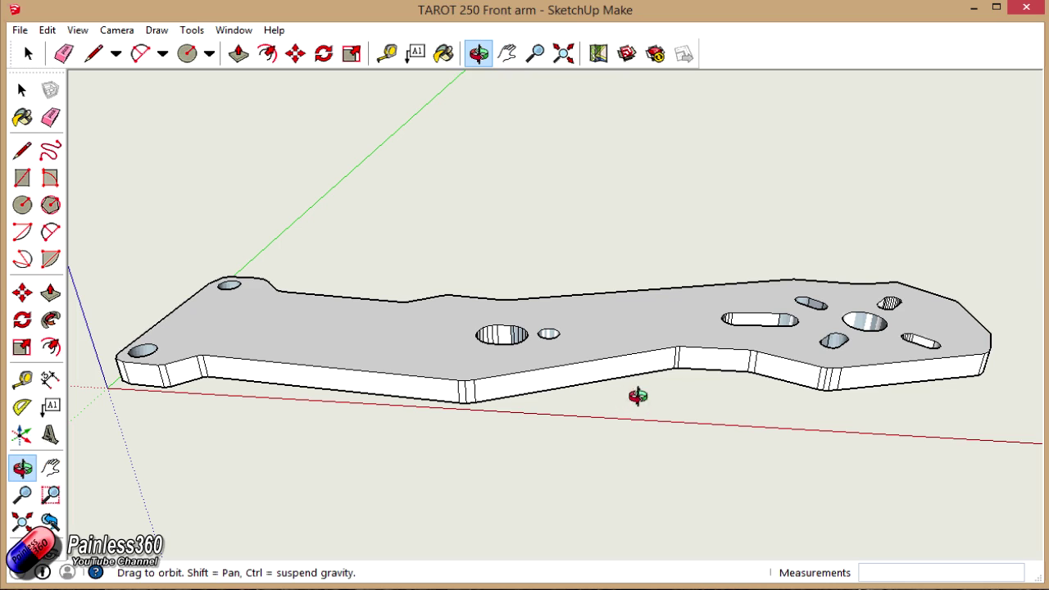
left_click_drag(635, 394, 623, 435)
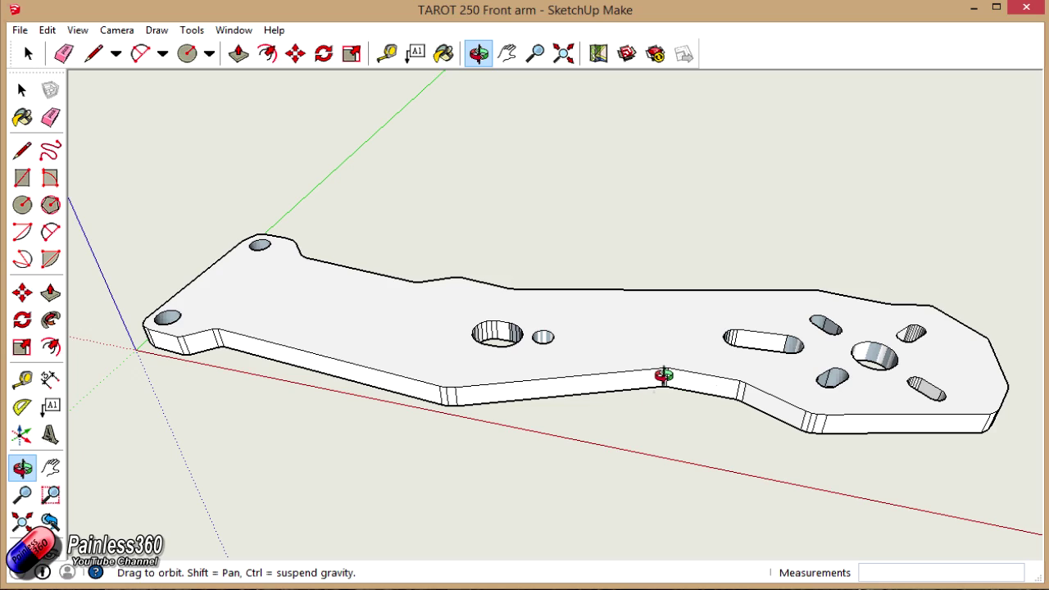
left_click_drag(664, 375, 549, 472)
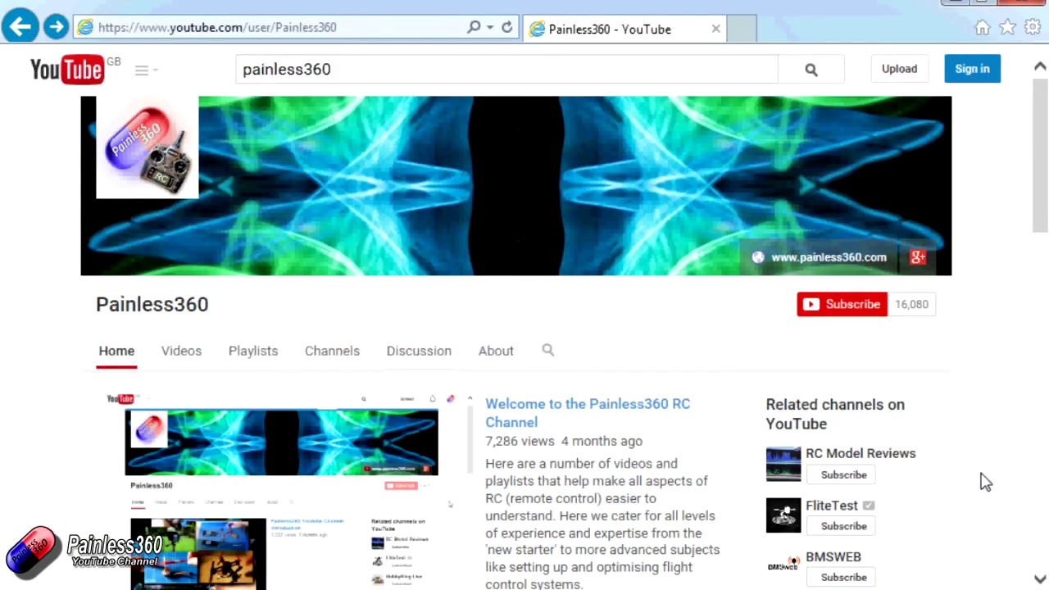
Show the channel's Playlists tab, listing Introduction to CC3D and Introduction to Naze32.
left_click(259, 366)
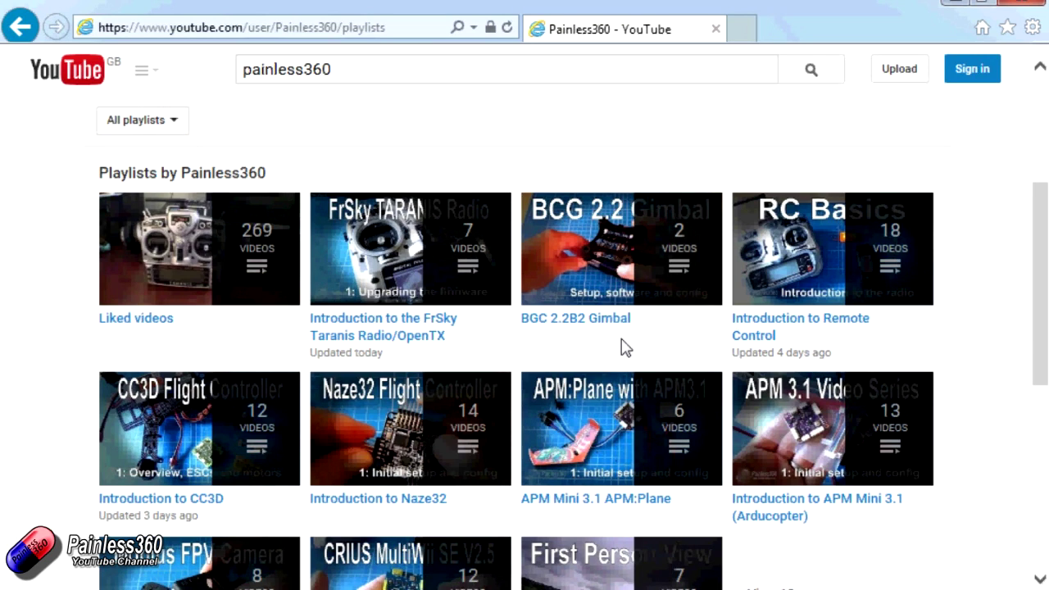
mouse_move(512, 250)
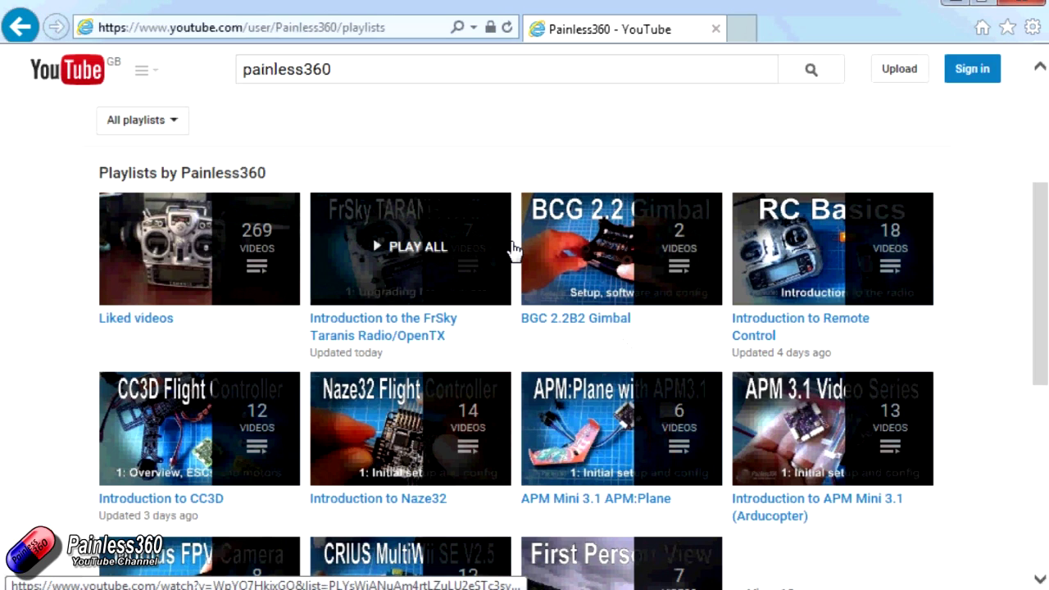